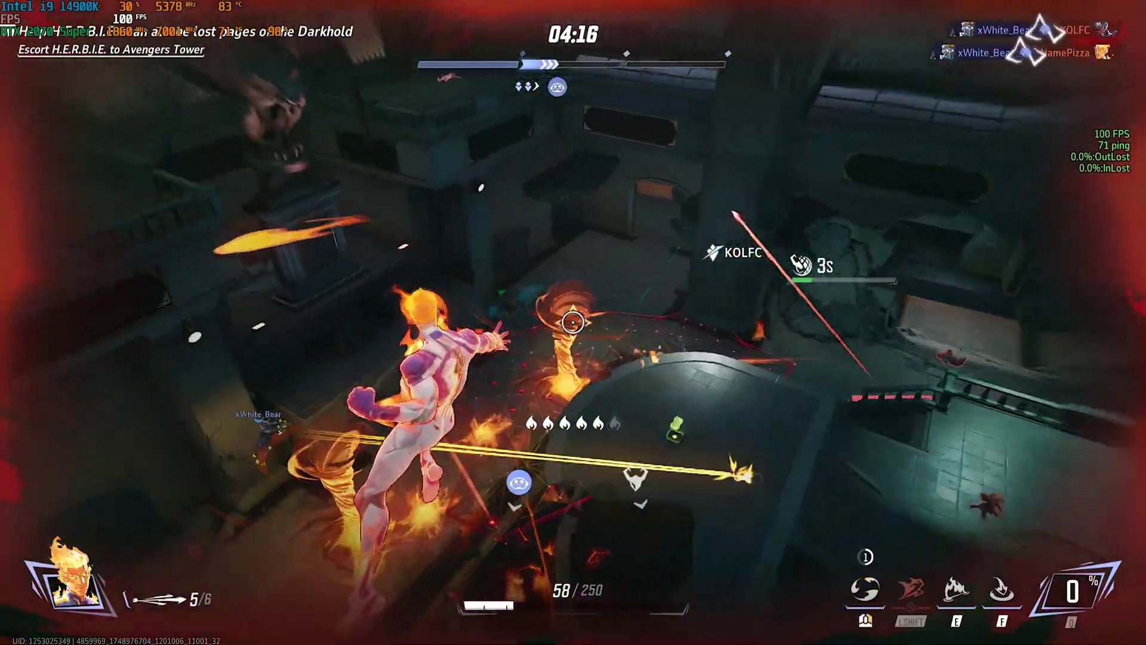
pyautogui.click(574, 322)
pyautogui.press('f')
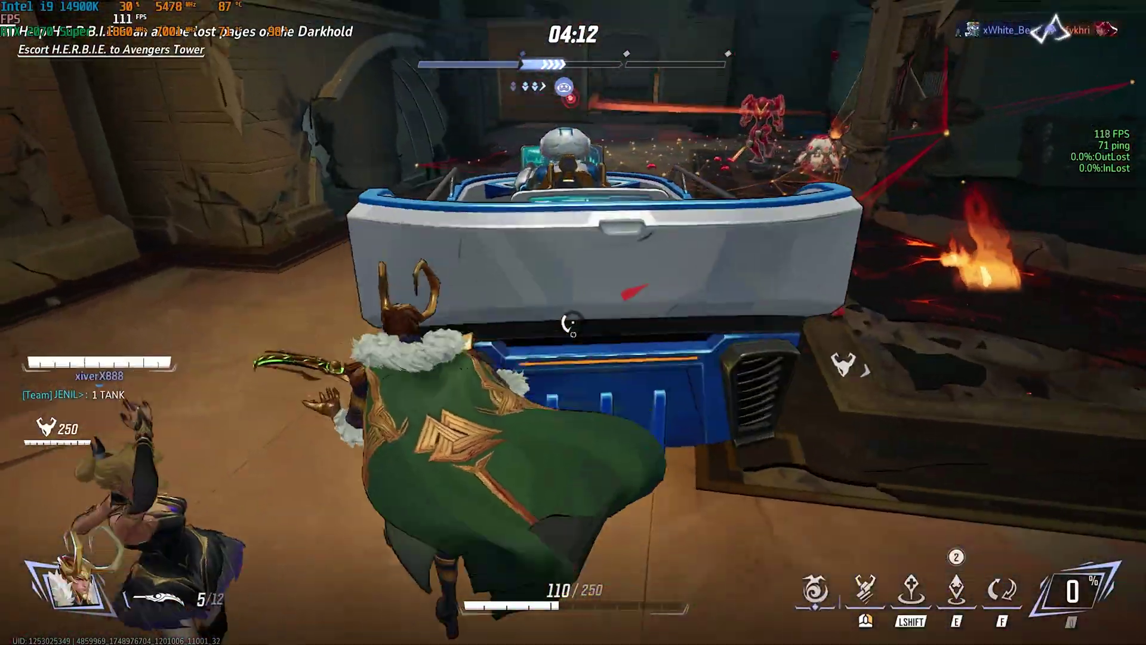
pyautogui.press('r')
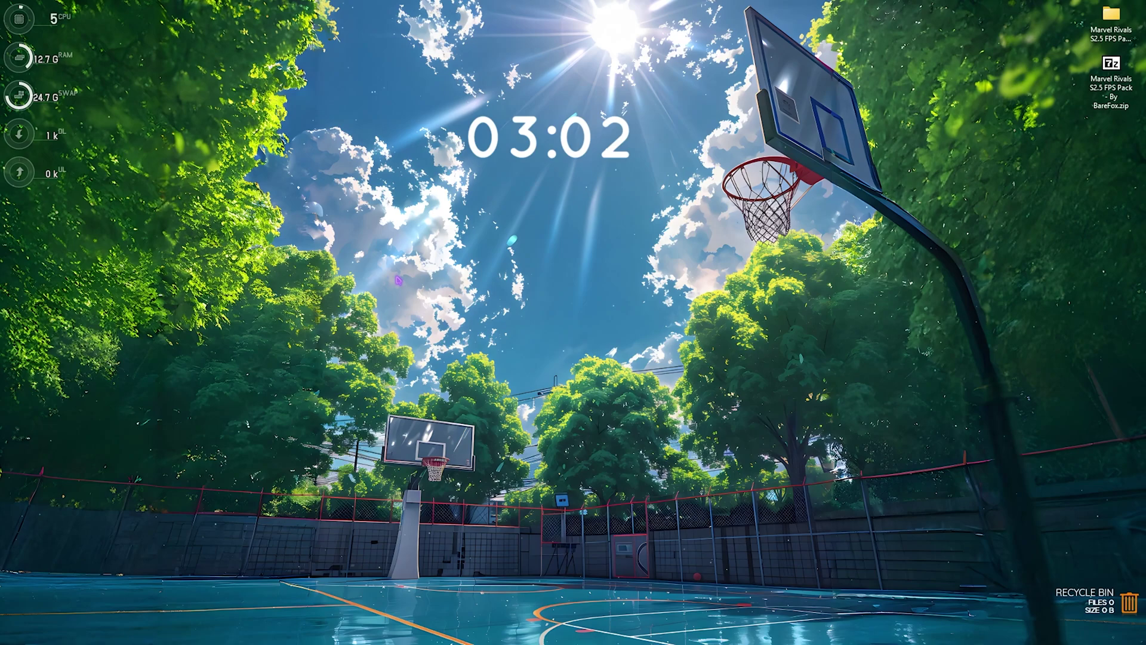
# Open the Personalization Colors page in Windows Settings and check the Transparency effects setting
pyautogui.press('super')
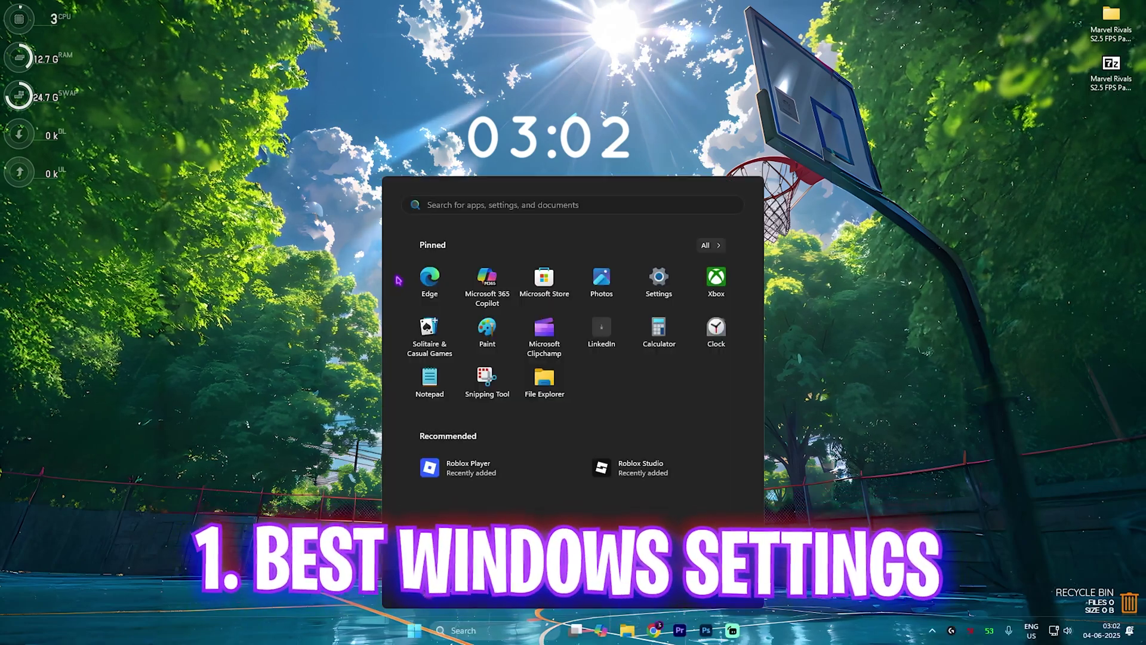
pyautogui.press('super+i')
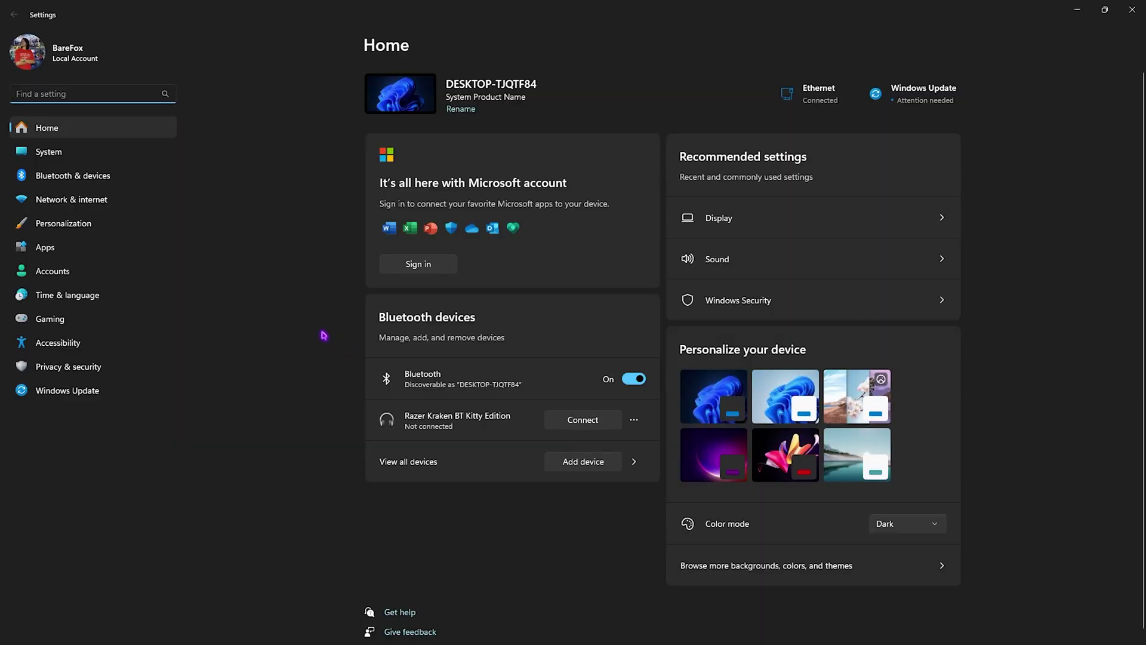
pyautogui.click(158, 223)
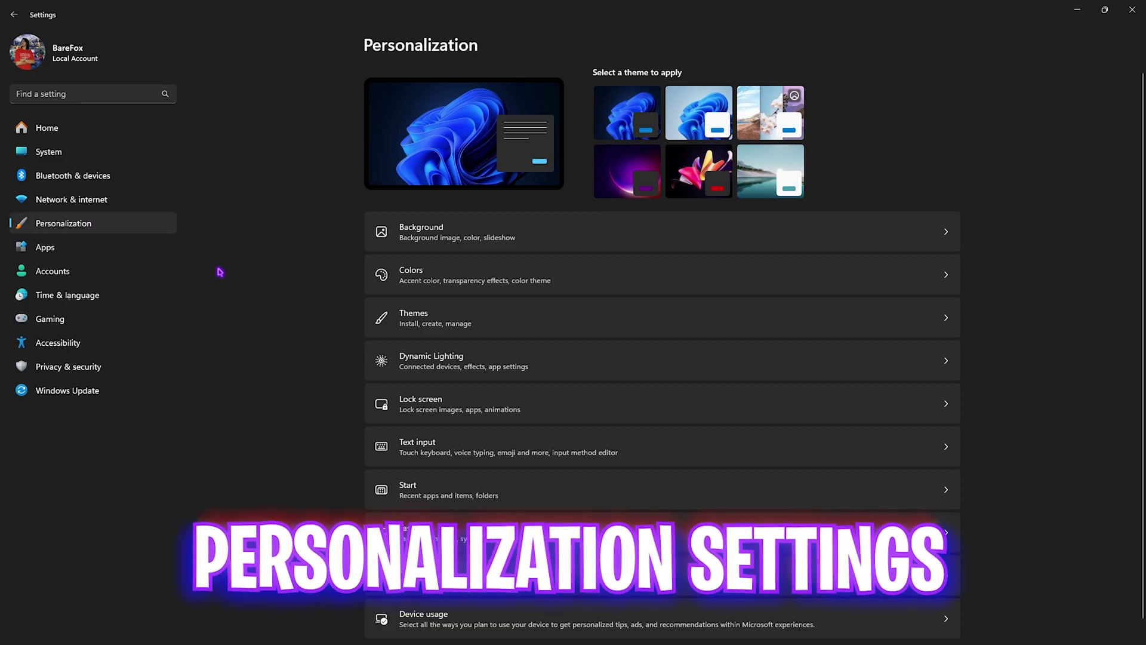
pyautogui.click(469, 275)
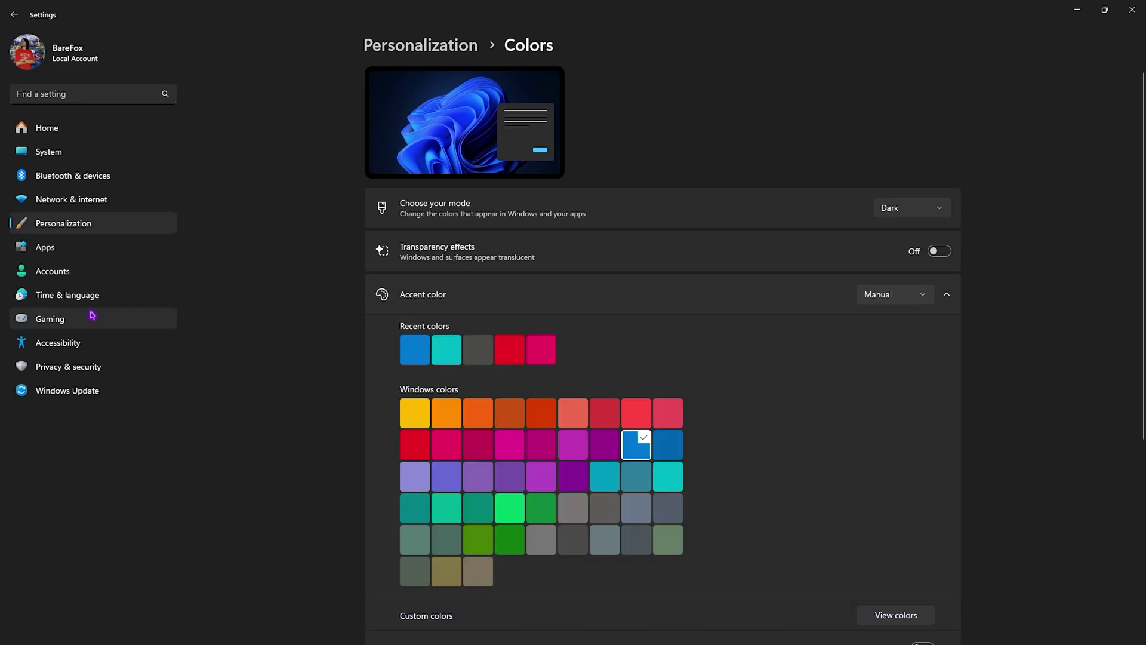
# Review the Game Bar controller option and the Game Mode switch in the Windows gaming settings
pyautogui.click(173, 319)
pyautogui.click(427, 101)
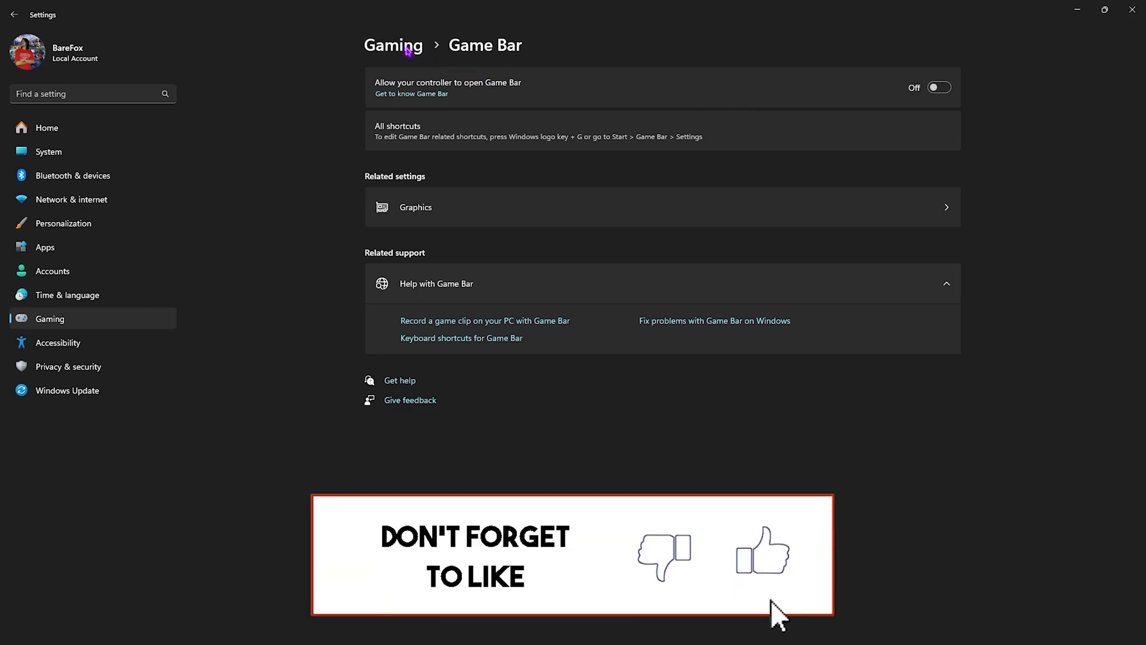
pyautogui.click(408, 51)
pyautogui.click(443, 174)
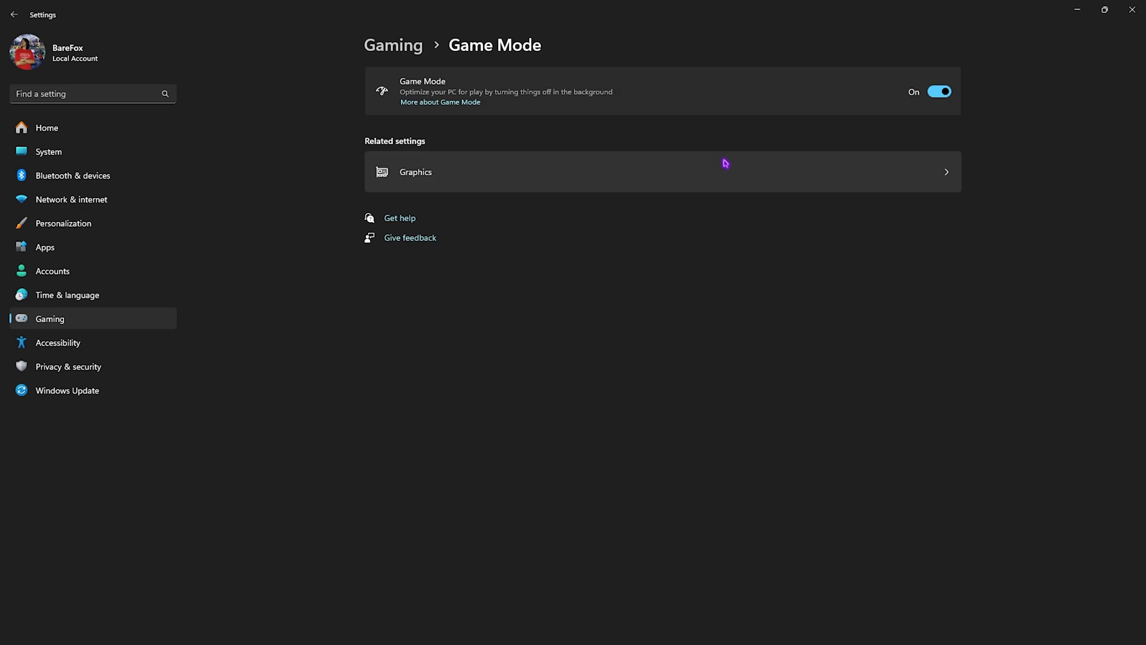
# From the Graphics settings, start adding a desktop app and browse to Y:\SteamLibrary\steamapps\common\MarvelRivals
pyautogui.click(422, 175)
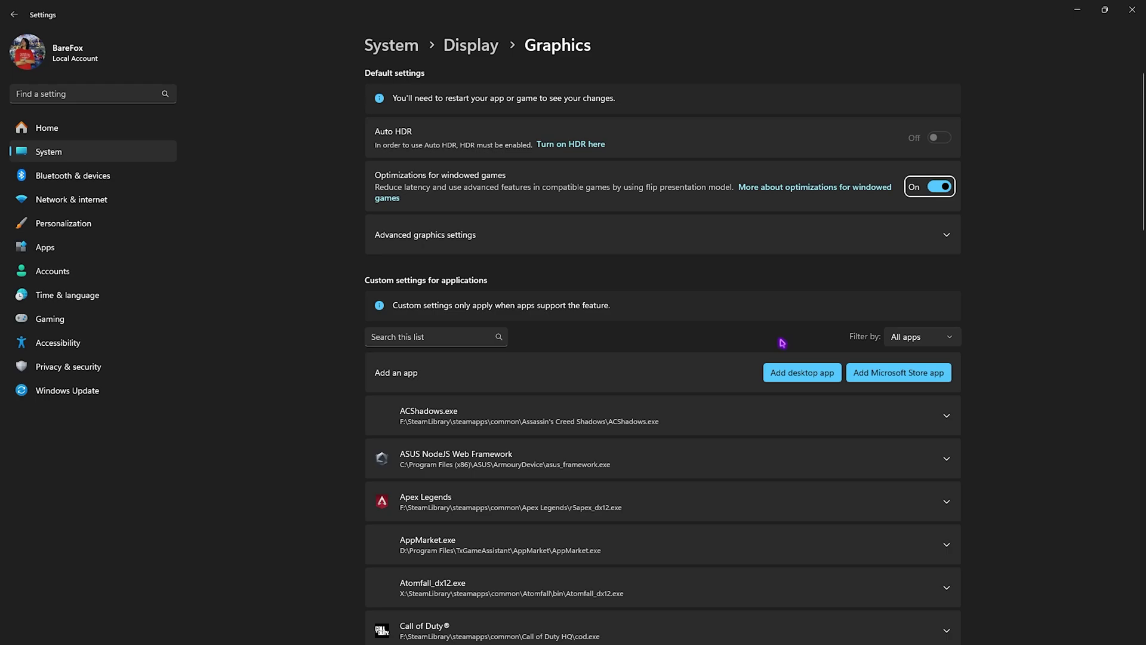
pyautogui.click(790, 374)
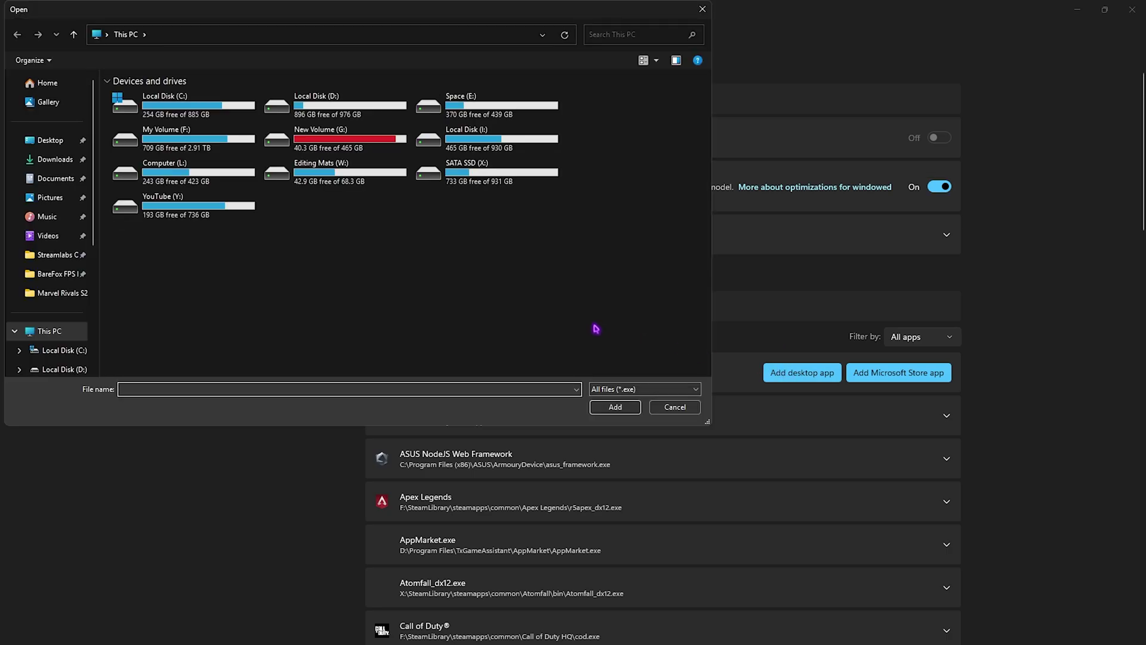
pyautogui.write('Y:\\SteamLibrary\\steamapps\\common\\MarvelRivals')
pyautogui.press('Return')
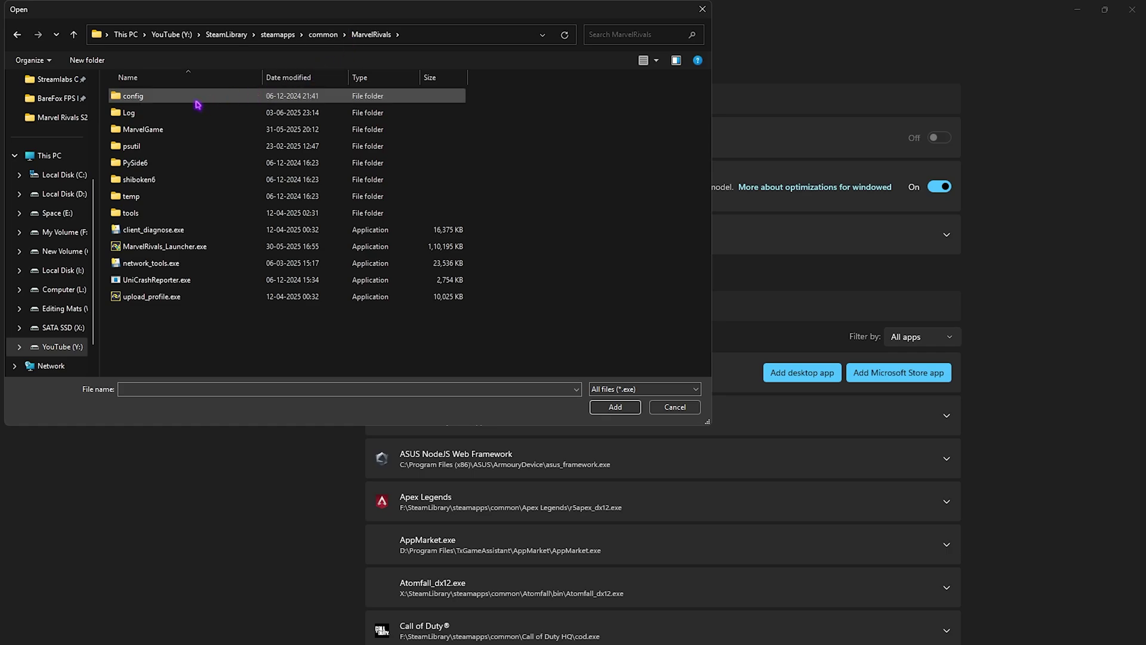
# Add Marvel-Win64-Shipping.exe from MarvelGame\Marvel\Binaries\Win64 to the custom graphics settings for applications
pyautogui.doubleClick(147, 130)
pyautogui.doubleClick(146, 113)
pyautogui.doubleClick(149, 100)
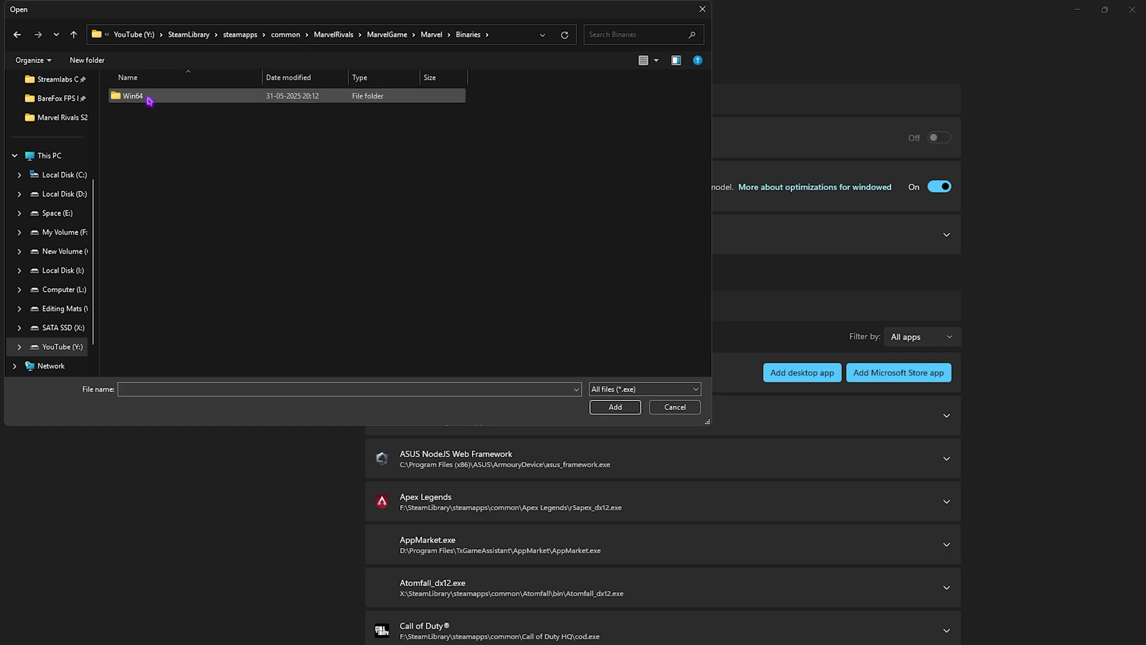
pyautogui.doubleClick(150, 98)
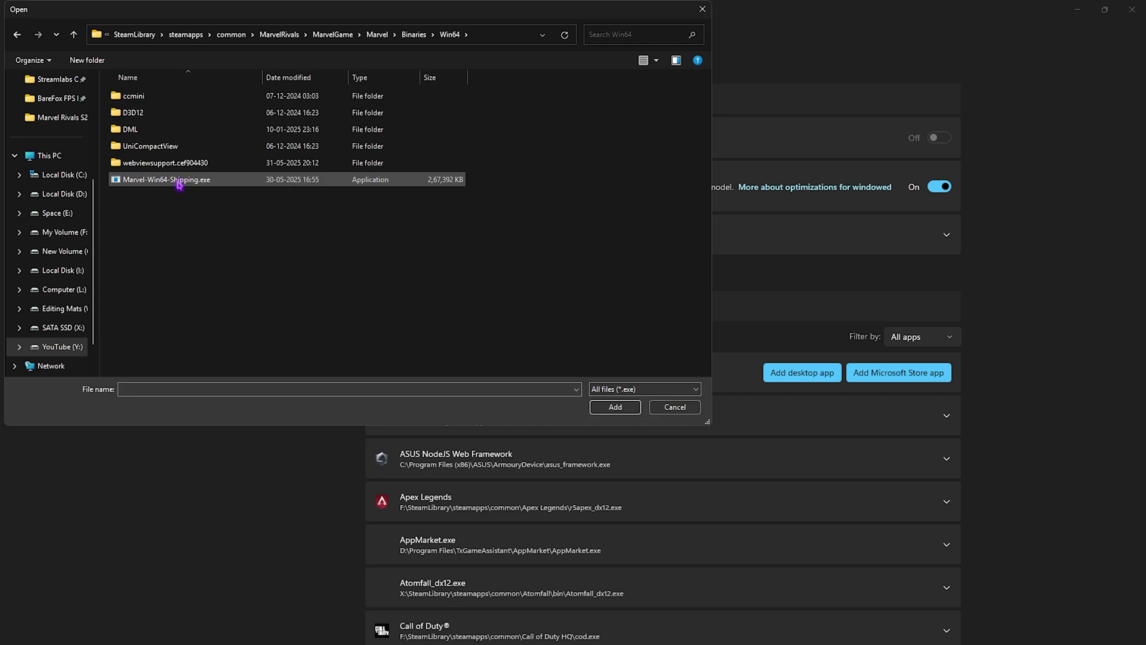
pyautogui.click(179, 181)
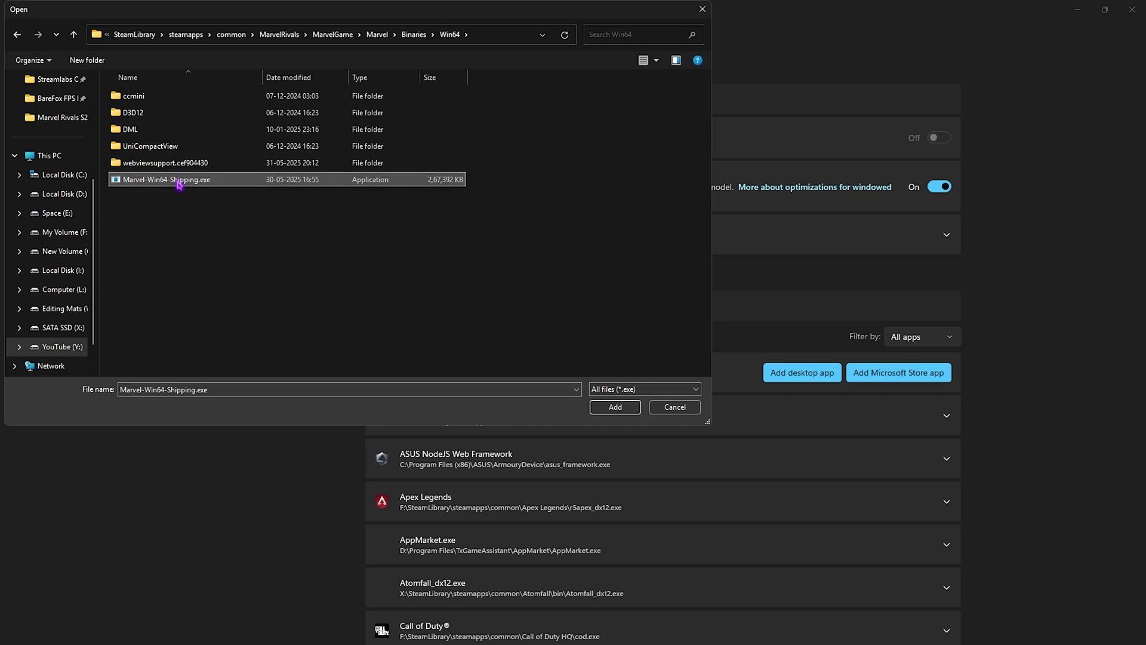
pyautogui.click(607, 407)
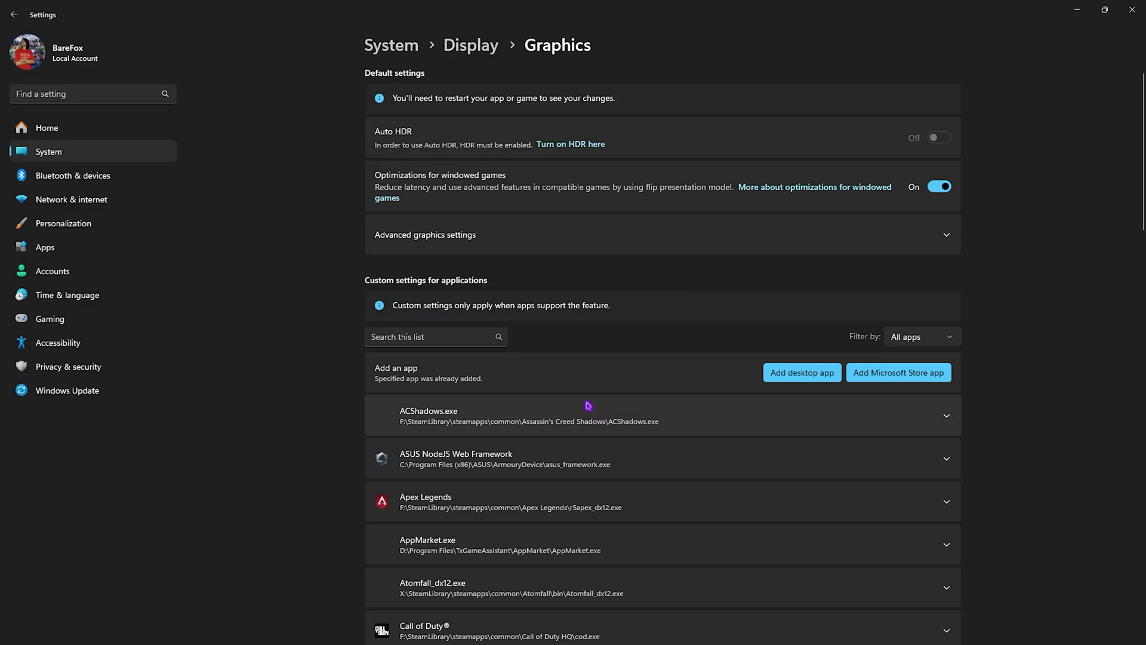
# Set the GPU preference of the Marvel Rivals entry to High Performance (NVIDIA GeForce RTX 2070 SUPER)
pyautogui.scroll(-5, 589, 406)
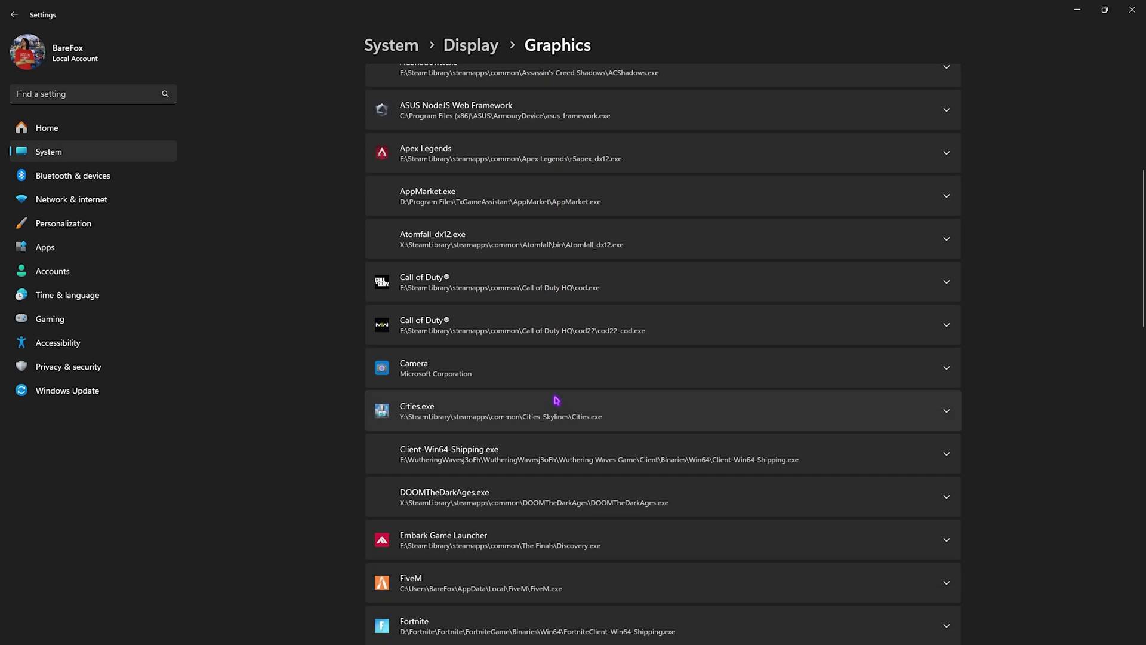
pyautogui.scroll(-6, 556, 400)
pyautogui.click(509, 411)
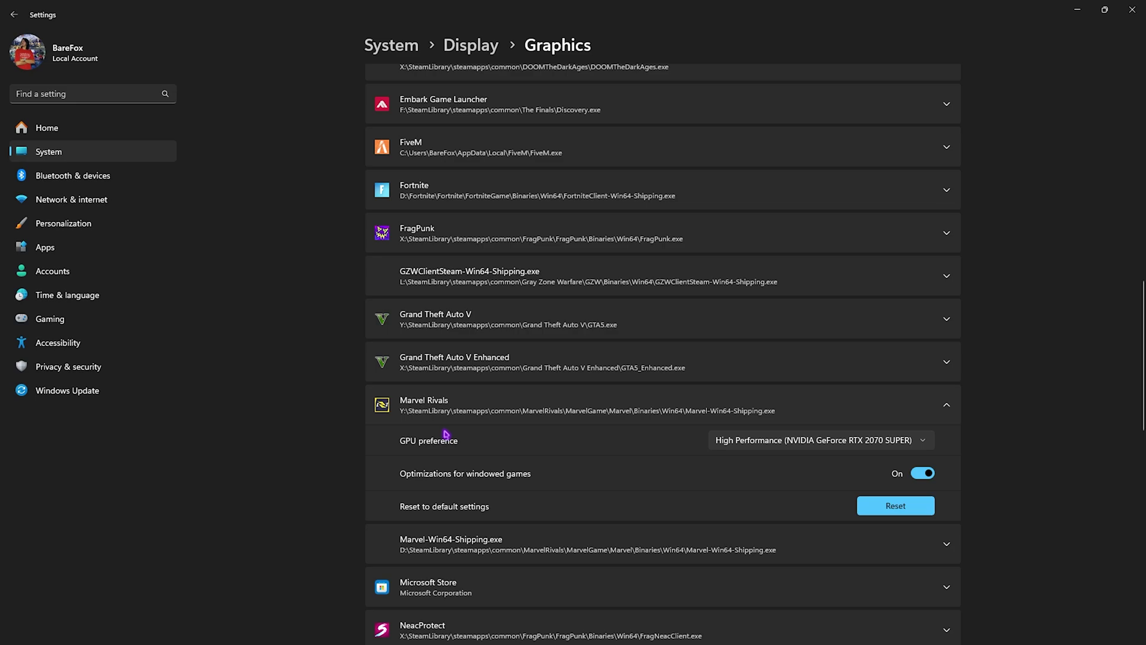
pyautogui.click(757, 442)
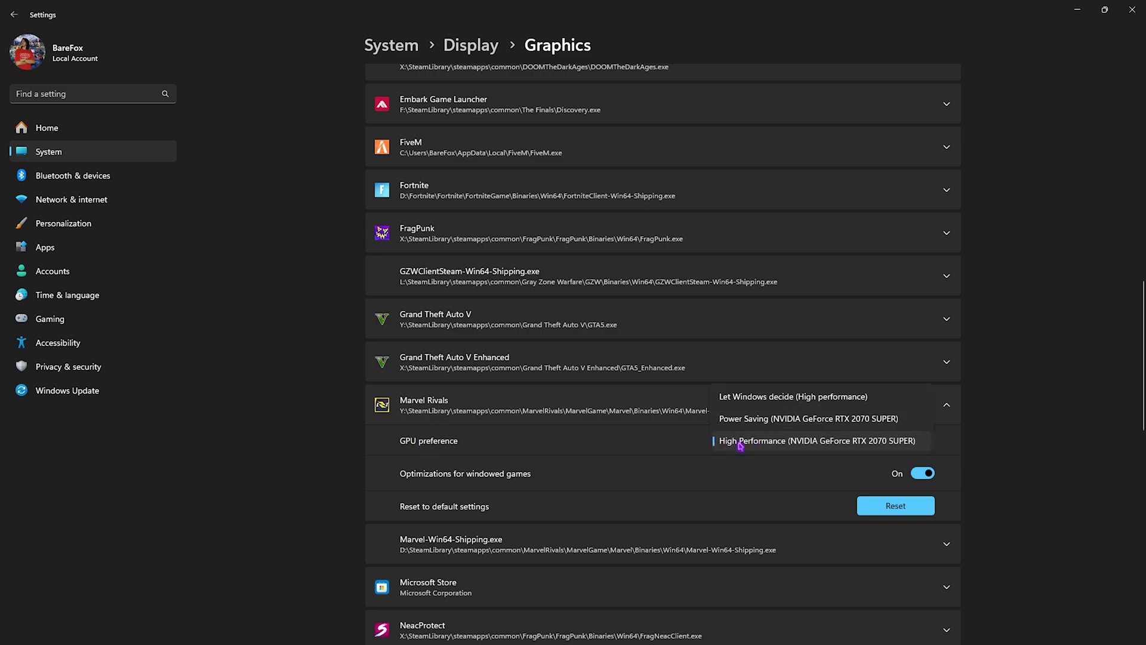
pyautogui.click(743, 442)
# Set the D: drive Marvel-Win64-Shipping.exe entry's GPU preference to High Performance (NVIDIA GeForce RTX 2070 SUPER) and collapse the entry
pyautogui.scroll(-1, 563, 487)
pyautogui.click(563, 478)
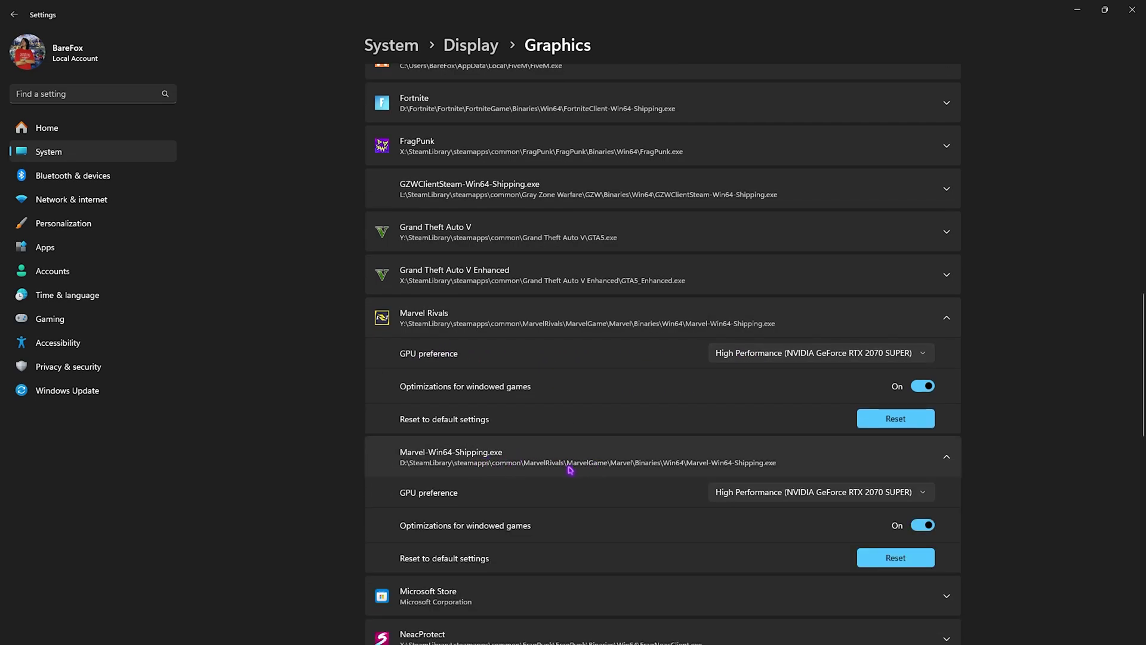
pyautogui.click(805, 493)
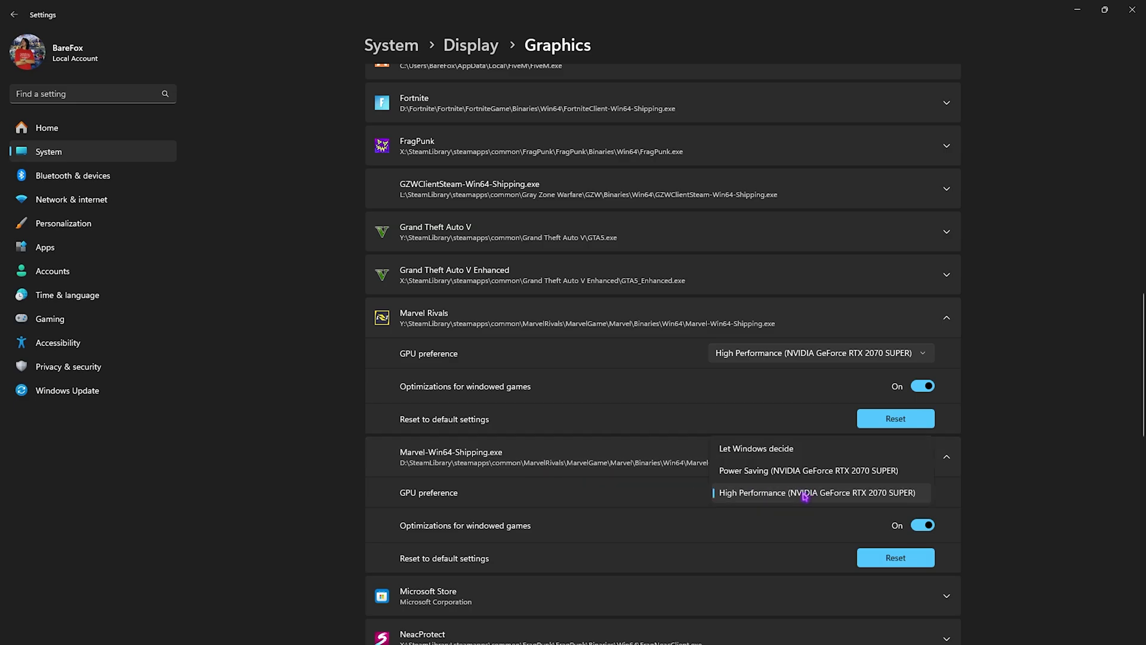
pyautogui.click(805, 494)
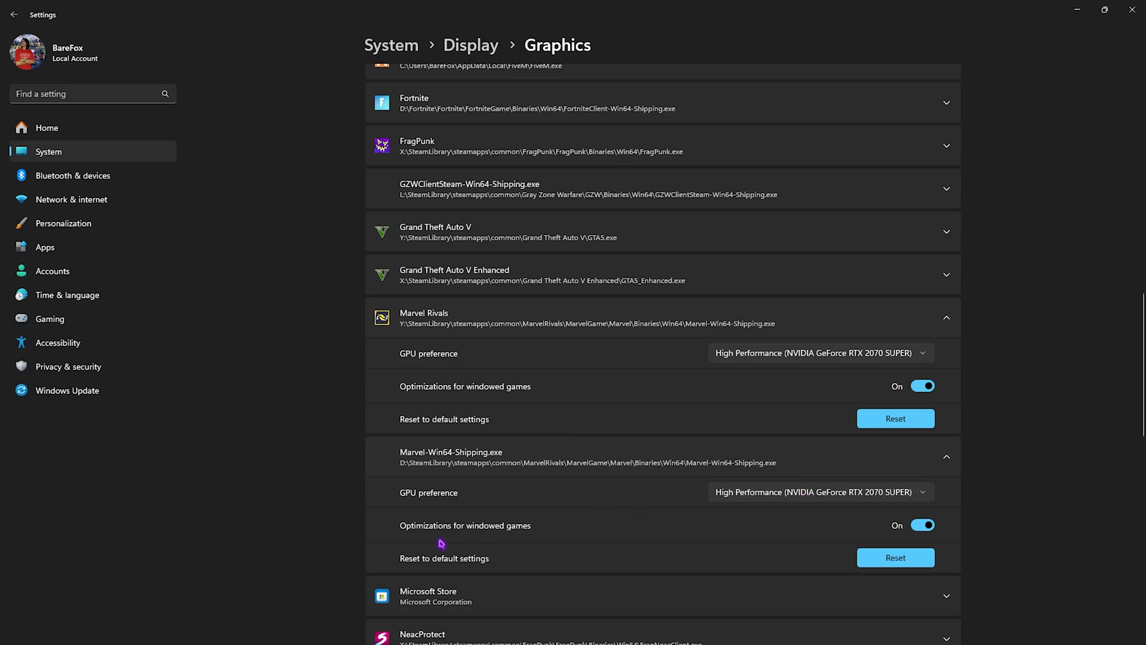
pyautogui.click(449, 457)
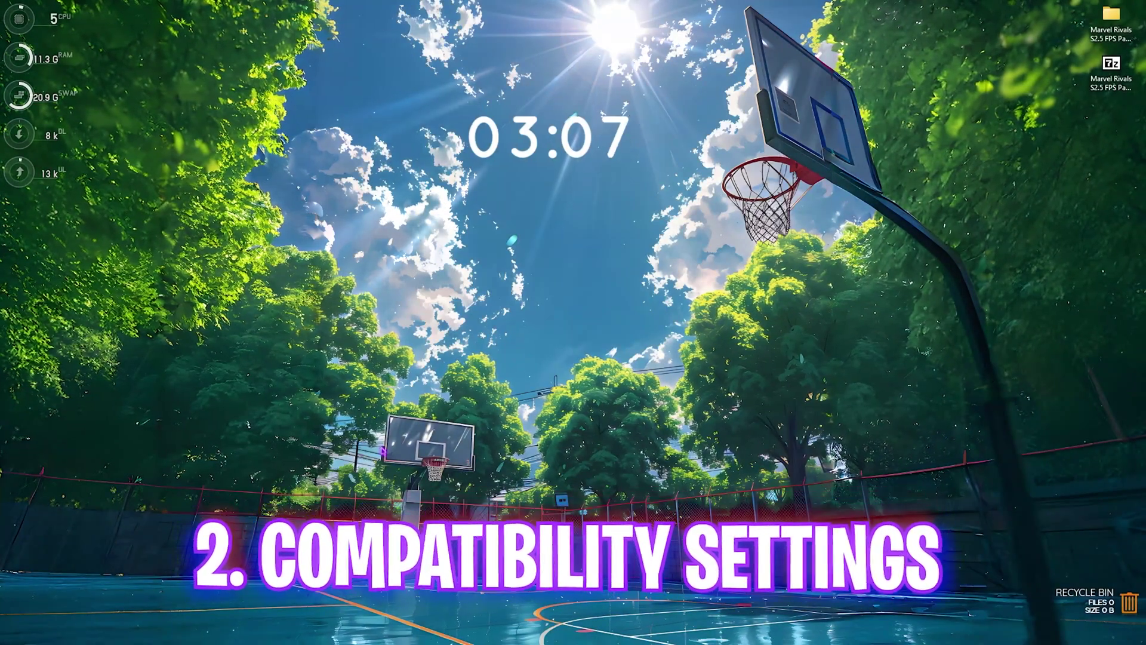
# Switch to Steam, browse the local files of Marvel Rivals and maximize the folder window
pyautogui.press('super')
pyautogui.write('s')
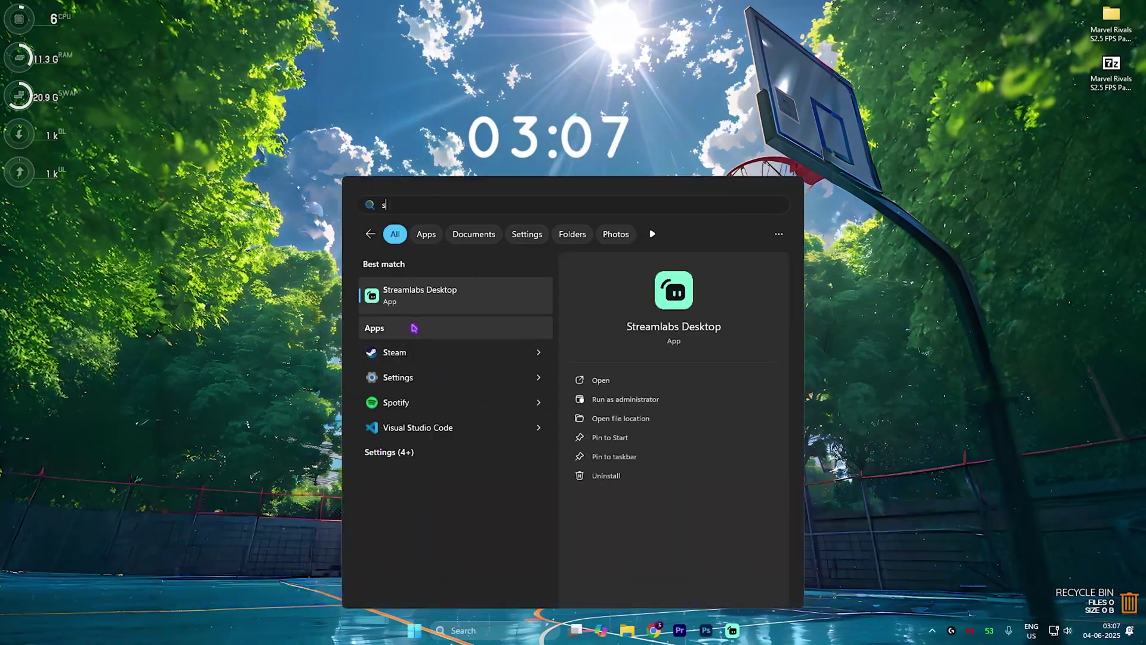
pyautogui.click(394, 352)
pyautogui.rightClick(68, 427)
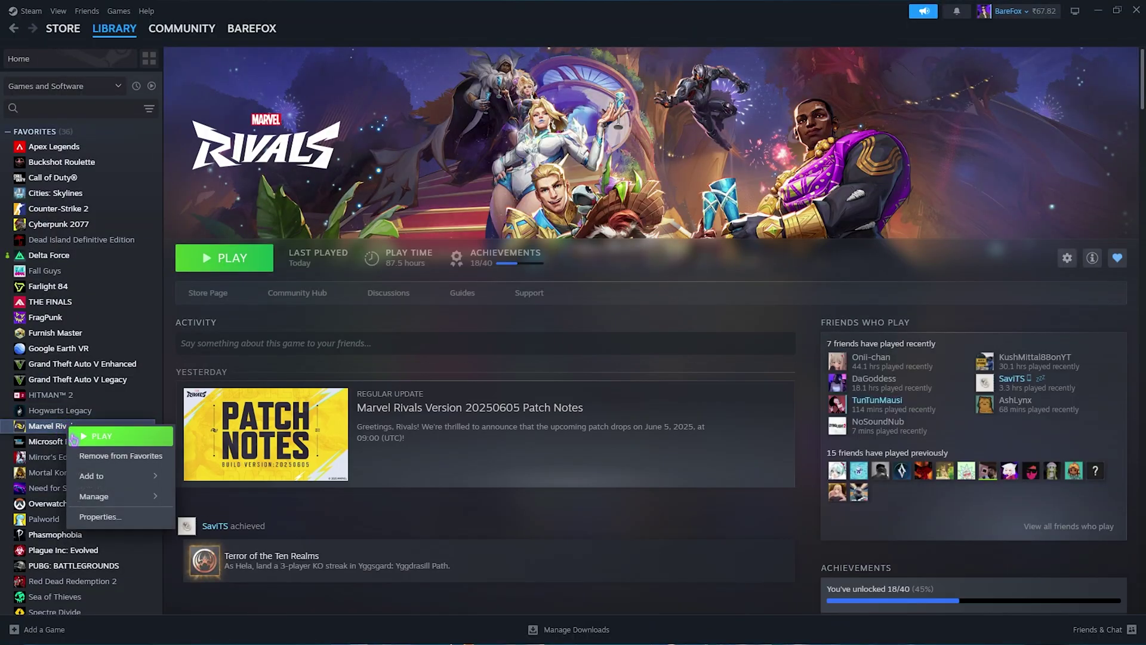
pyautogui.moveTo(111, 497)
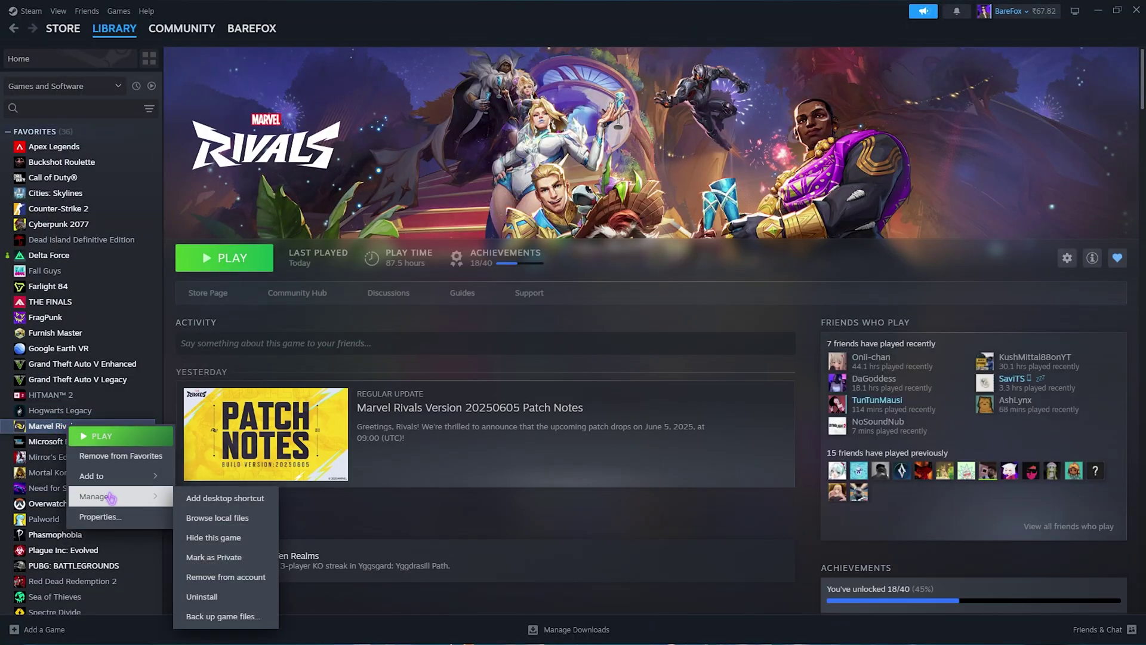
pyautogui.click(214, 518)
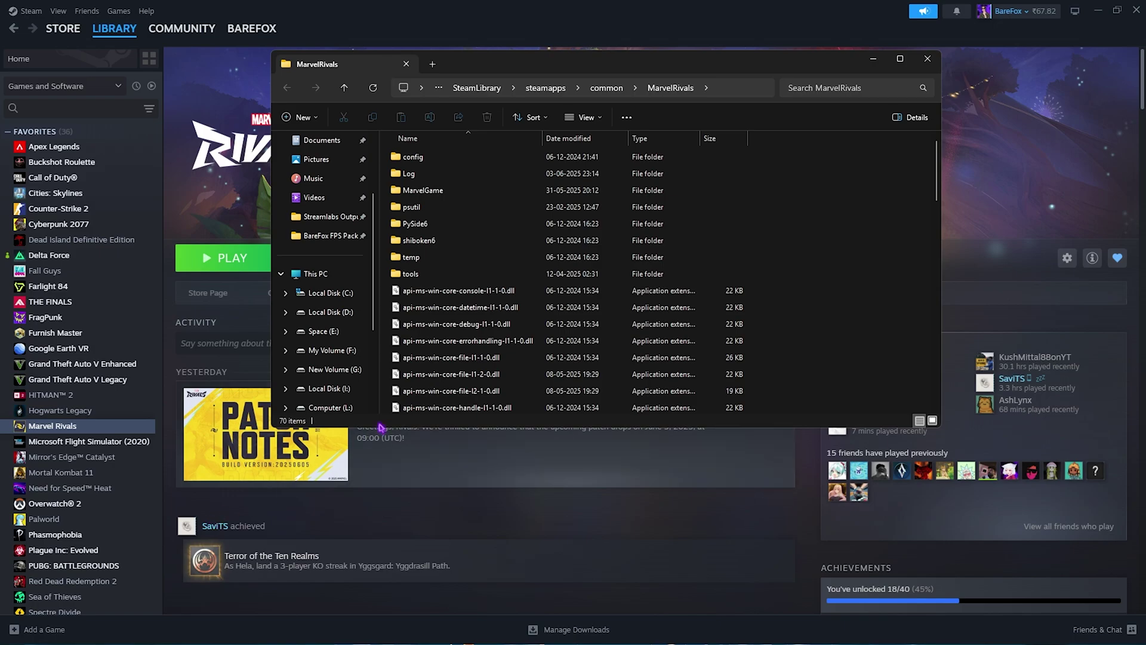
pyautogui.click(901, 60)
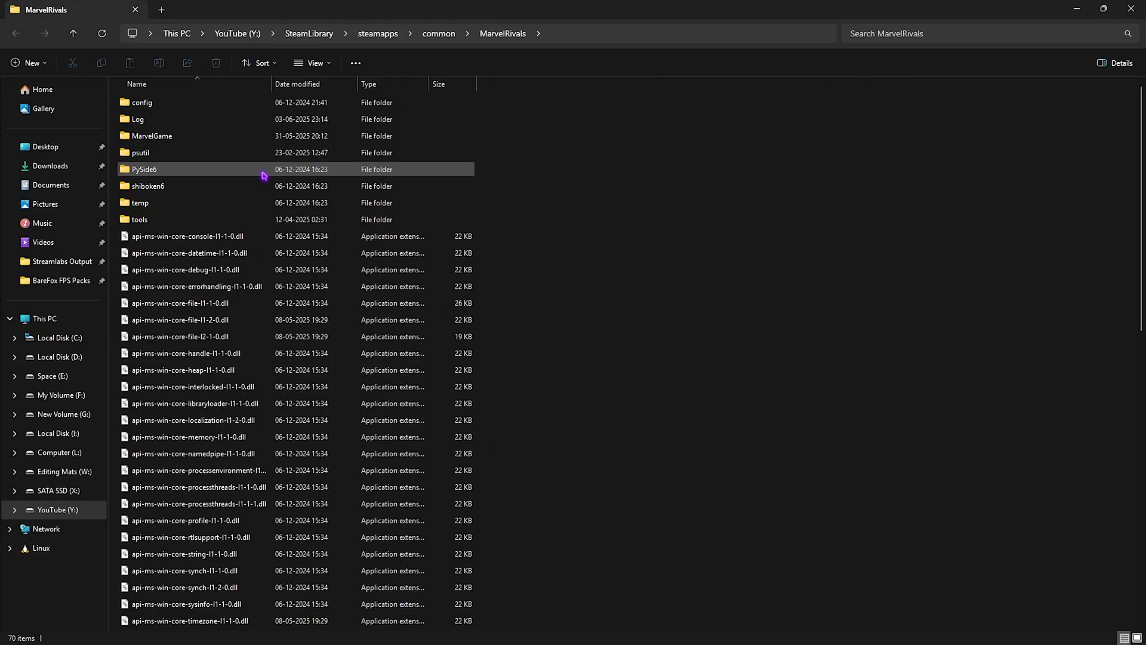
# Go to the MarvelGame\Marvel\Binaries\Win64 folder inside the game's installation directory
pyautogui.doubleClick(163, 135)
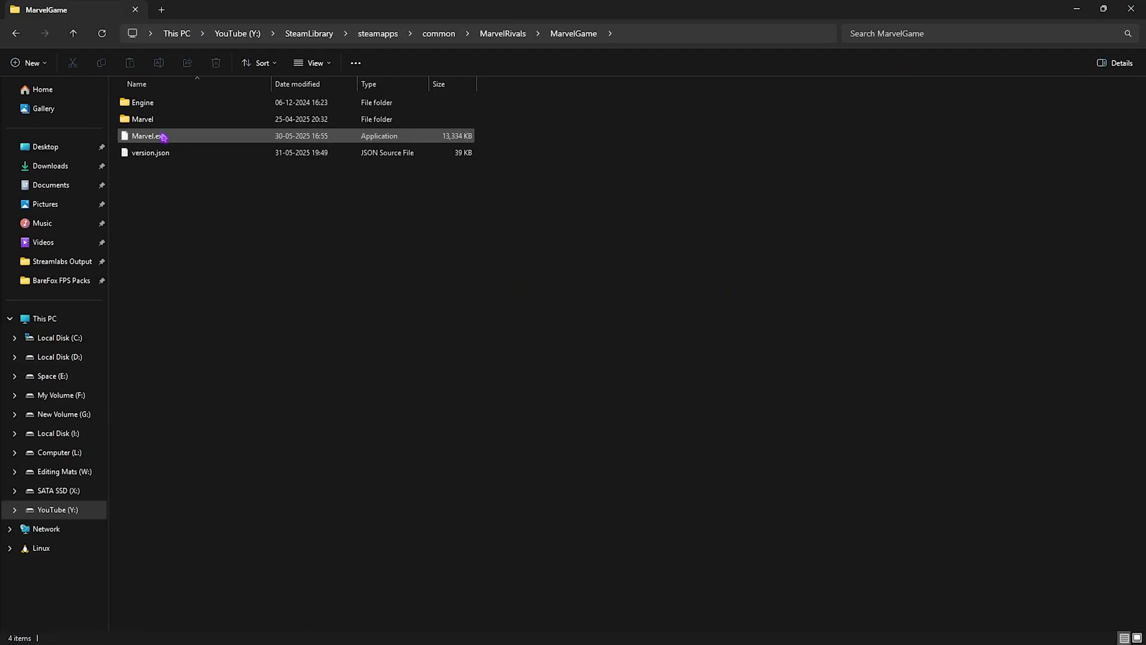
pyautogui.doubleClick(165, 119)
pyautogui.doubleClick(162, 105)
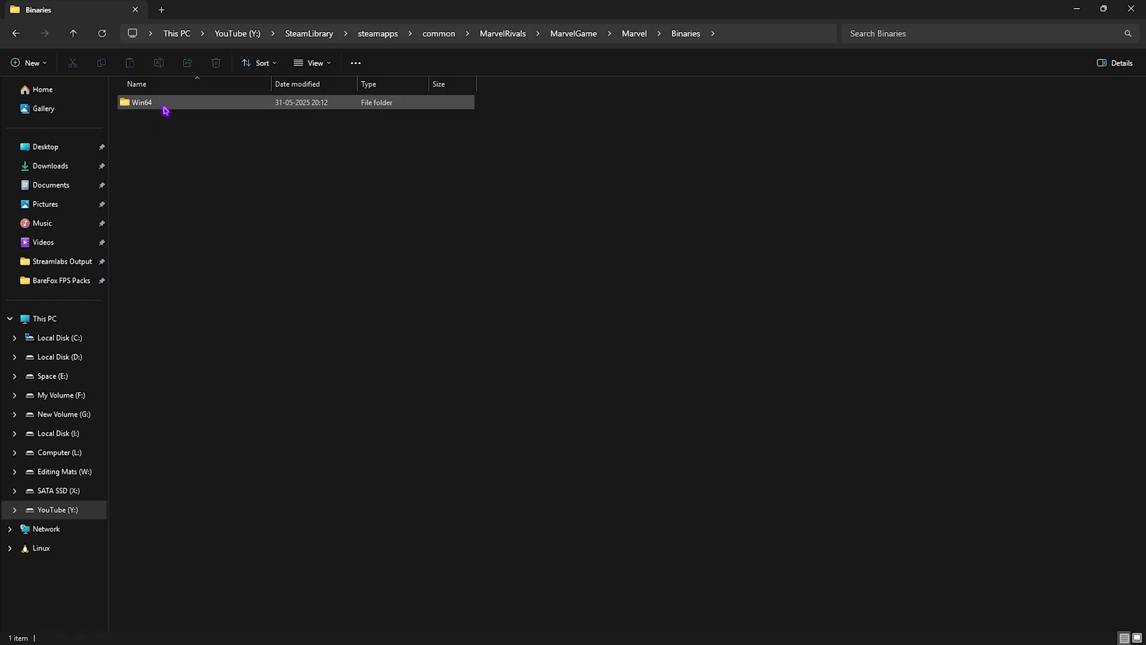
pyautogui.doubleClick(163, 106)
# Open the compatibility settings in the properties of Marvel-Win64-Shipping.exe in the Win64 folder
pyautogui.scroll(-7, 212, 251)
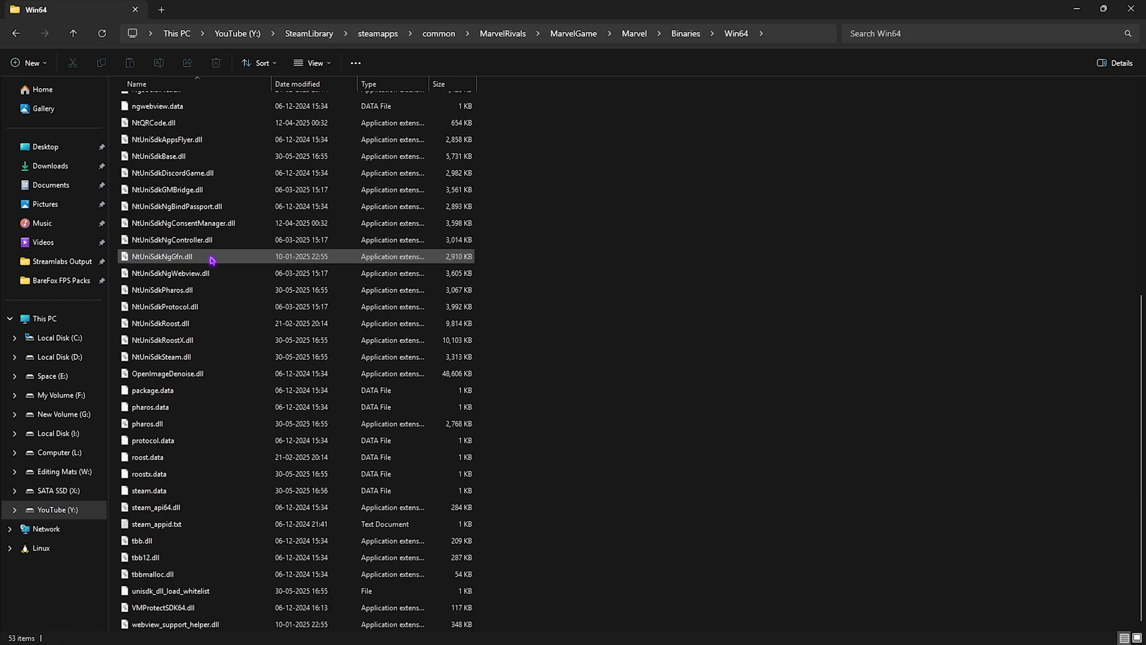
pyautogui.scroll(7, 212, 260)
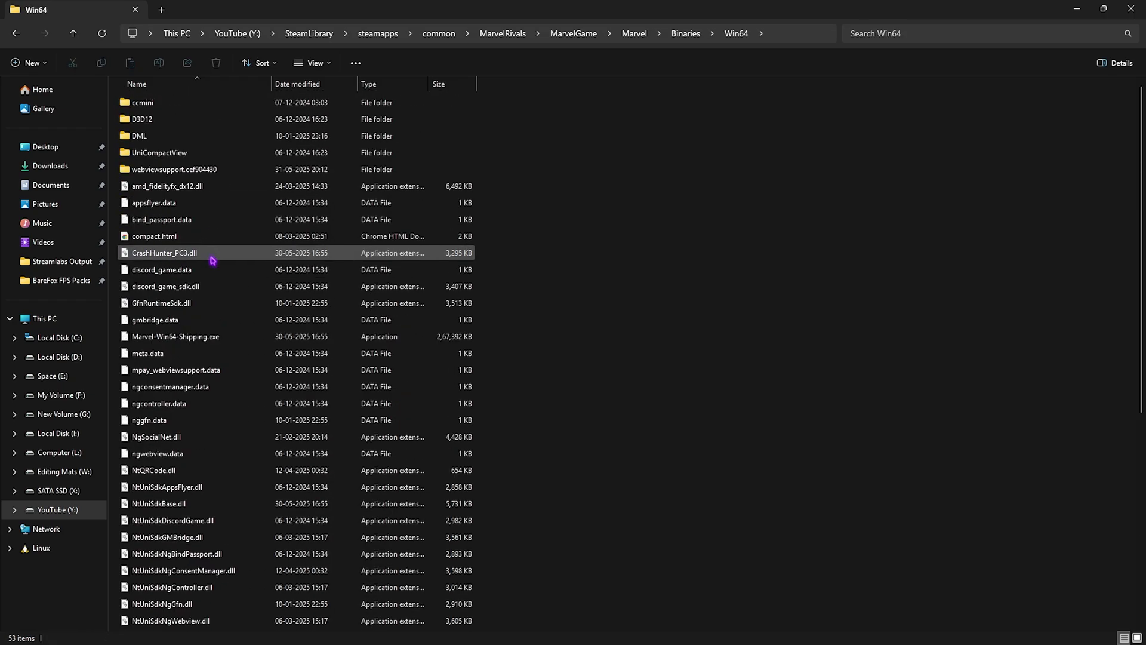
pyautogui.scroll(-1, 213, 260)
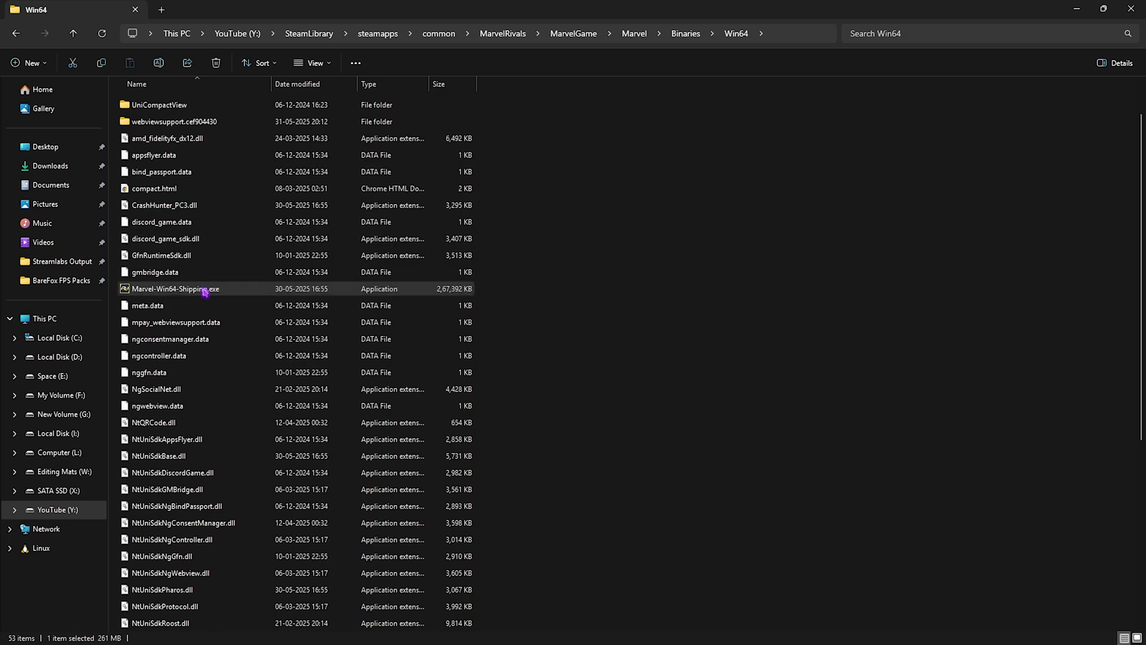
pyautogui.rightClick(204, 289)
pyautogui.click(249, 472)
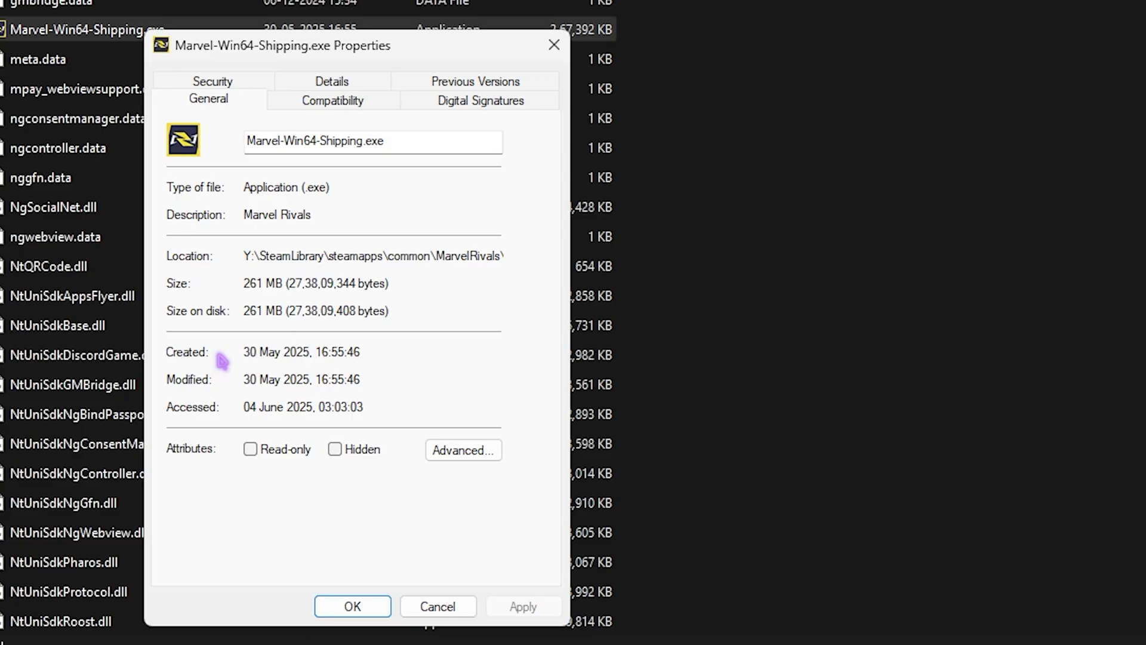
pyautogui.click(323, 103)
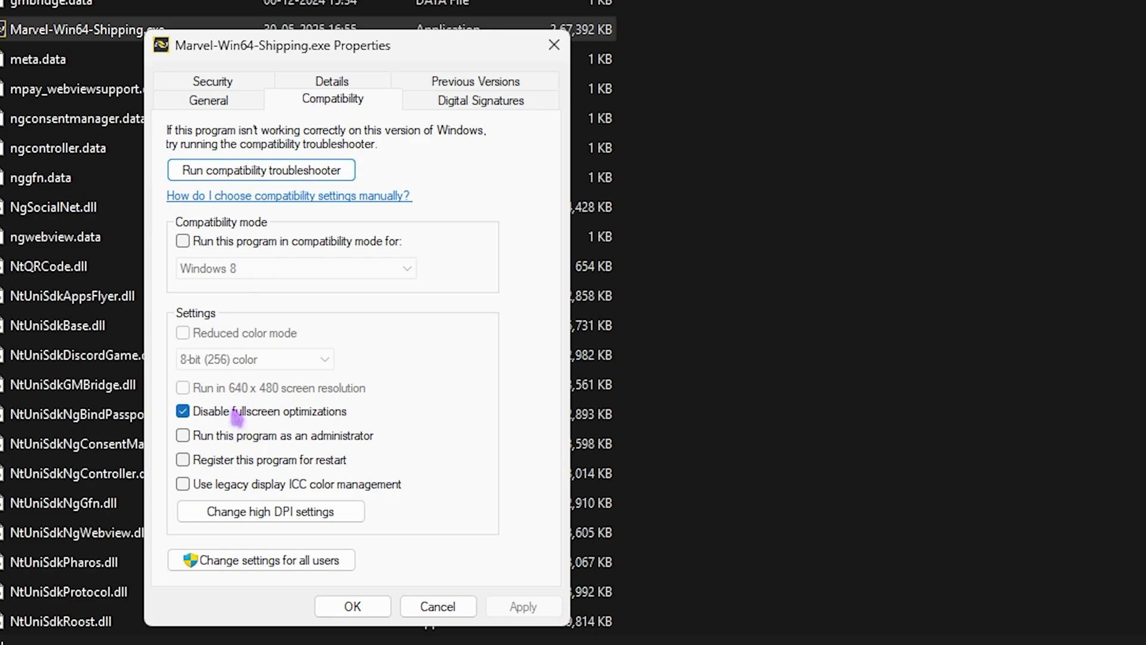
# Accept the executable's high DPI scaling override performed by Application, apply the compatibility settings and close the properties
pyautogui.click(263, 515)
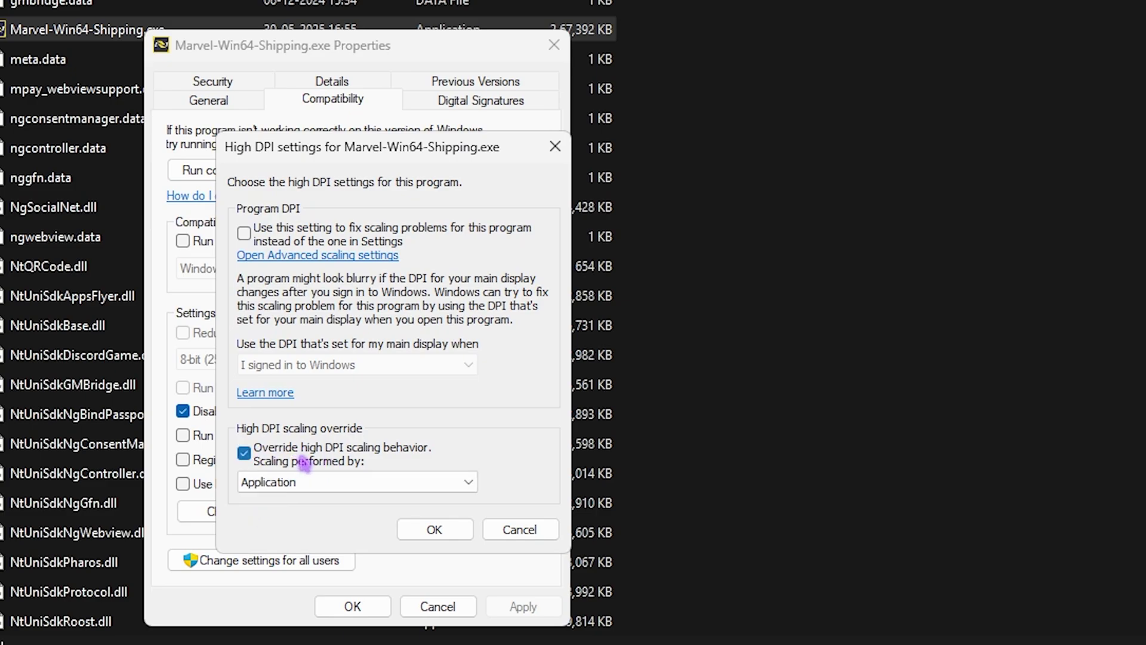
pyautogui.click(431, 528)
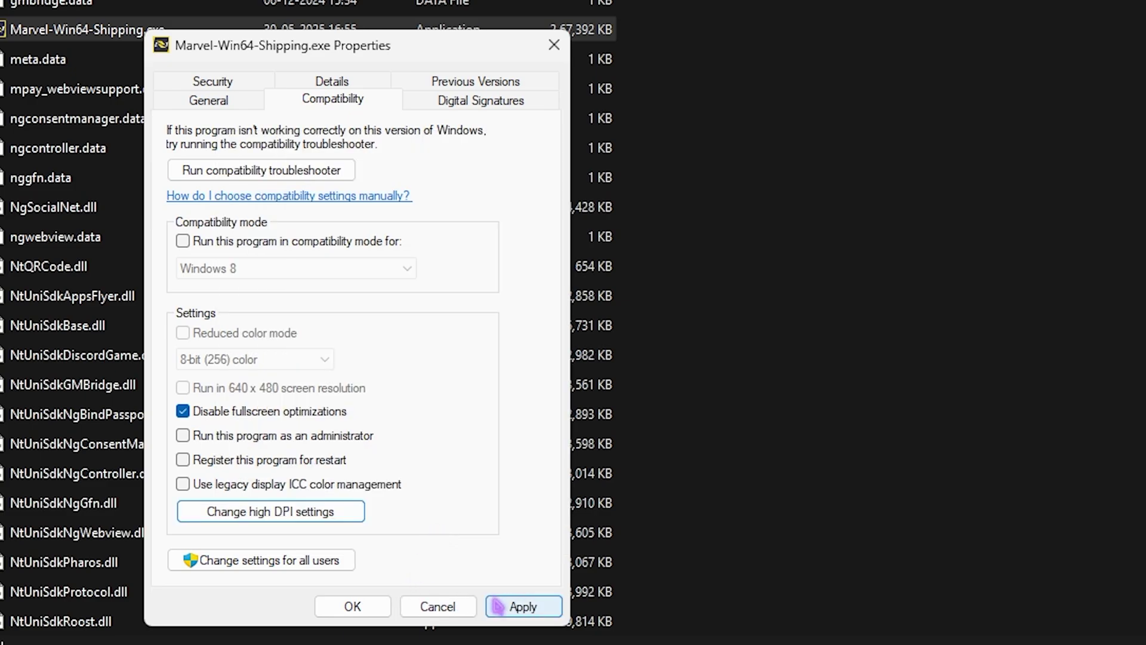
pyautogui.click(514, 607)
pyautogui.click(386, 615)
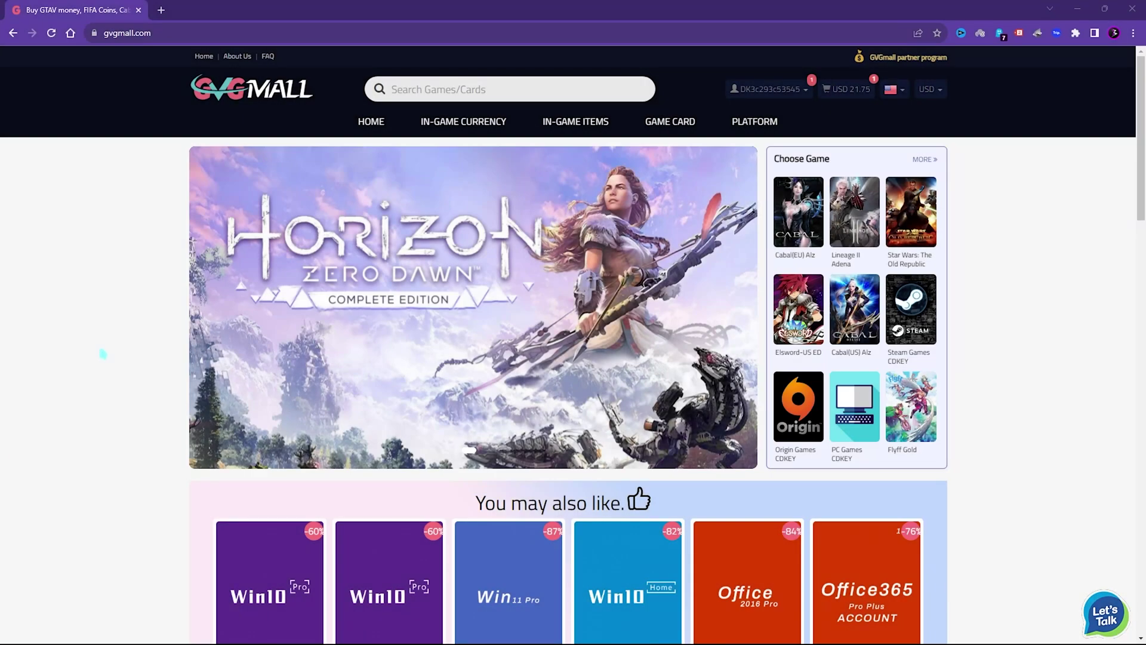
# Switch to the gvgmall.com store in the browser and examine its Windows and Office key offers and its game card and in-game currency categories
pyautogui.scroll(-3, 92, 378)
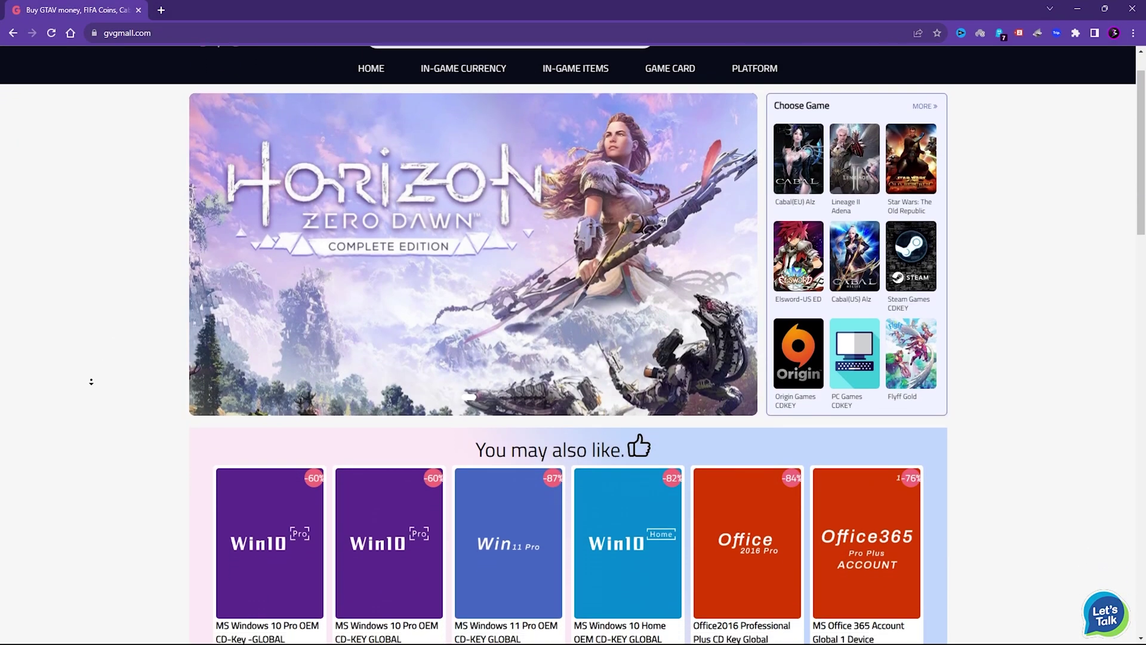
pyautogui.scroll(-5, 92, 382)
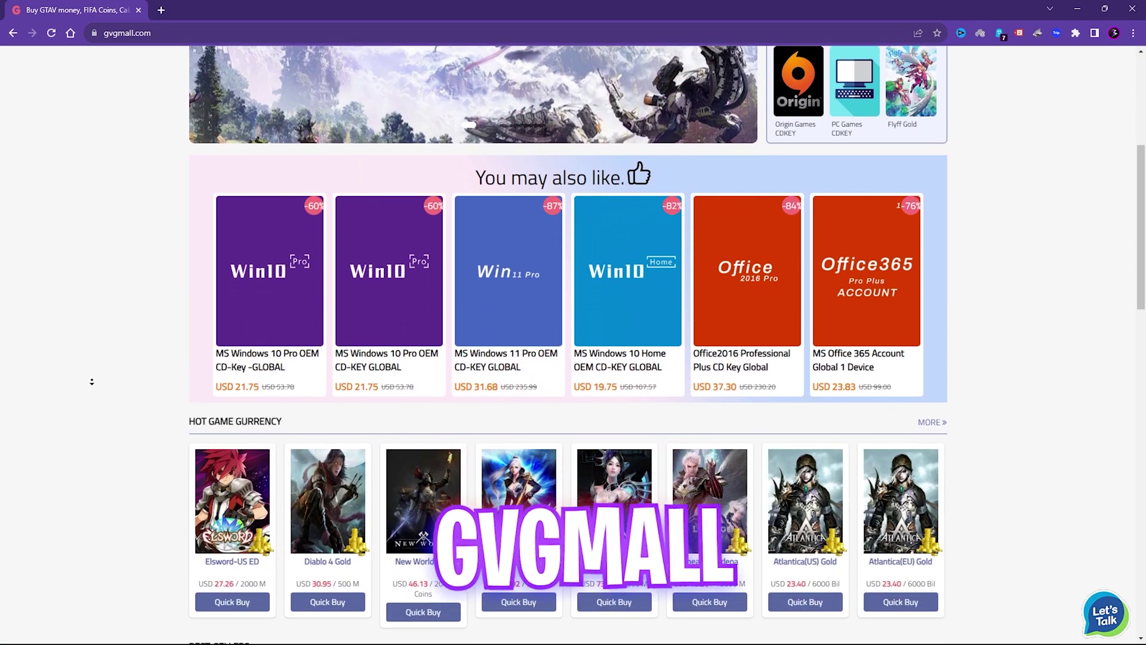
pyautogui.scroll(-4, 91, 382)
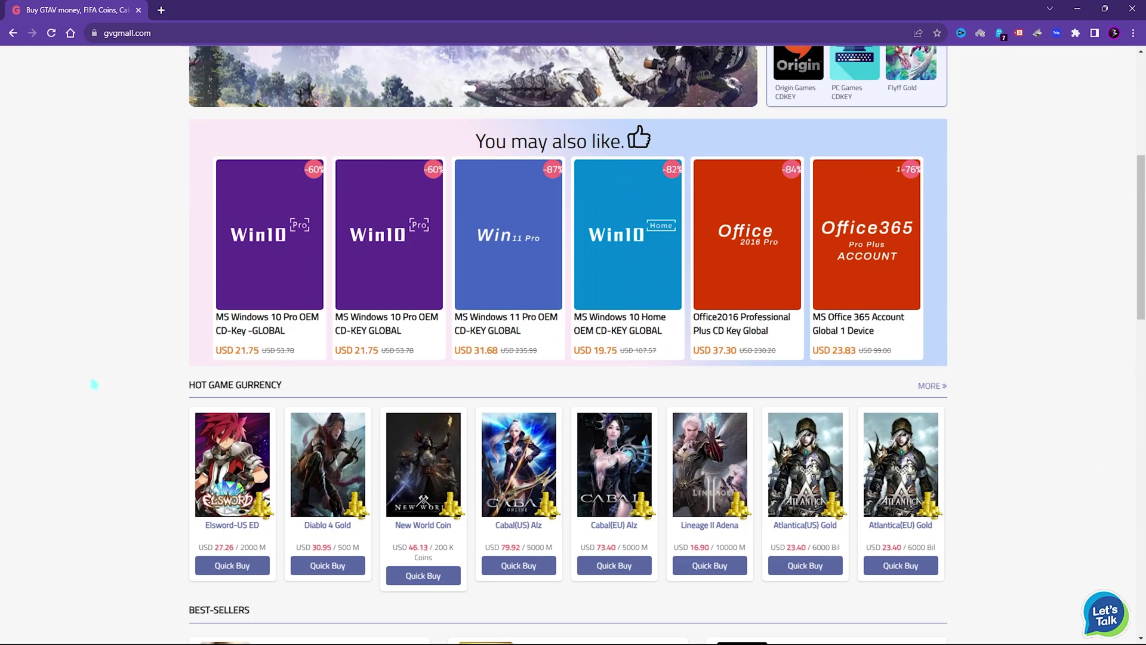
pyautogui.scroll(6, 94, 384)
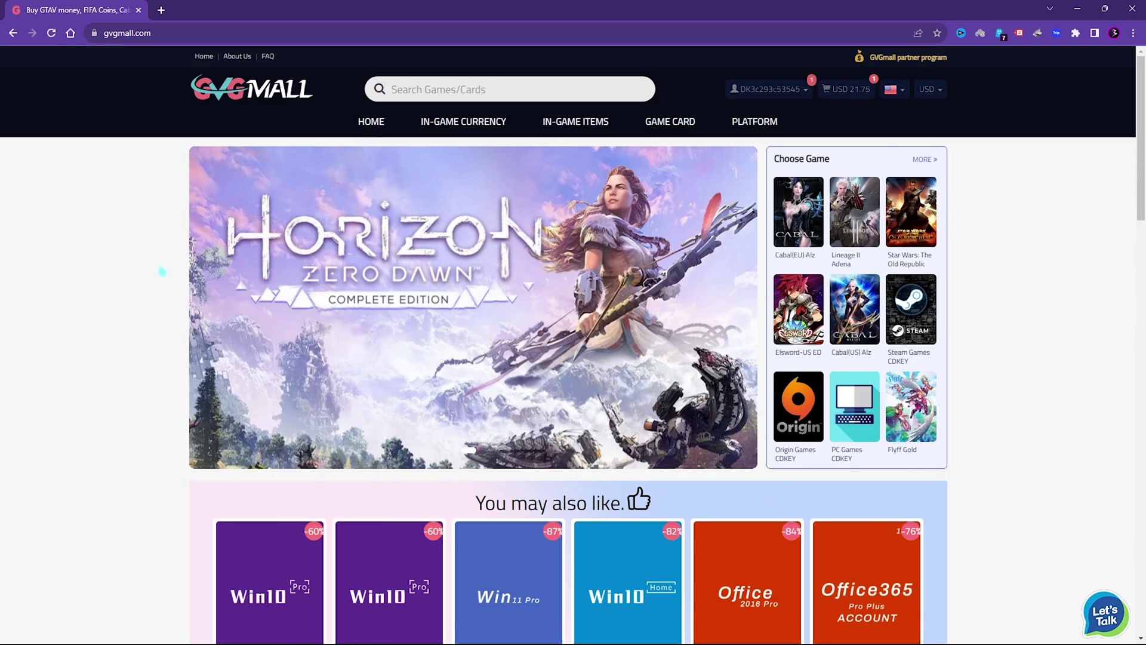
pyautogui.moveTo(670, 122)
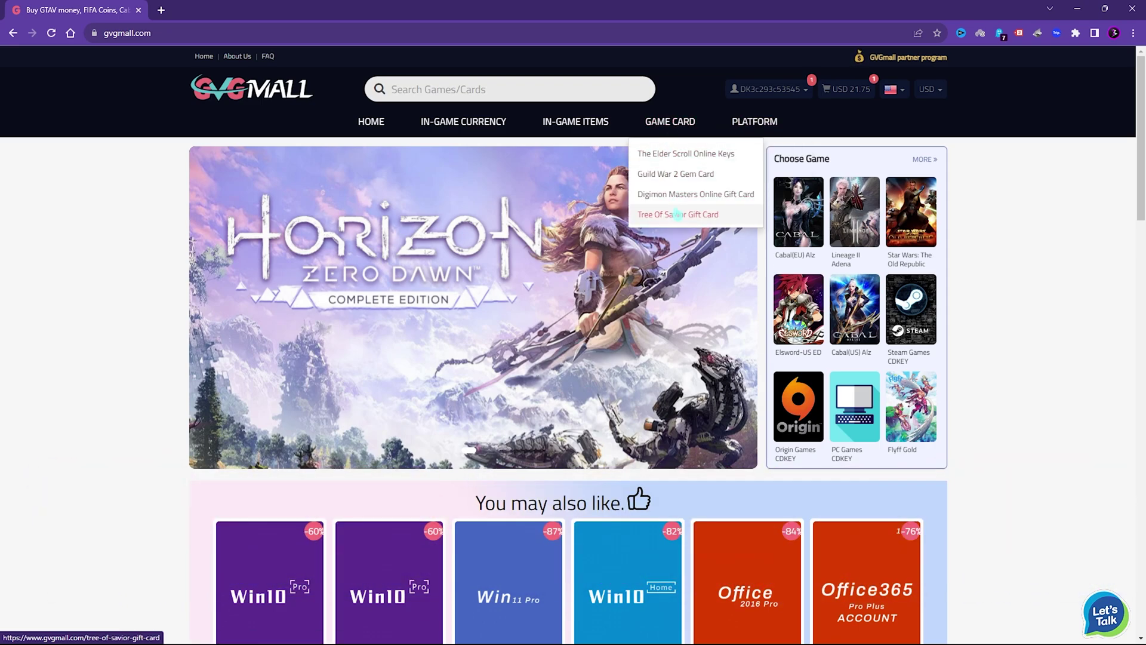
pyautogui.moveTo(459, 122)
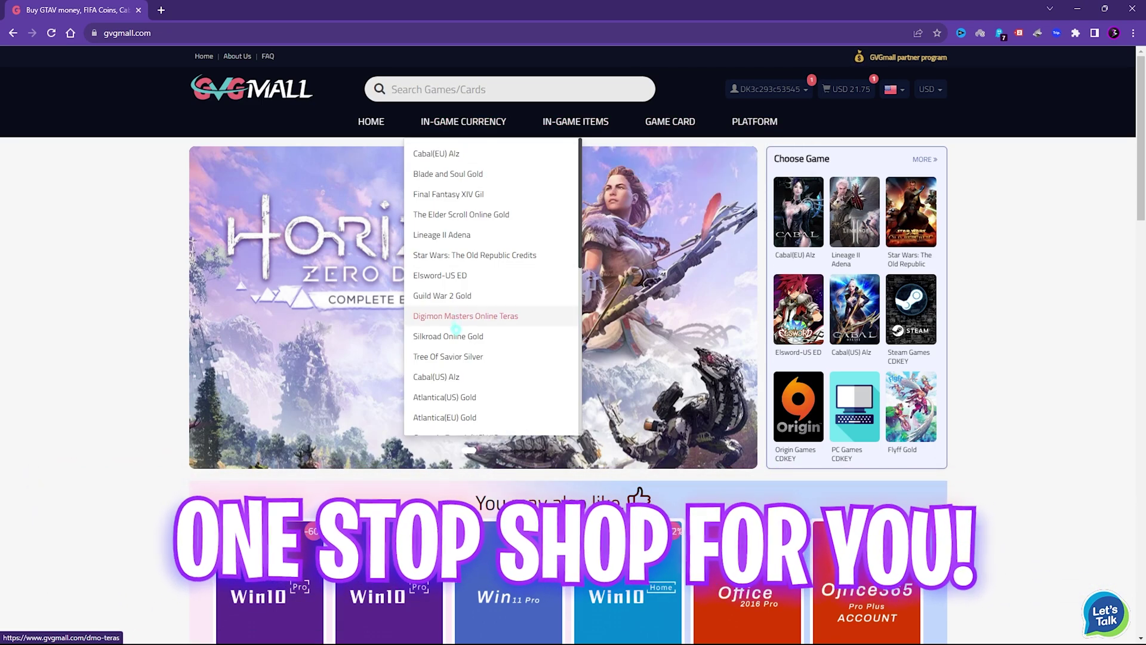
pyautogui.scroll(-5, 455, 329)
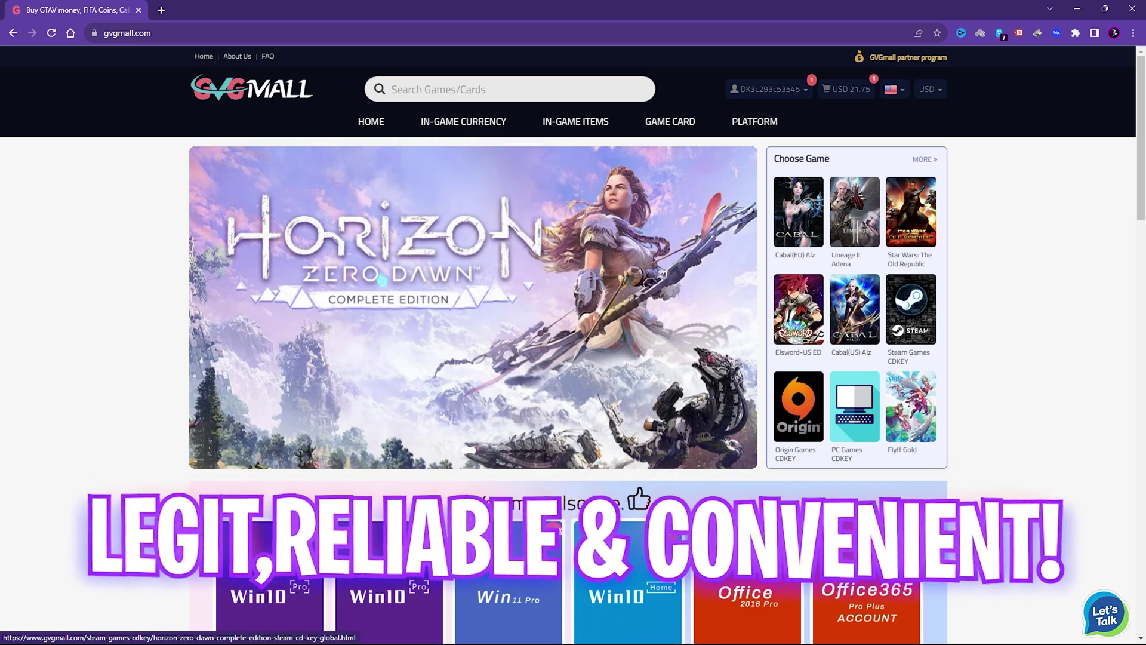
pyautogui.scroll(-2, 84, 311)
pyautogui.scroll(2, 84, 333)
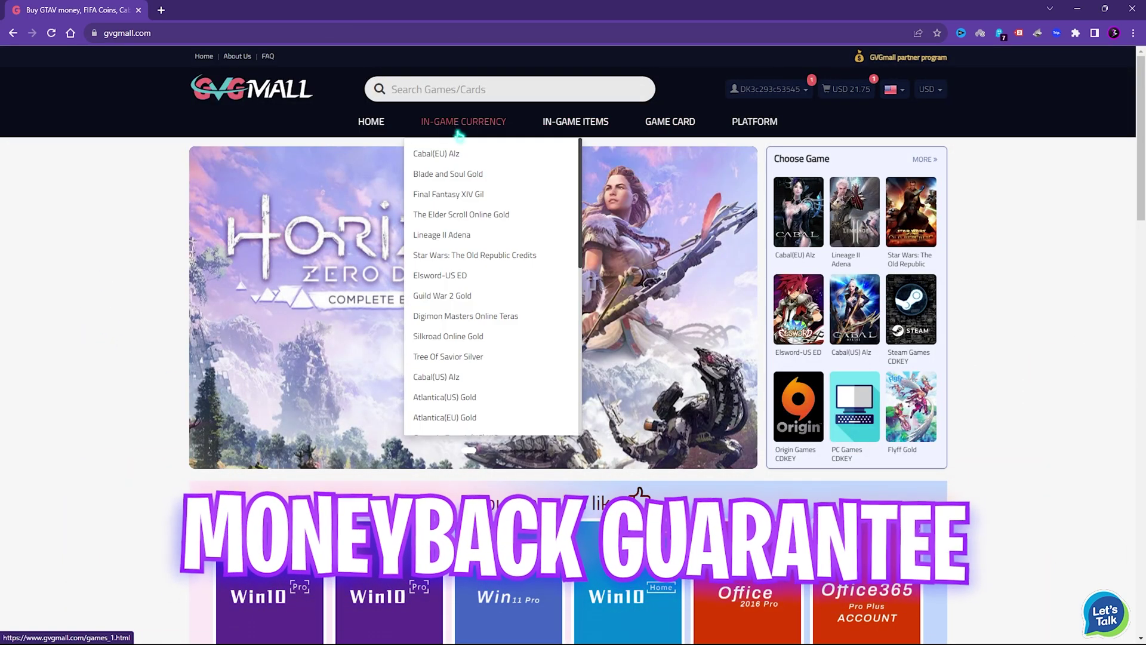
pyautogui.scroll(-10, 468, 334)
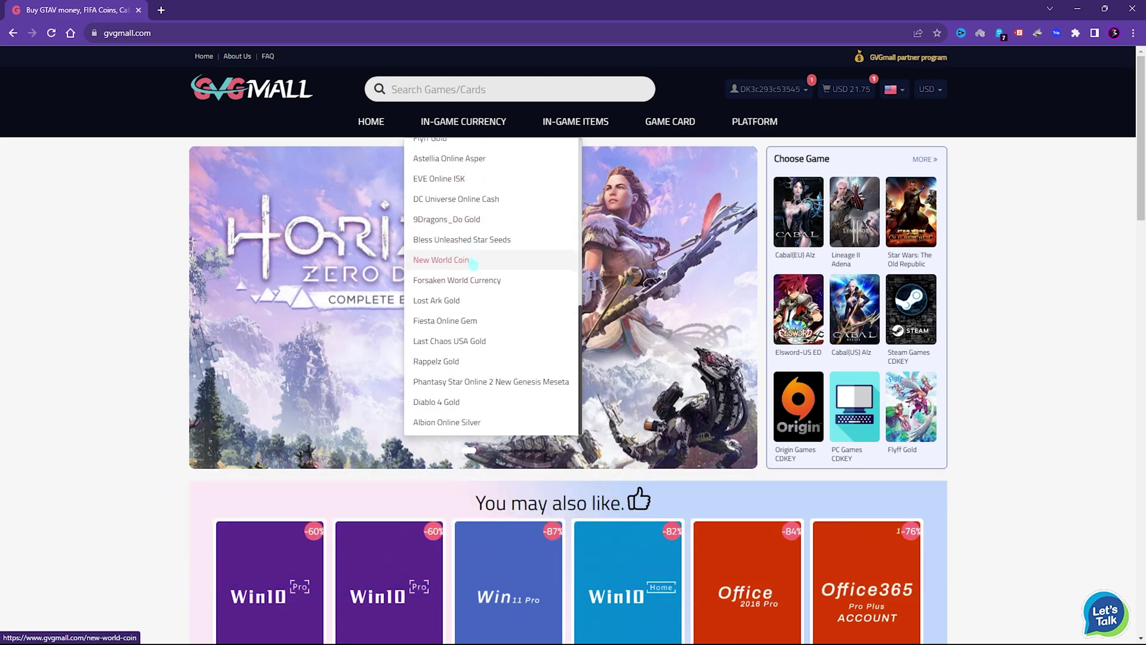
pyautogui.scroll(-4, 360, 412)
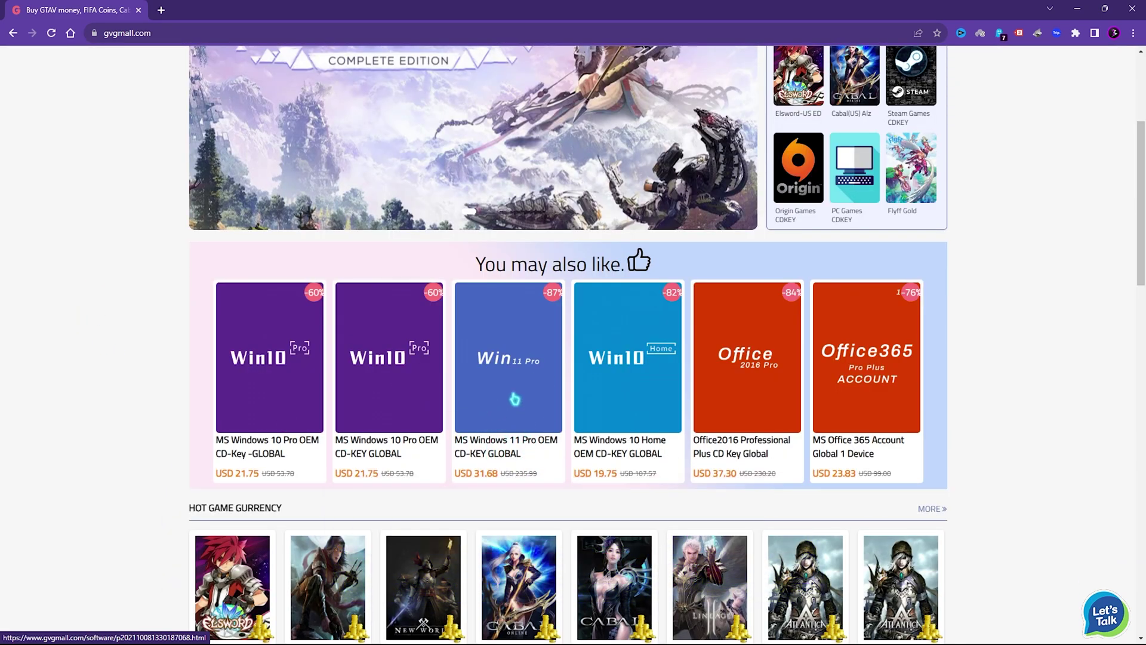
pyautogui.scroll(1, 165, 496)
pyautogui.scroll(-1, 179, 490)
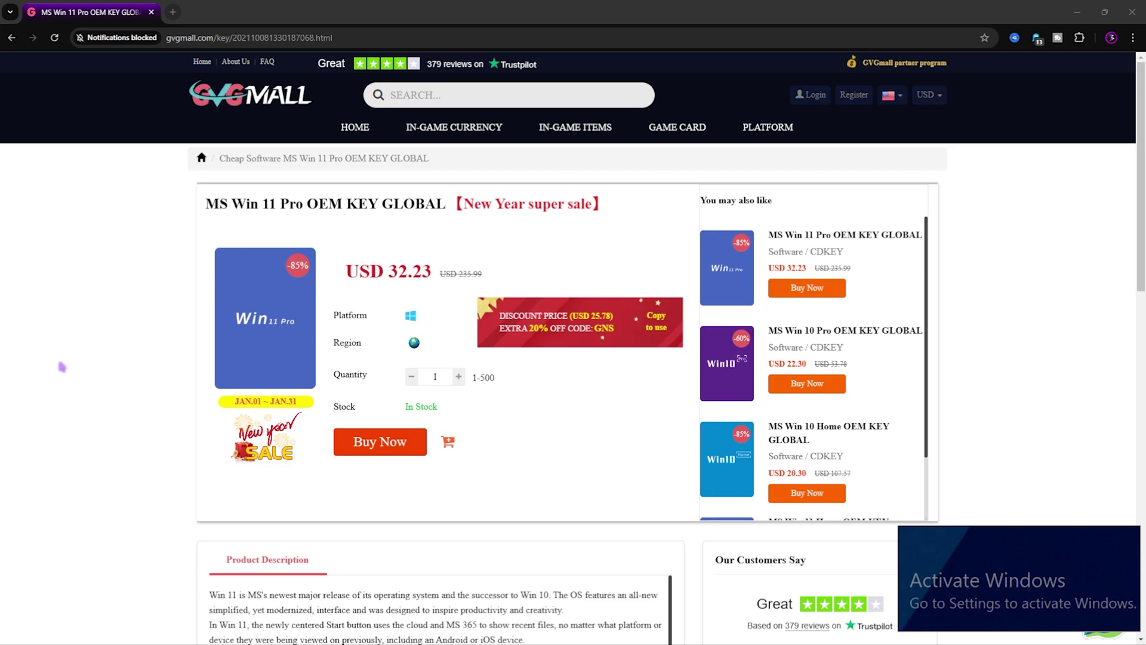
# Examine the sale title, price and description on the MS Win 11 Pro OEM KEY GLOBAL product page
pyautogui.moveTo(206, 204); pyautogui.dragTo(592, 205)
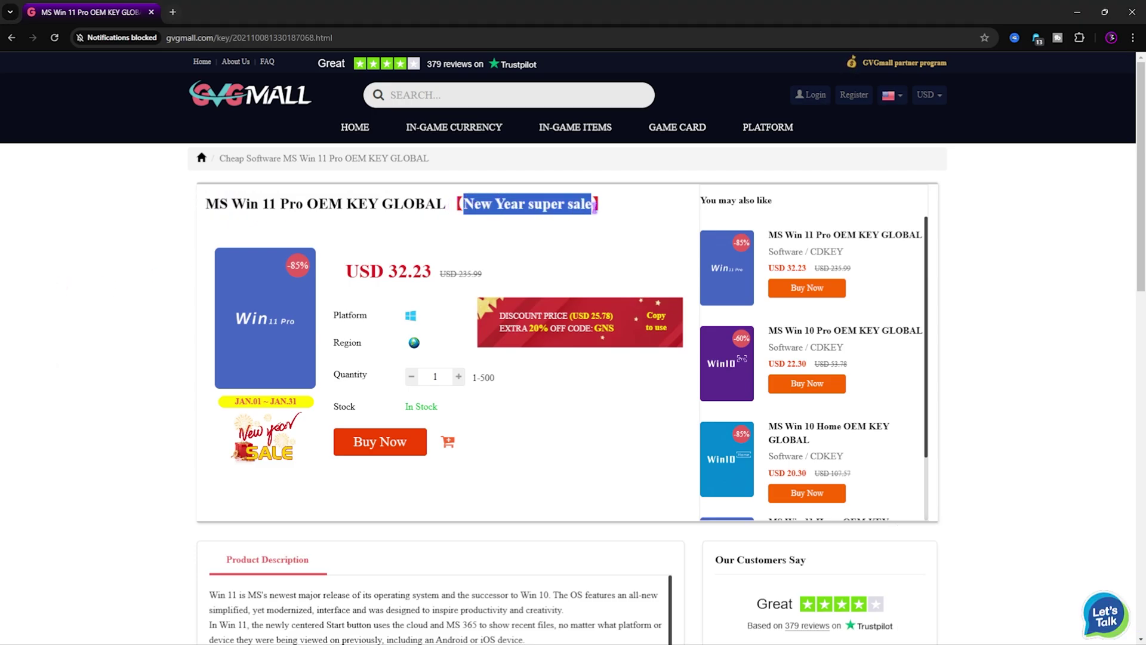
pyautogui.click(384, 226)
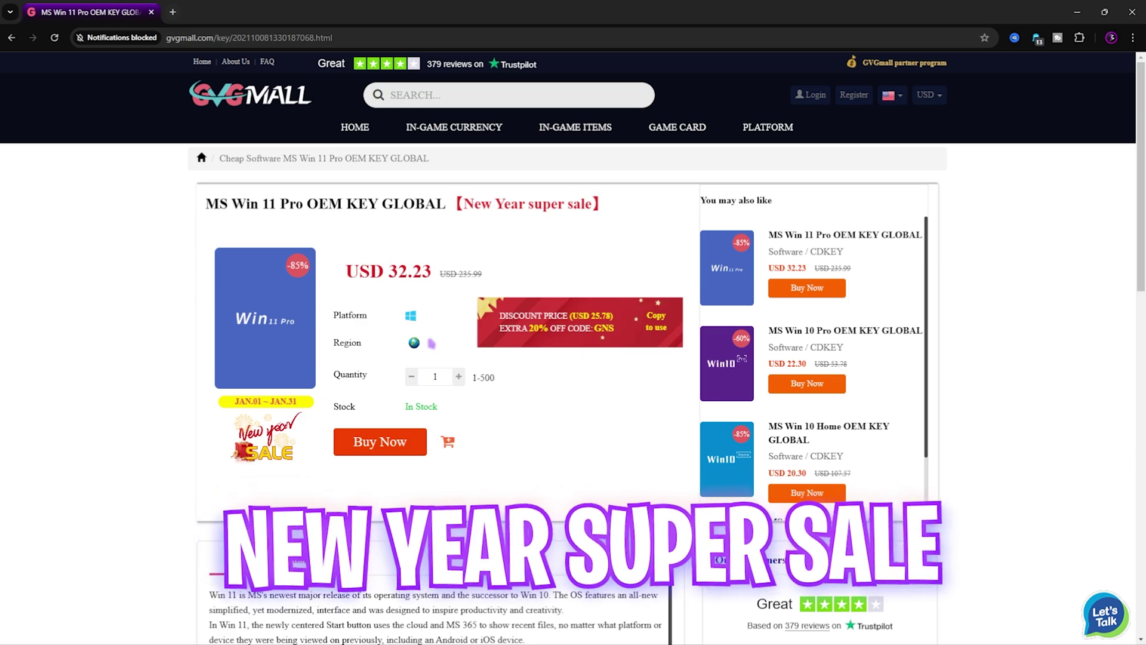
pyautogui.scroll(-3, 376, 370)
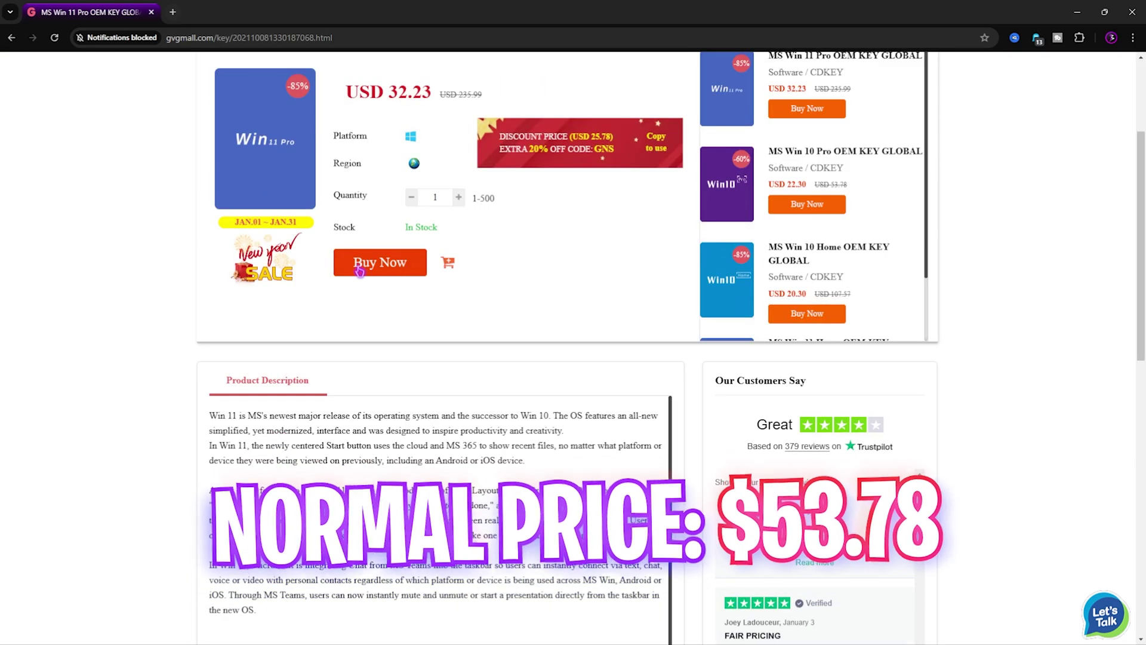
pyautogui.scroll(3, 410, 270)
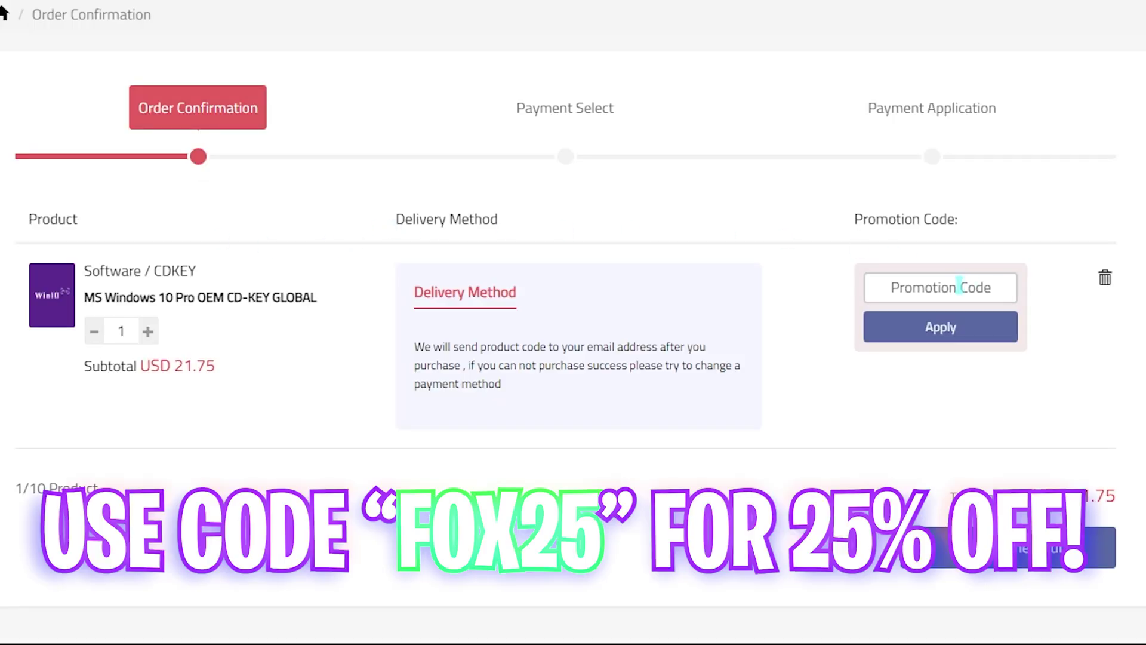
# Apply the promotion code FOX25 to the MS Windows 10 Pro OEM CD-KEY GLOBAL order and check the total amount
pyautogui.click(952, 287)
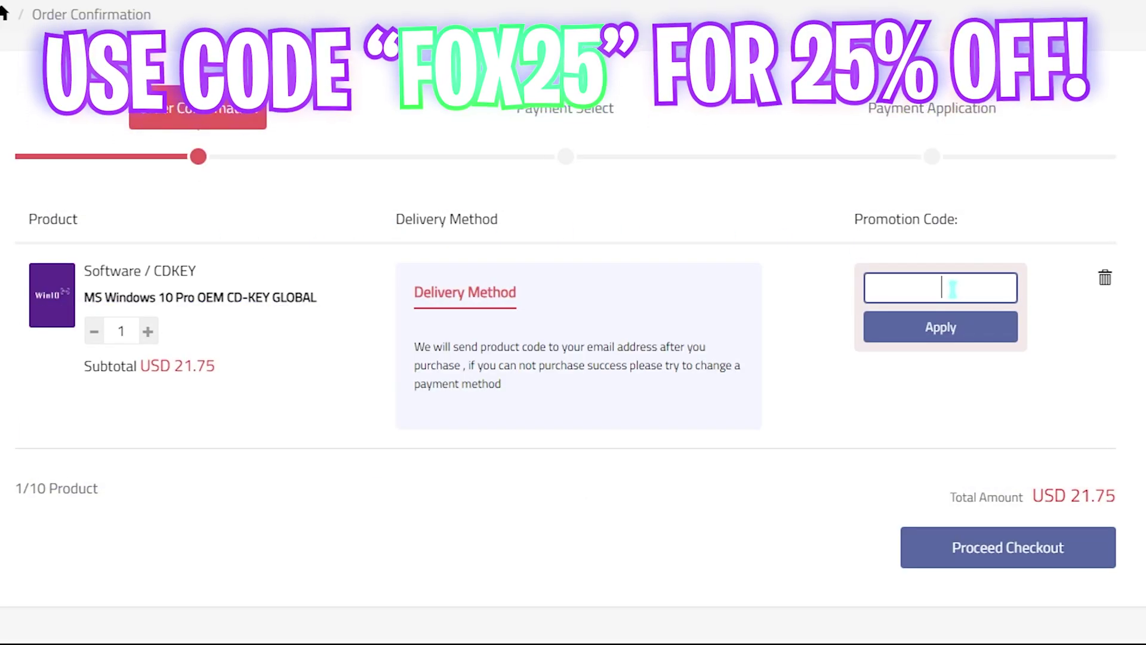
pyautogui.write('FOX25')
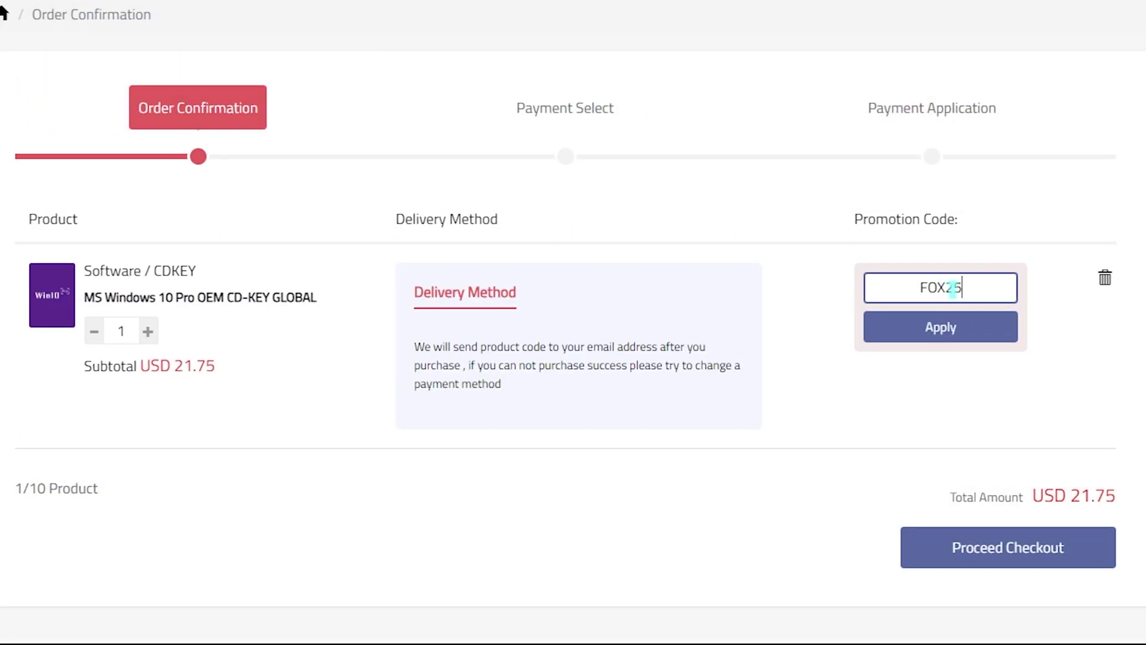
pyautogui.moveTo(973, 292); pyautogui.dragTo(877, 288)
pyautogui.click(908, 328)
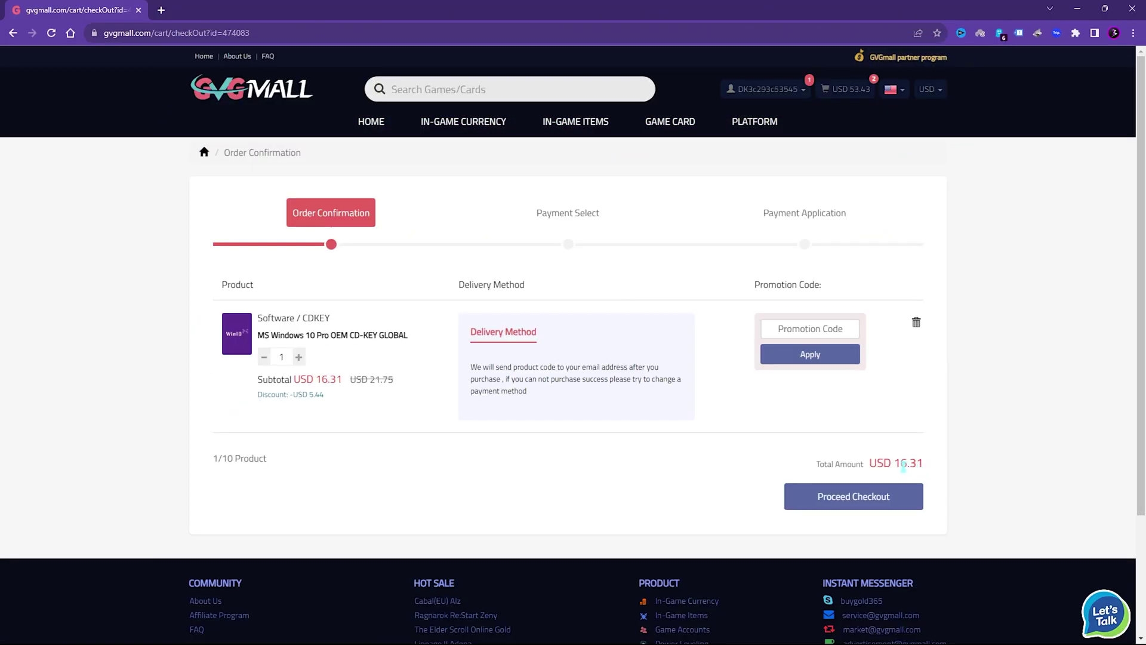
pyautogui.moveTo(925, 472); pyautogui.dragTo(866, 499)
pyautogui.click(531, 433)
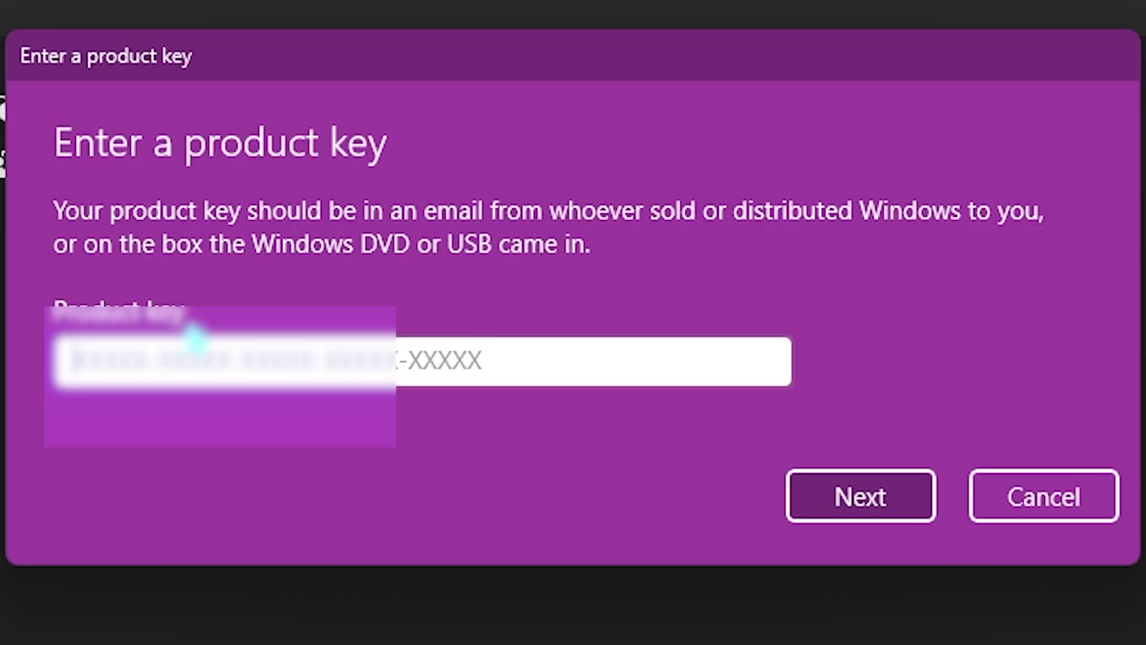
# Paste the Windows product key into the product key field and expand the activation state details in Windows Settings
pyautogui.hotkey('ctrl', 'v')
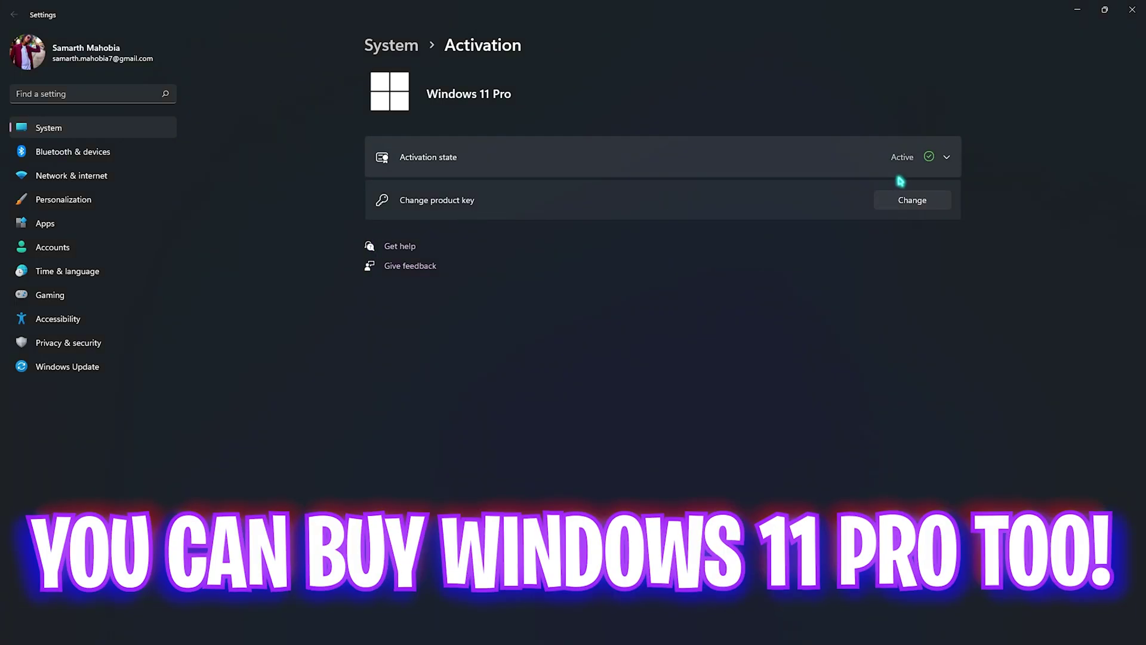
pyautogui.click(943, 157)
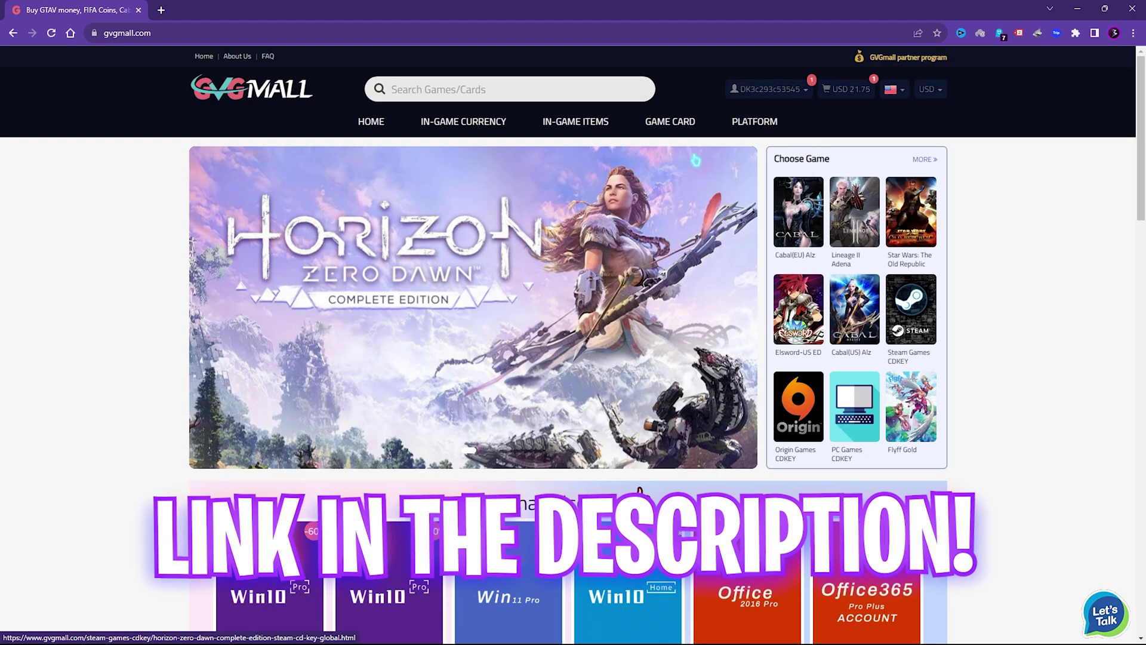
pyautogui.moveTo(460, 119)
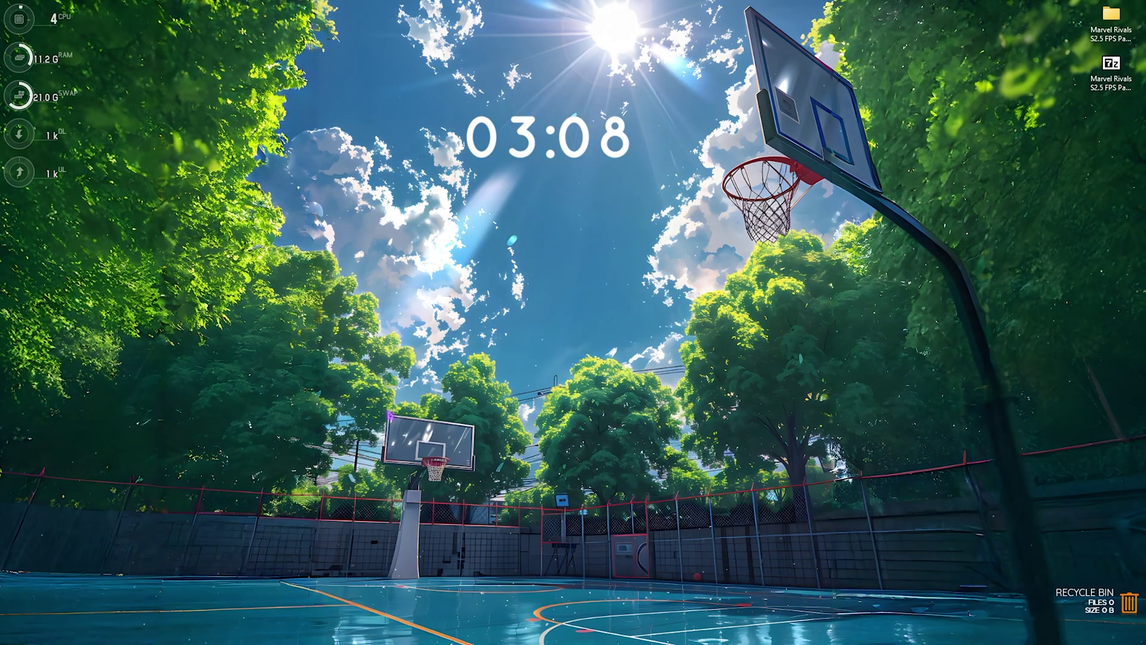
# Search Windows for "edit group policy" and open the Local Group Policy Editor
pyautogui.press('super')
pyautogui.write('easeUS VoiceWave')
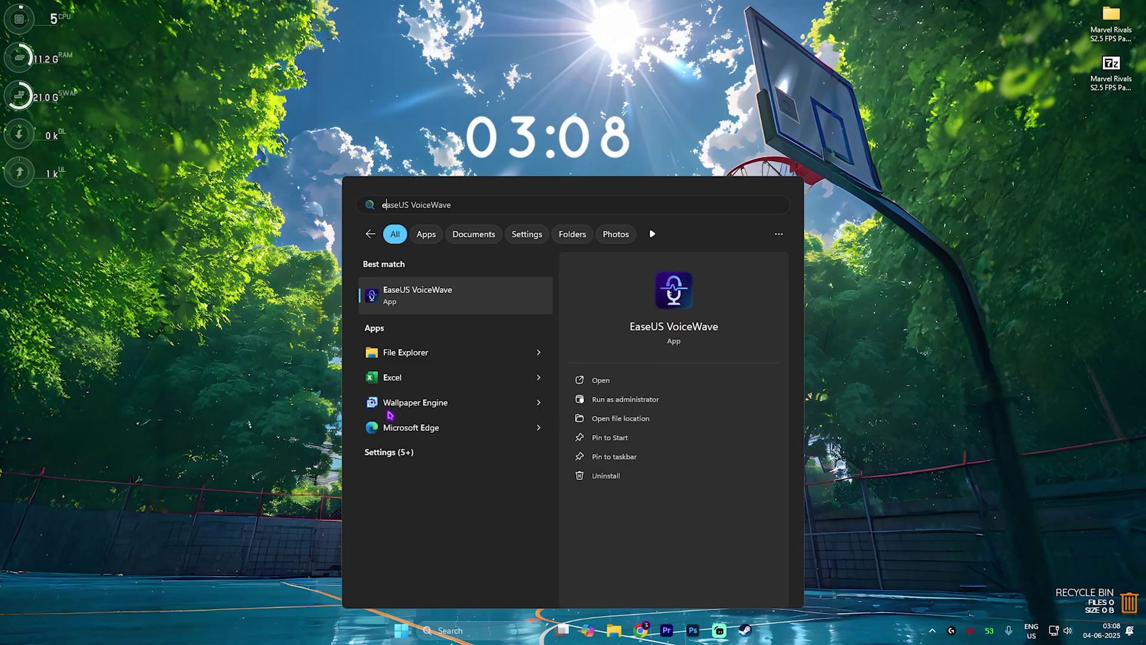
pyautogui.write('dit group policy')
pyautogui.press('Return')
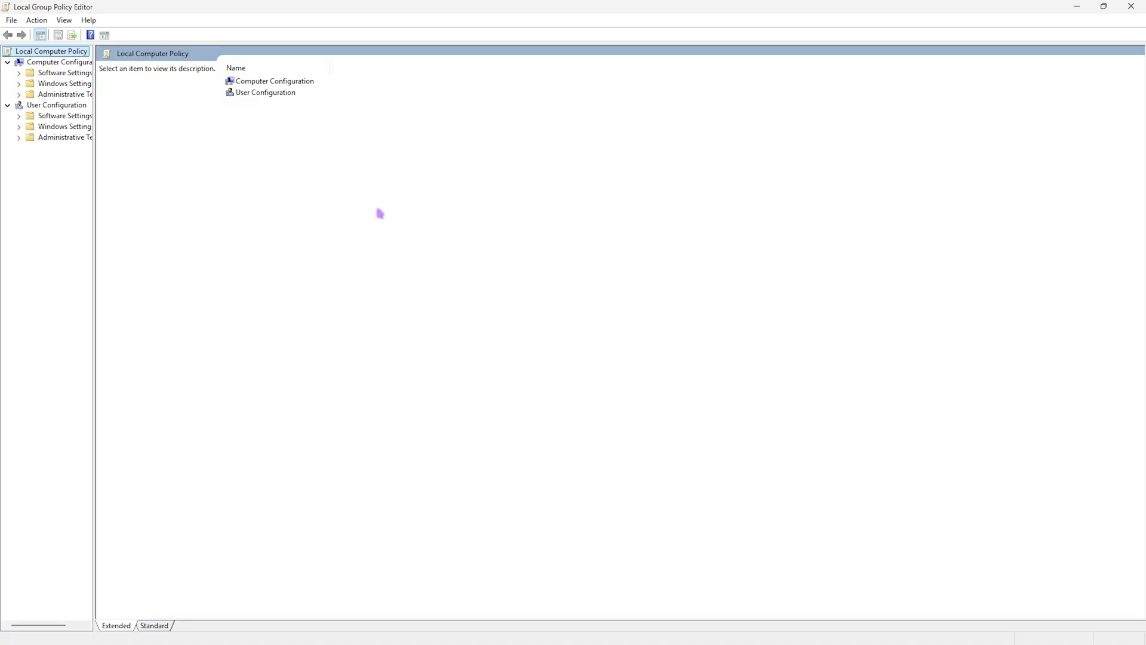
# Go to the App Privacy policies under Computer Configuration, Administrative Templates, Windows Components
pyautogui.doubleClick(278, 82)
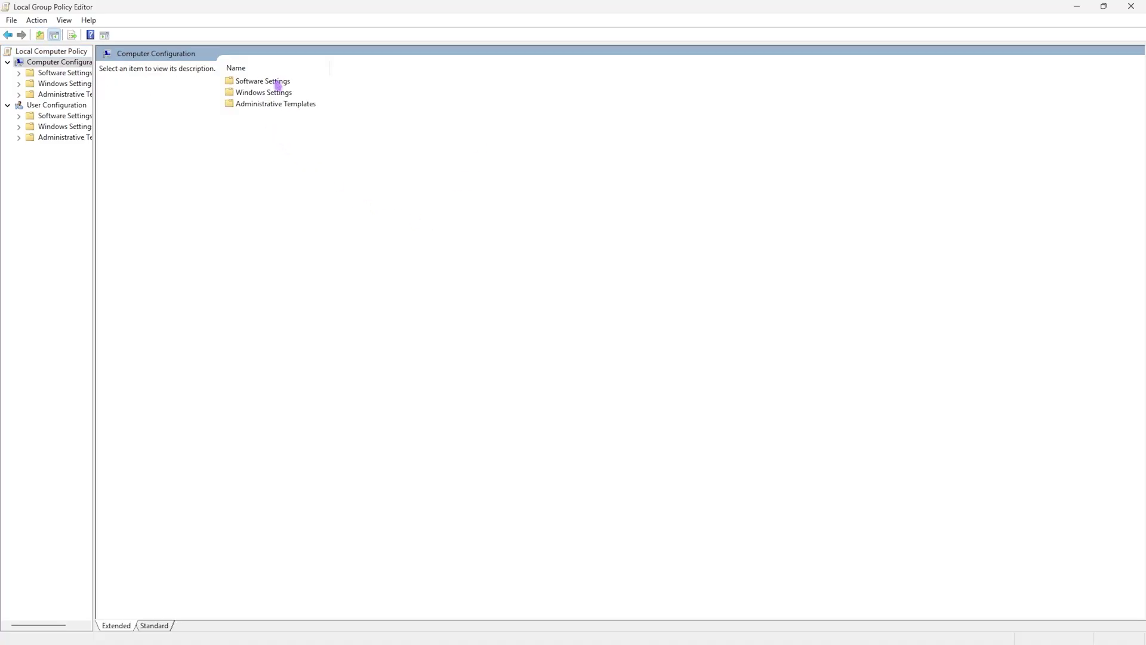
pyautogui.doubleClick(274, 104)
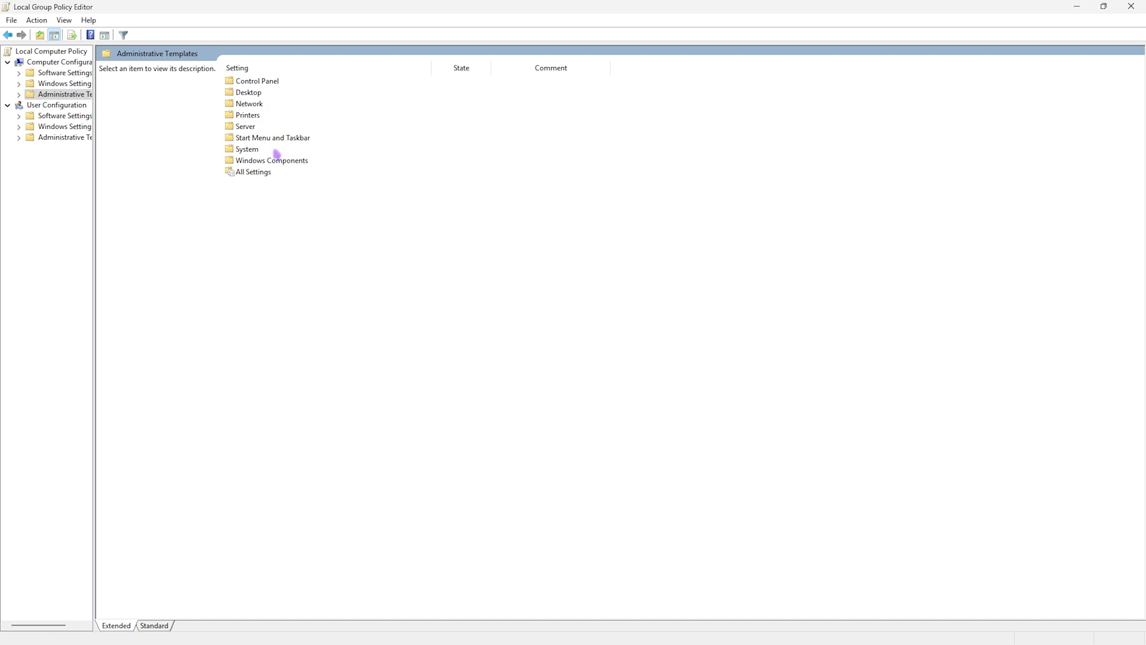
pyautogui.doubleClick(276, 159)
pyautogui.doubleClick(265, 126)
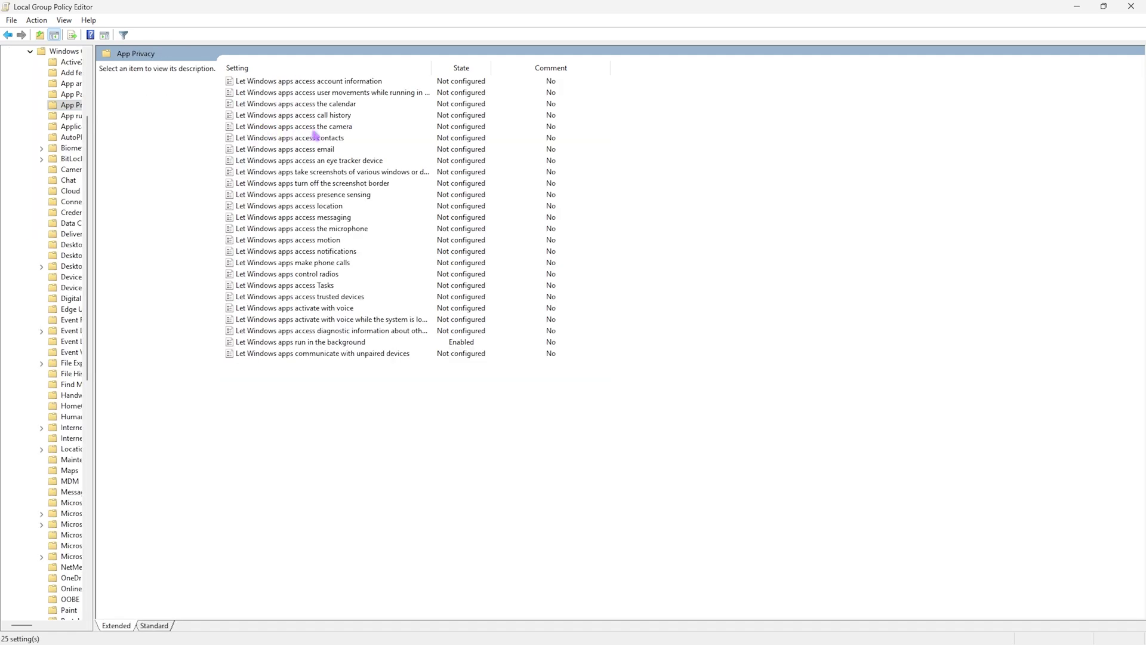
# Open the "Let Windows apps run in the background" policy, keep it Enabled with Force Deny for all apps, and accept it
pyautogui.click(293, 344)
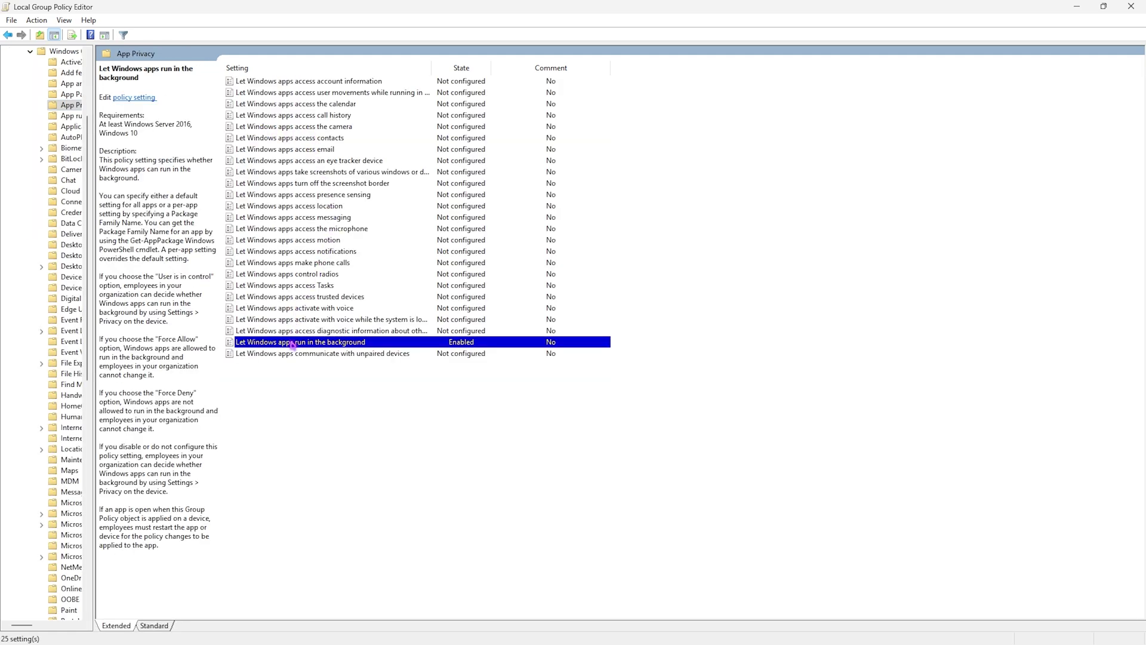
pyautogui.doubleClick(348, 345)
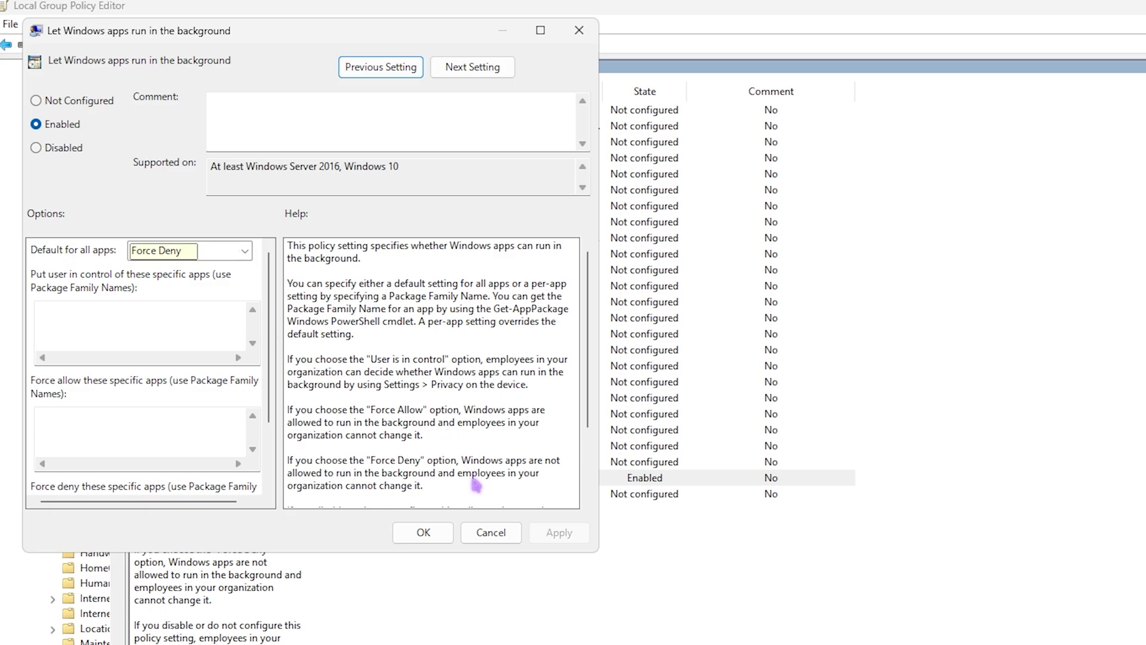
pyautogui.click(433, 531)
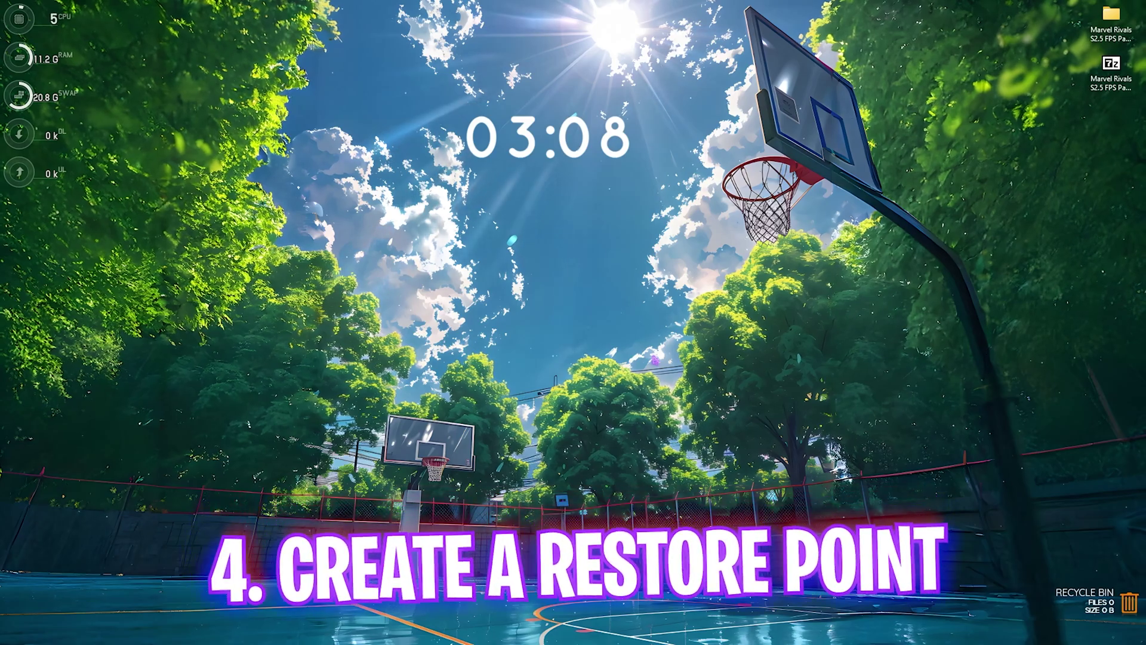
# Search Windows for "create a restore point" and open the System Protection settings
pyautogui.press('super')
pyautogui.write('create a restore point')
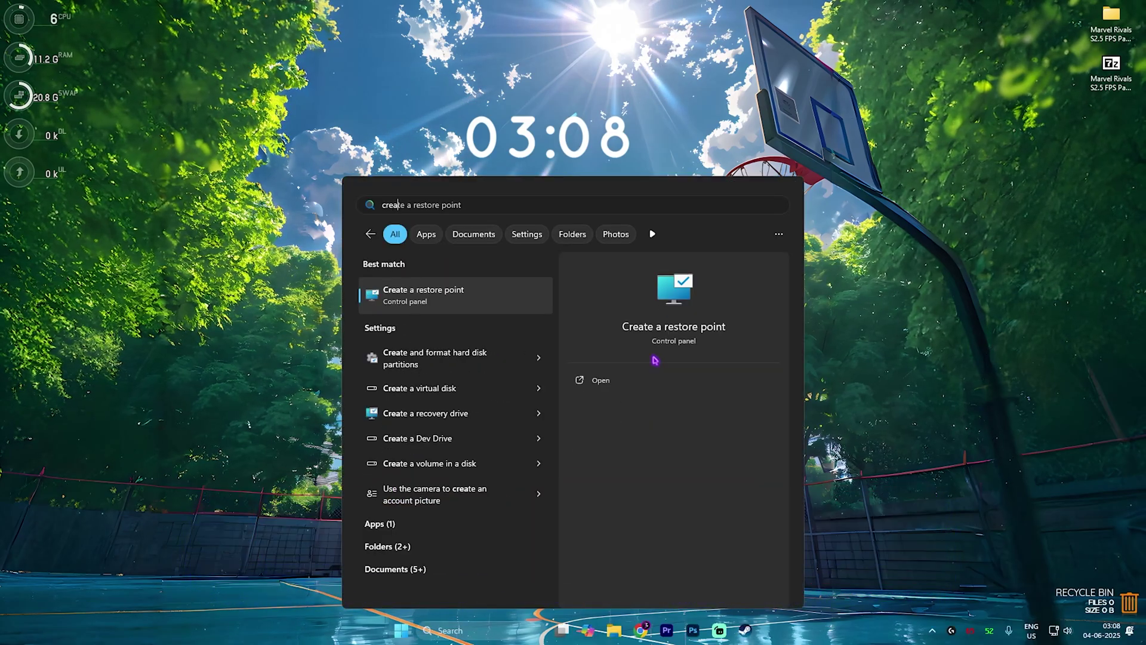
pyautogui.press('Return')
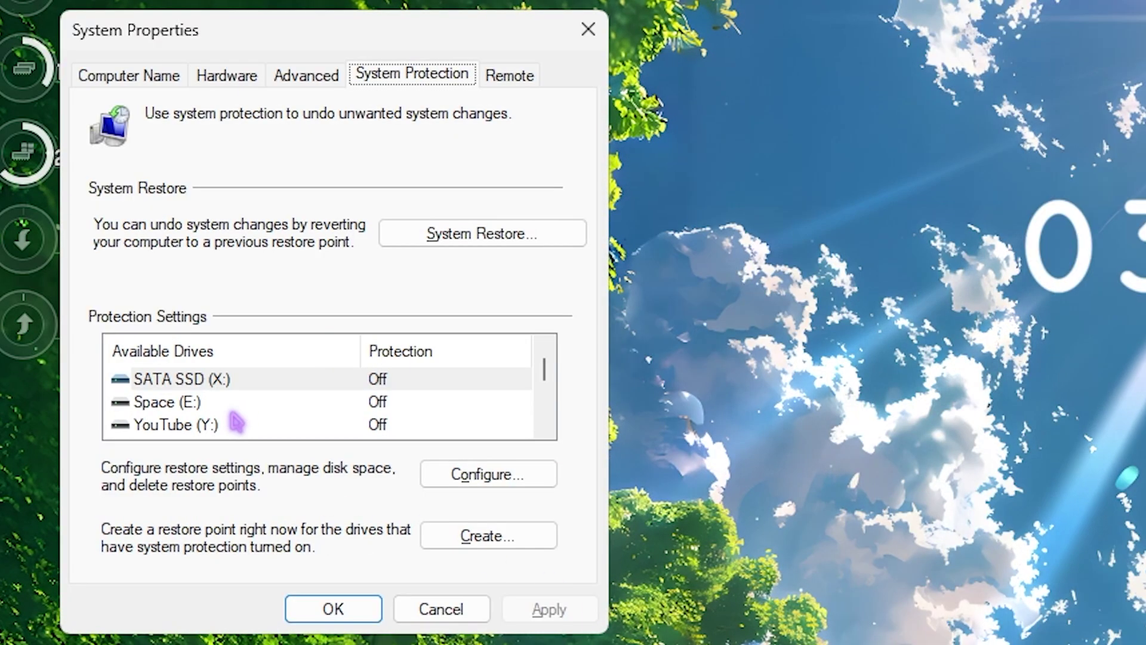
# Create a restore point described as "Marvel Rivals" with Local Disk (C:) selected, and close System Properties
pyautogui.scroll(-1, 113, 212)
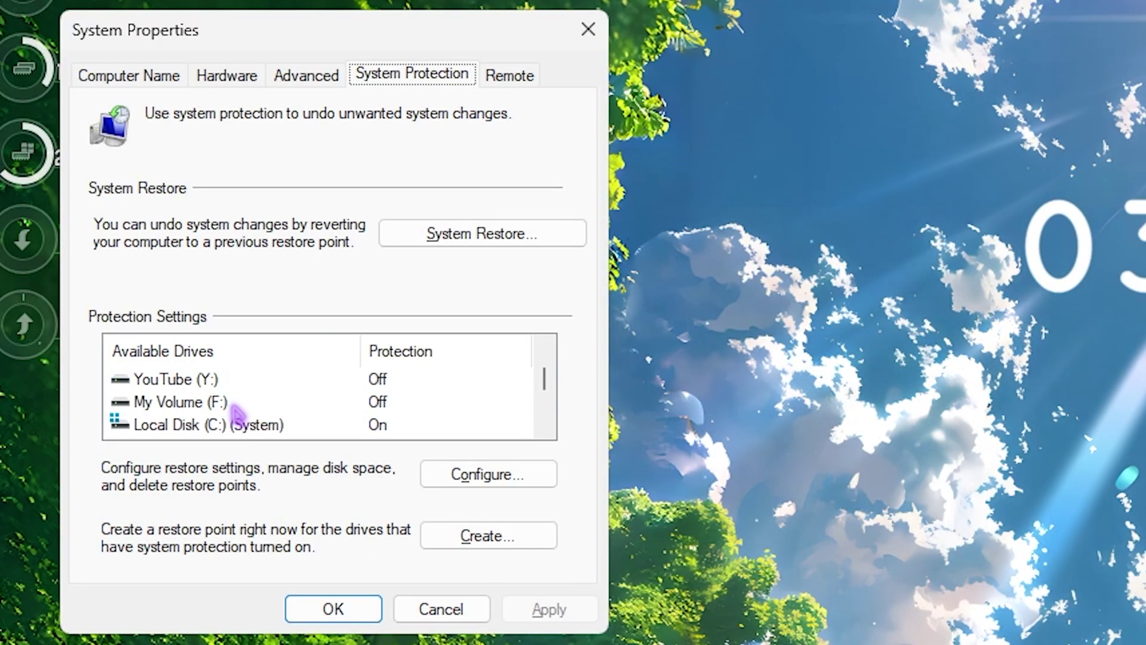
pyautogui.click(182, 425)
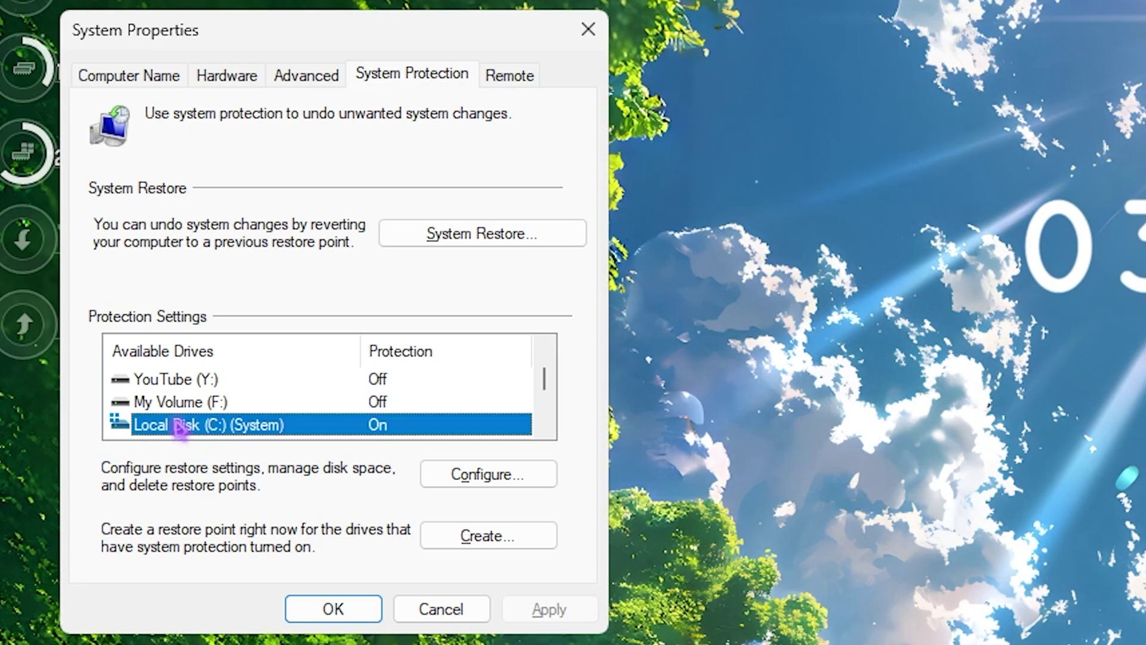
pyautogui.click(467, 548)
pyautogui.write('Marvel')
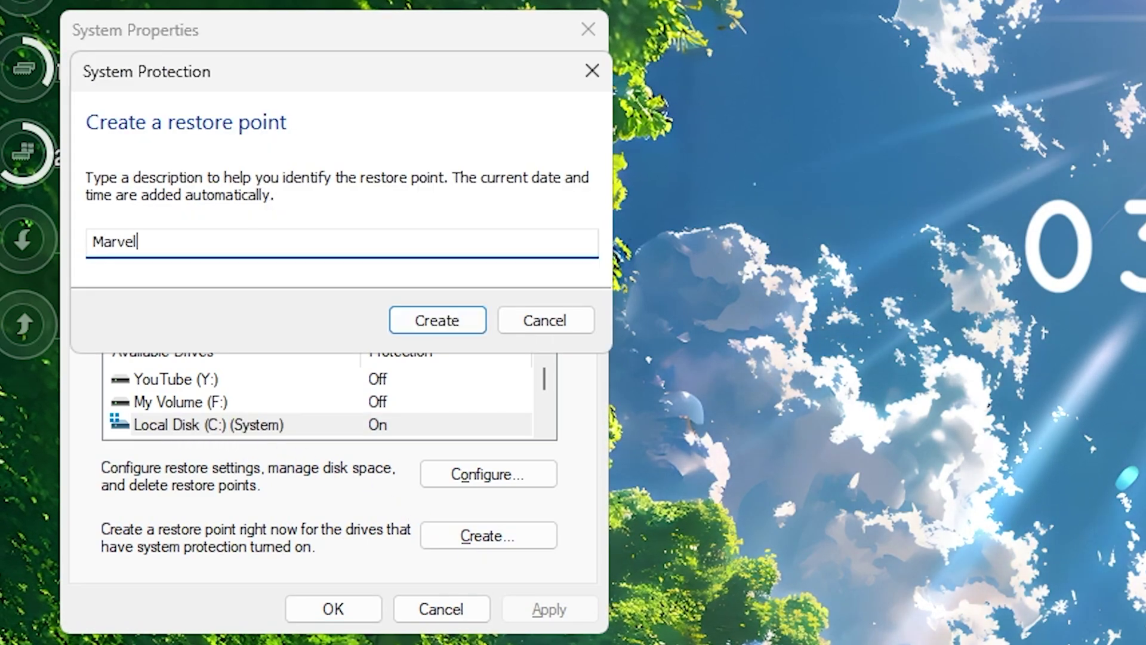
pyautogui.write(' Rivals')
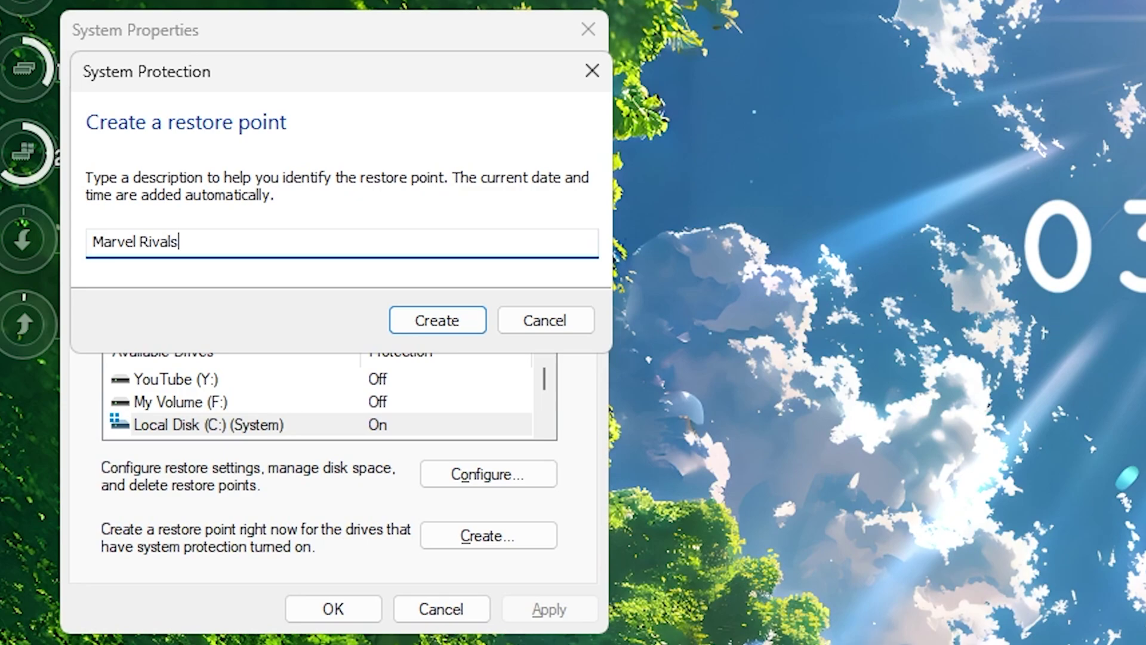
pyautogui.press('Return')
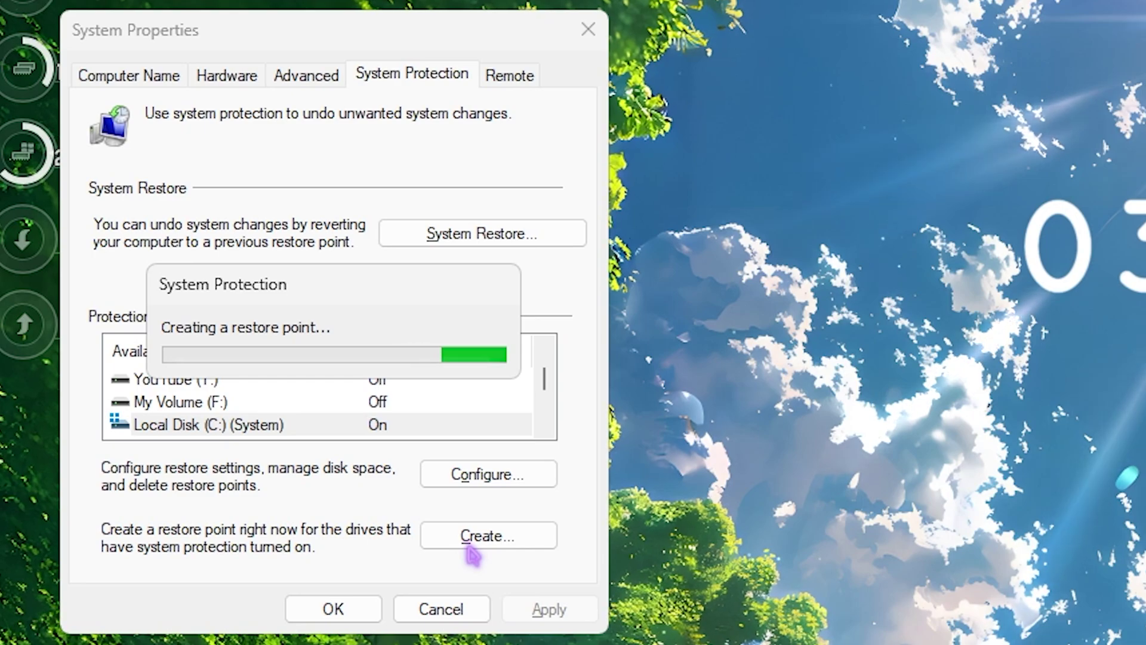
pyautogui.click(503, 345)
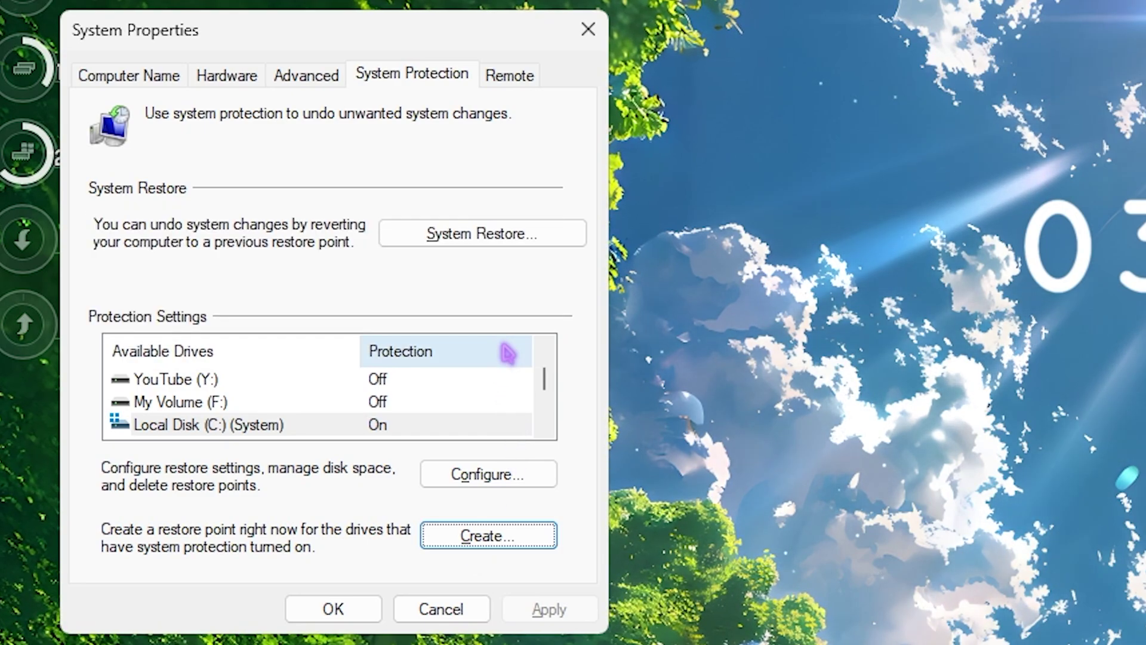
pyautogui.click(587, 35)
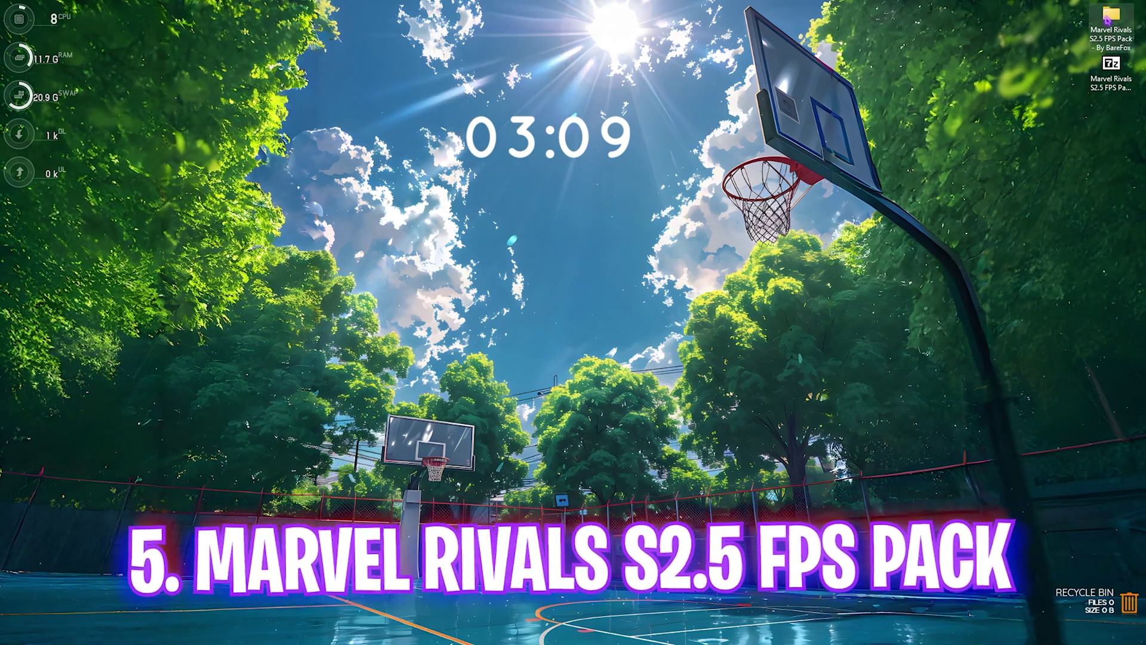
# Open the Marvel Rivals S2.5 FPS Pack folder from the desktop and look over its subfolders
pyautogui.doubleClick(1107, 21)
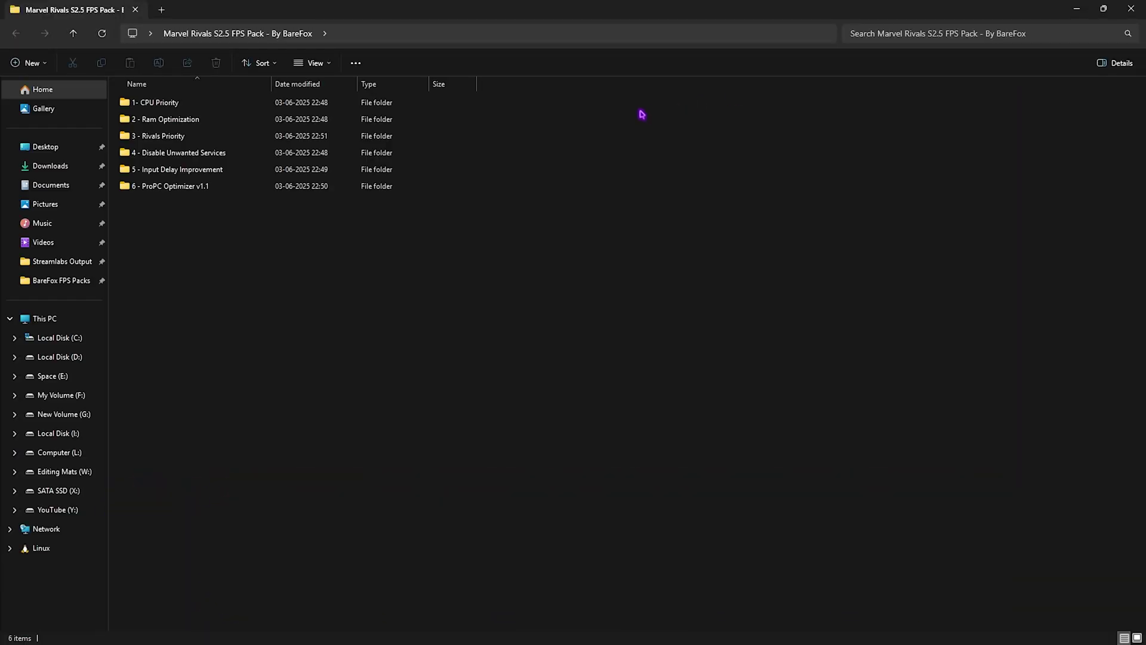
pyautogui.moveTo(217, 267); pyautogui.dragTo(180, 96)
pyautogui.click(209, 249)
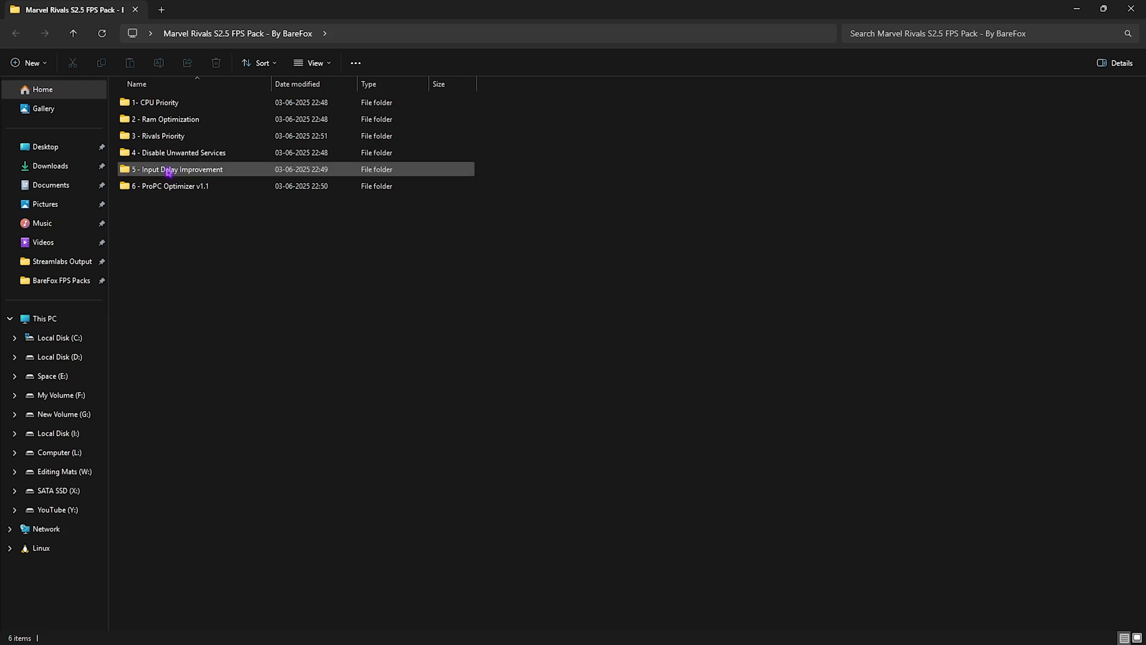
# Look at the registry files in the INTEL and AMD folders of 1- CPU Priority, and return to the pack's main folder
pyautogui.doubleClick(172, 108)
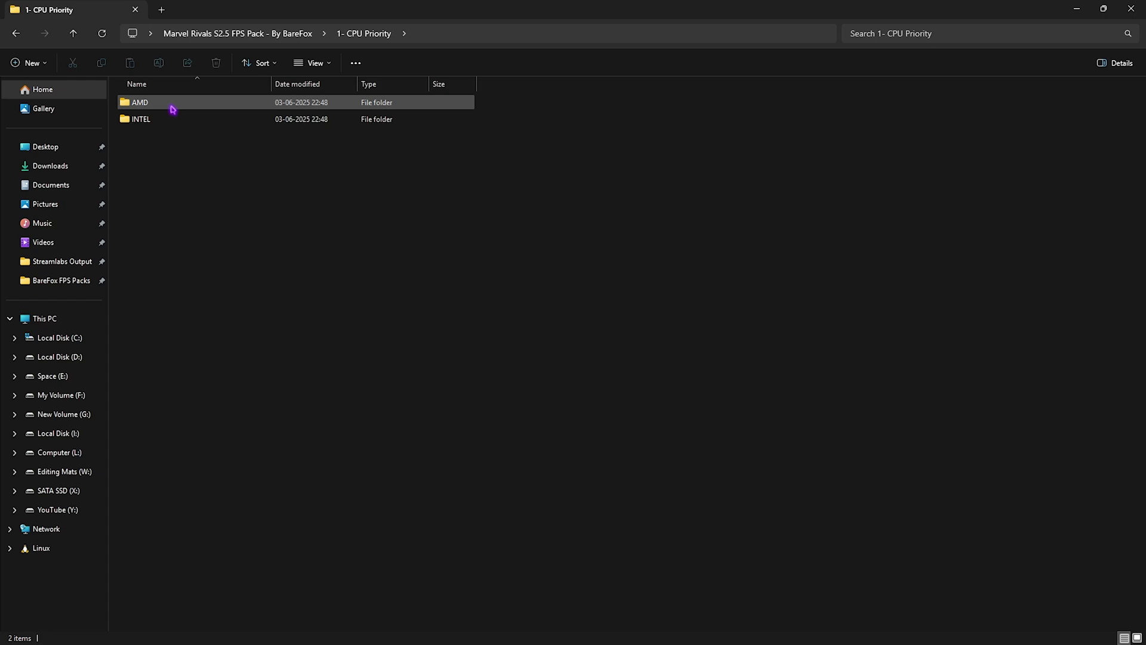
pyautogui.doubleClick(169, 118)
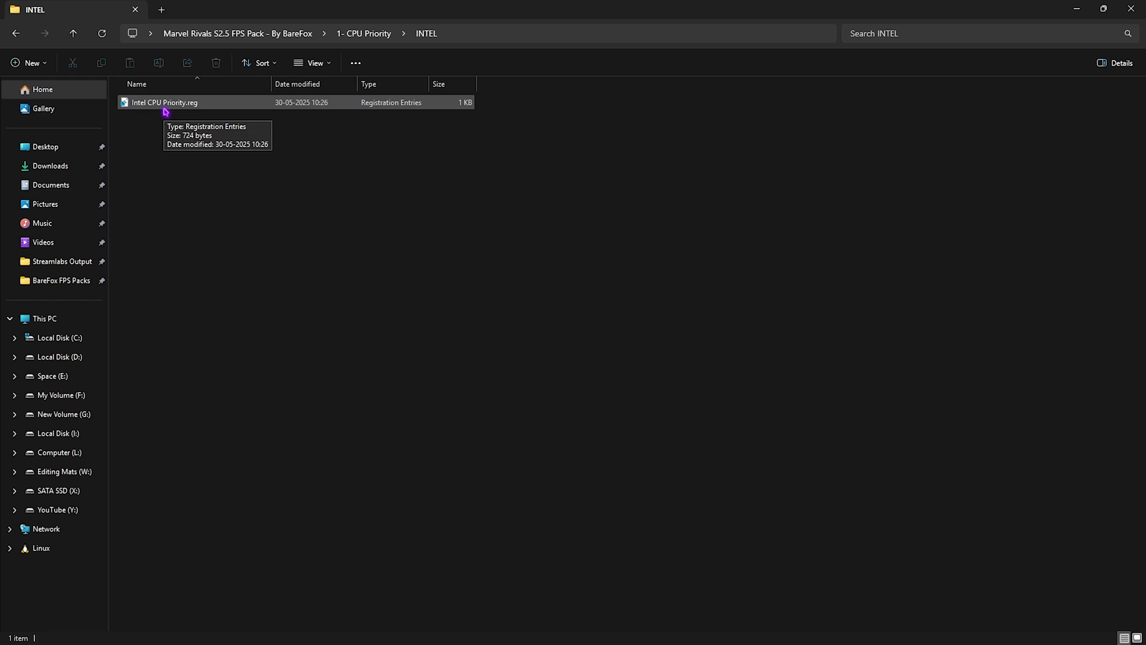
pyautogui.hotkey('alt', 'Up')
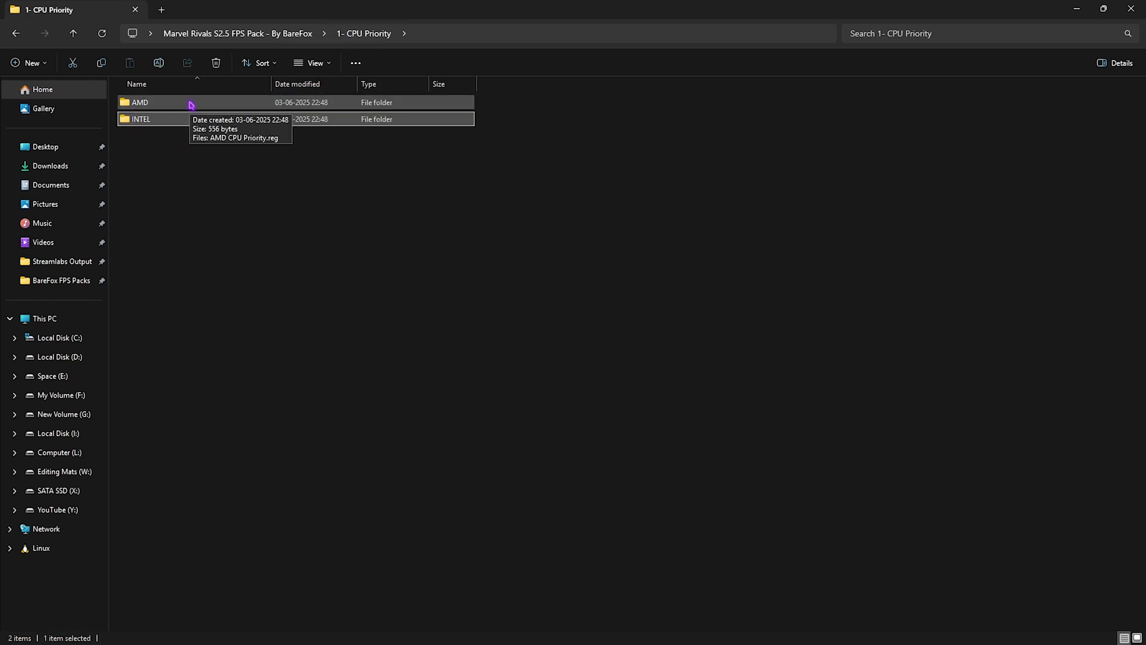
pyautogui.doubleClick(190, 104)
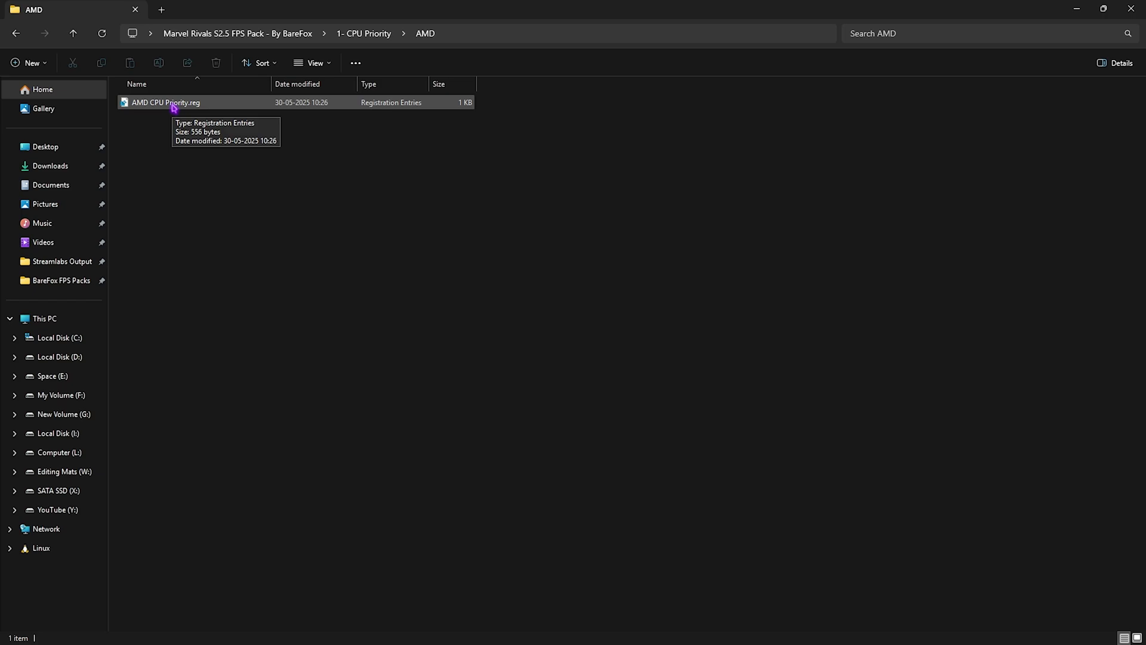
pyautogui.click(227, 34)
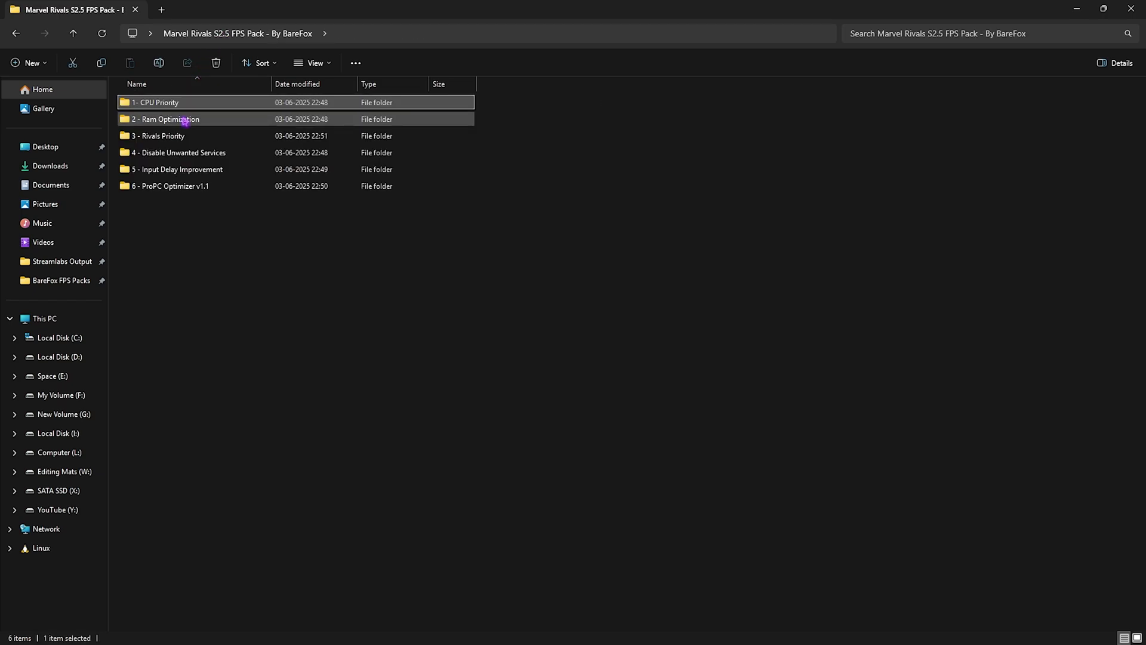
# Open the 2 - Ram Optimization folder and point out the 32GB Ram.reg and Reset to Default.reg files
pyautogui.doubleClick(185, 119)
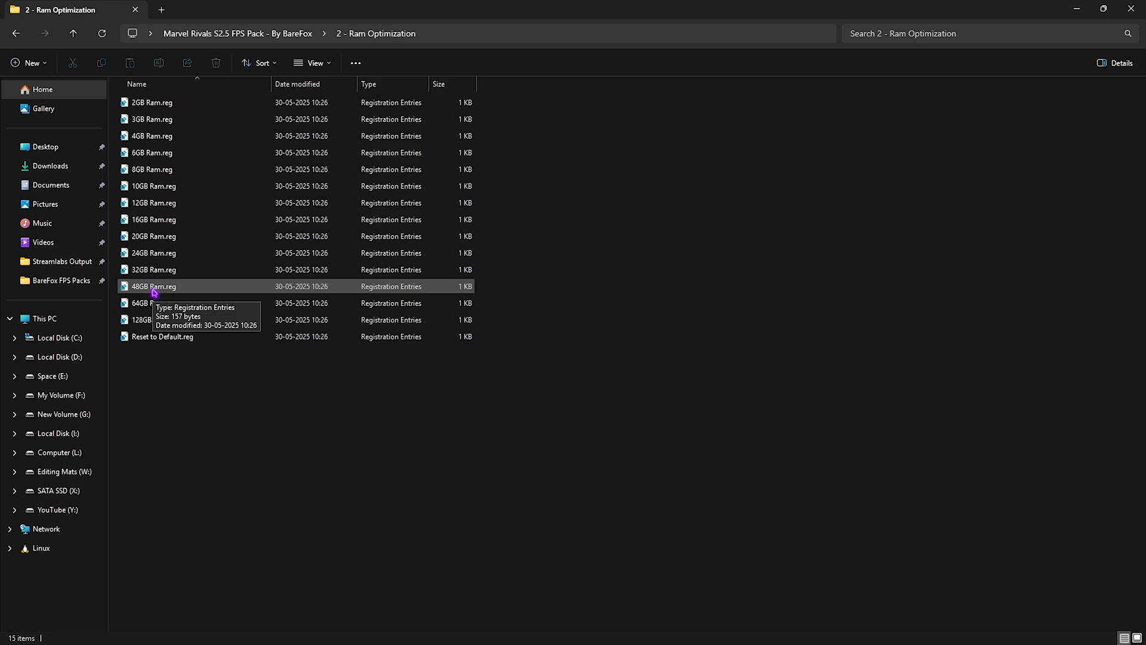
pyautogui.click(166, 271)
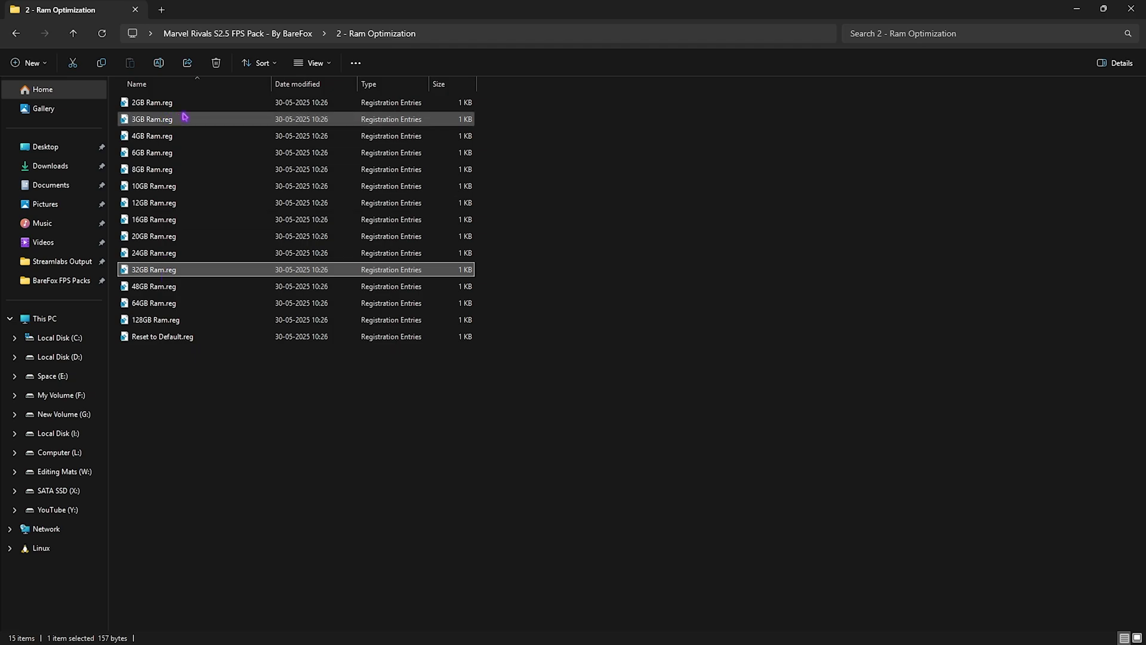
pyautogui.click(188, 336)
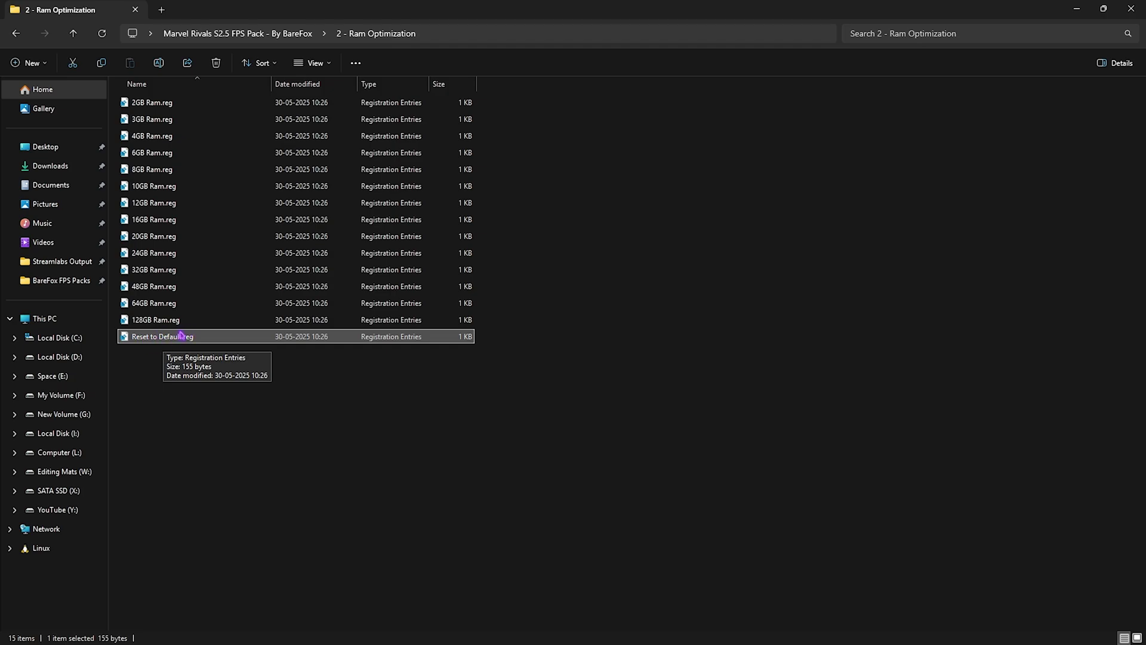
# Examine the priority registry files in the 3 - Rivals Priority folder and return to the pack's main folder
pyautogui.hotkey('alt', 'Left')
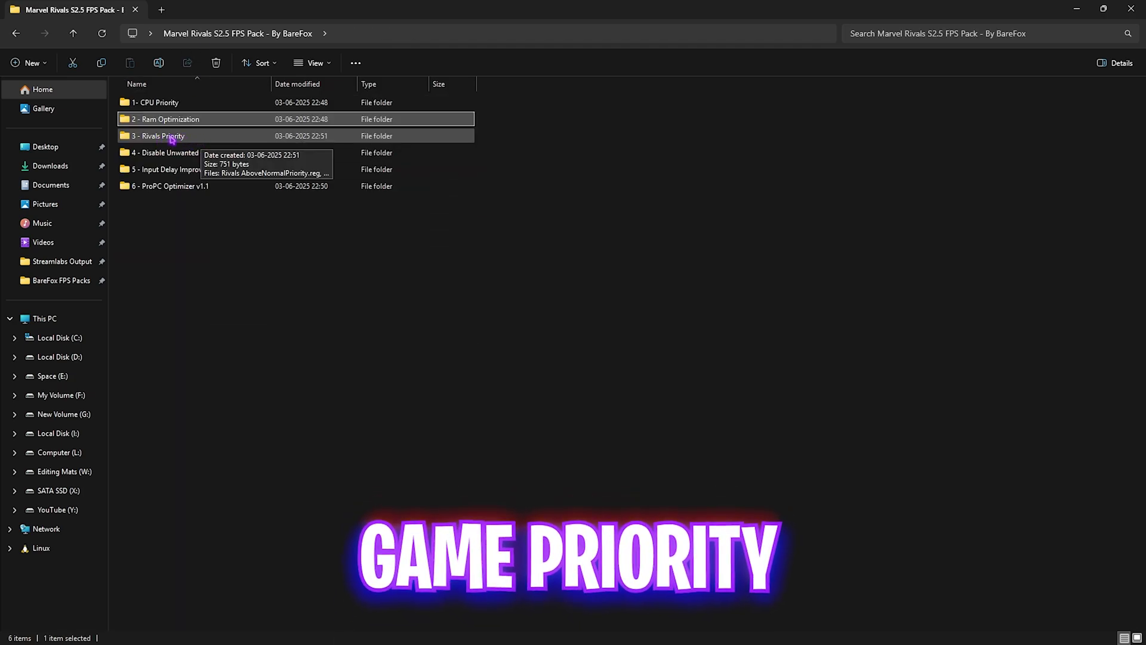
pyautogui.doubleClick(172, 138)
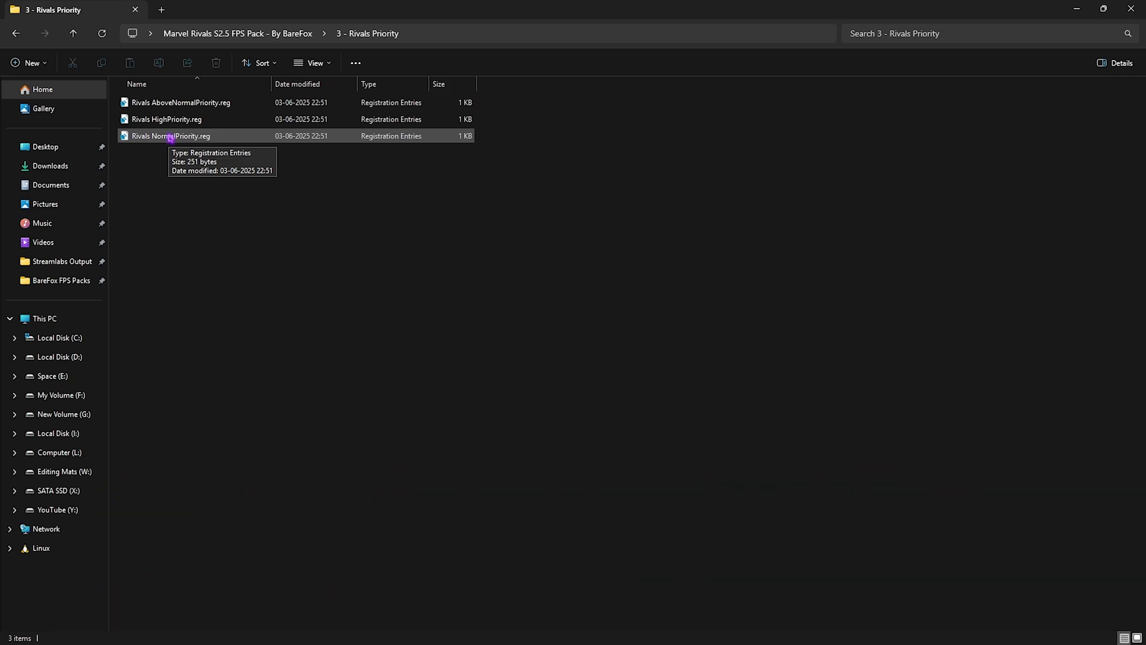
pyautogui.click(220, 33)
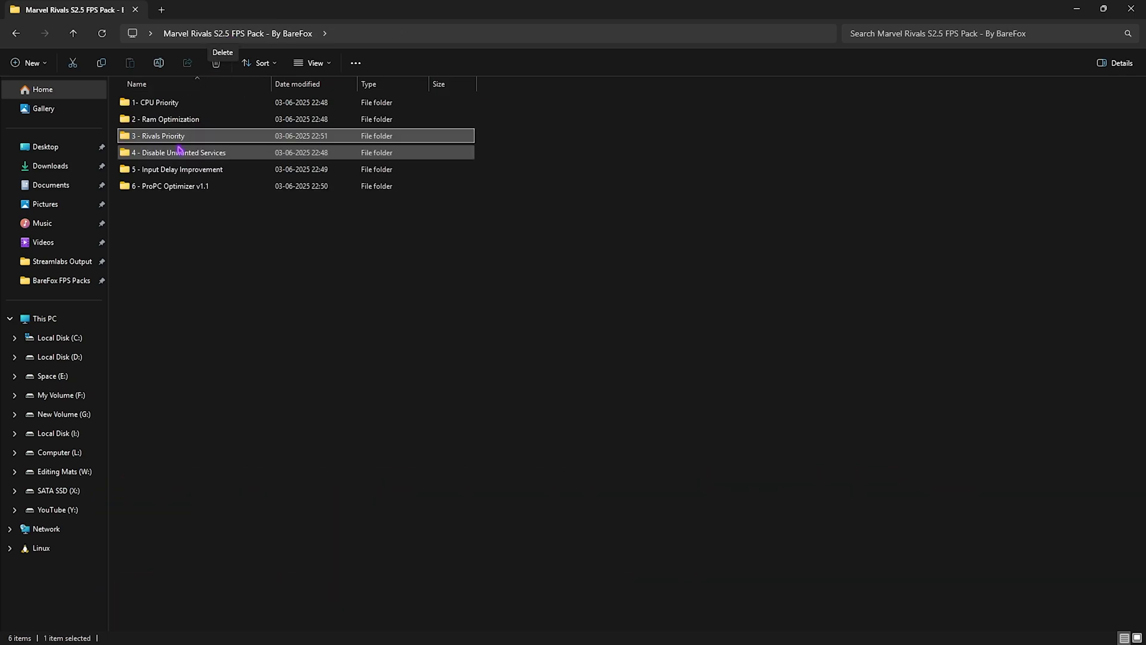
# Review the 4 - Disable Unwanted Services folder, marking the Bluetooth and Printer Services files, and check its Revert Registries subfolder
pyautogui.doubleClick(206, 153)
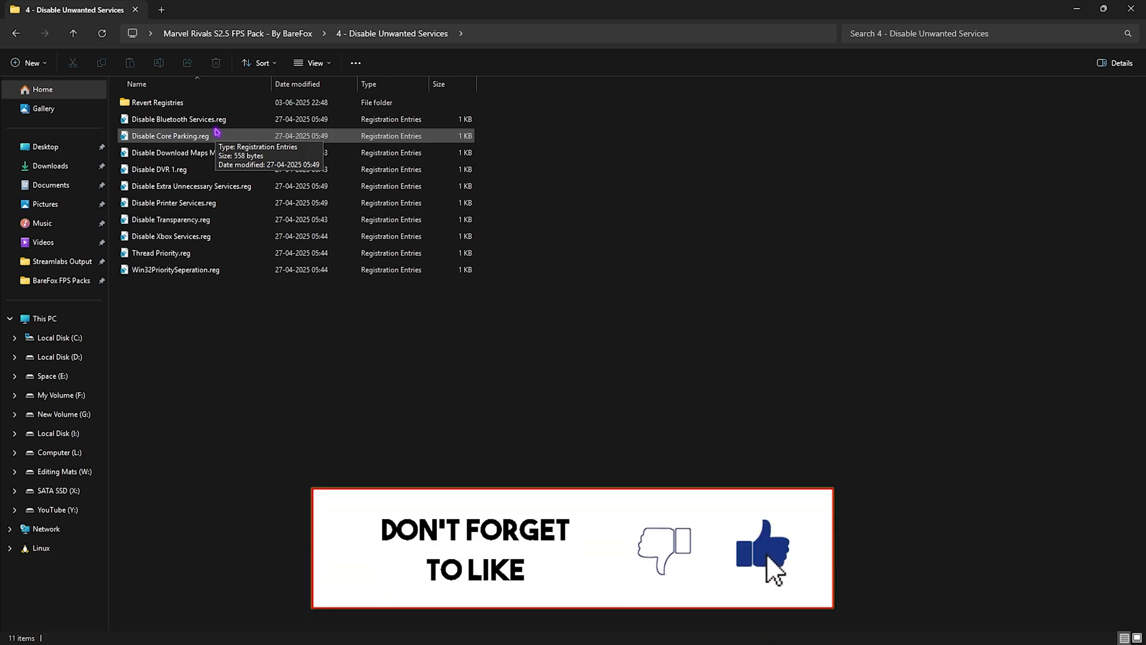
pyautogui.click(206, 120)
pyautogui.keyDown('ctrl'); pyautogui.click(189, 203); pyautogui.keyUp('ctrl')
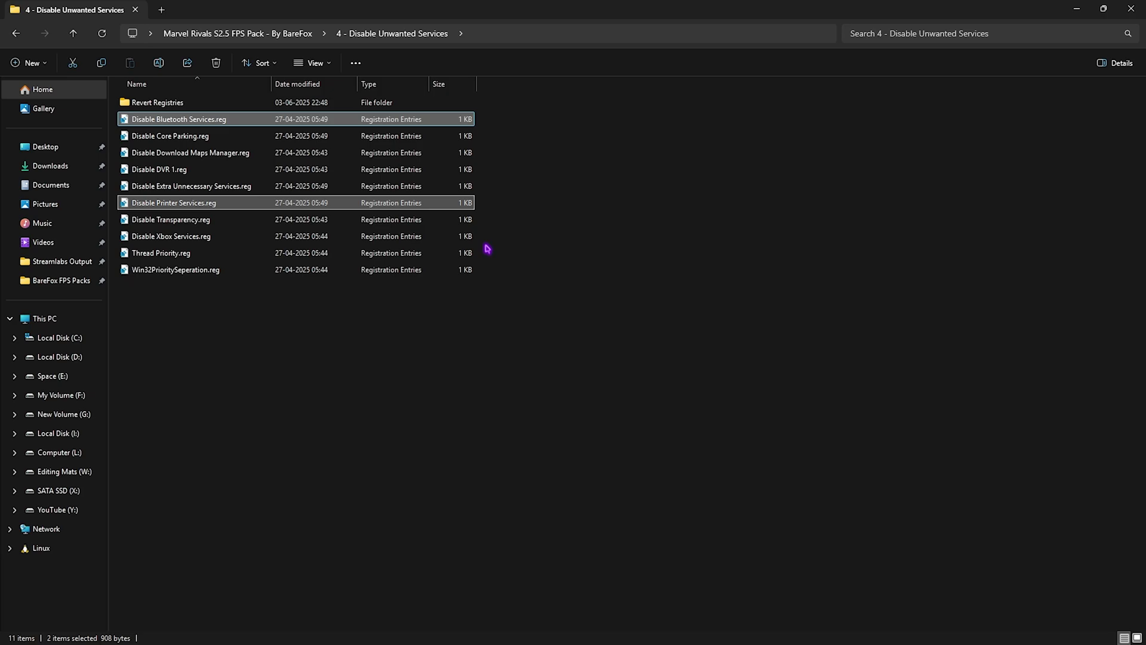
pyautogui.doubleClick(174, 105)
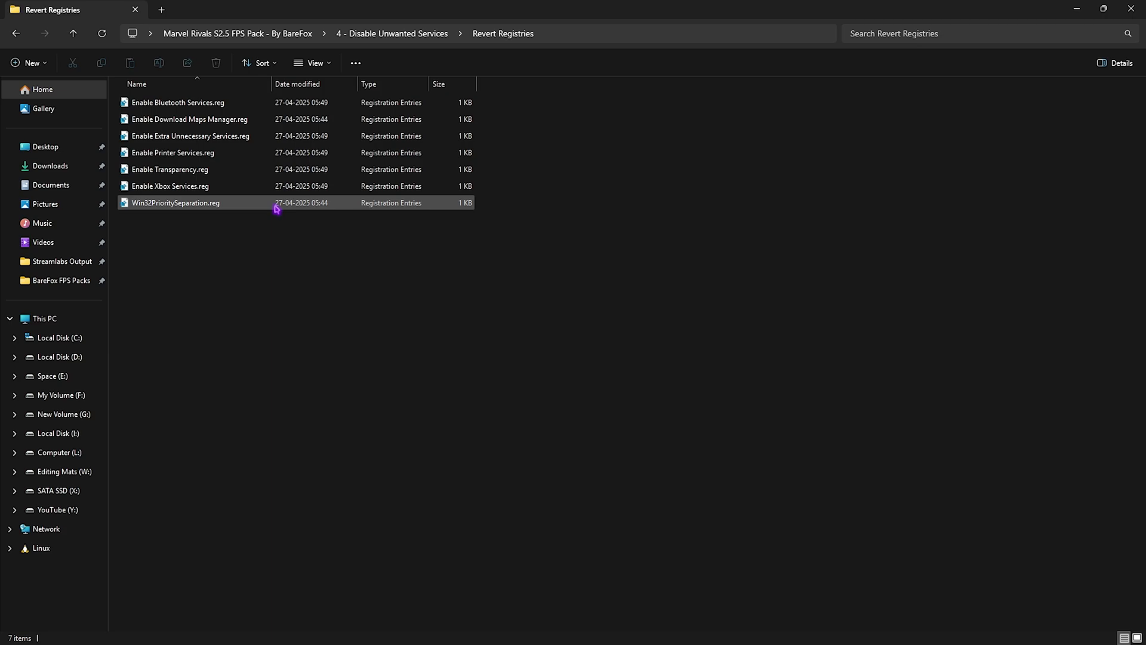
pyautogui.click(272, 34)
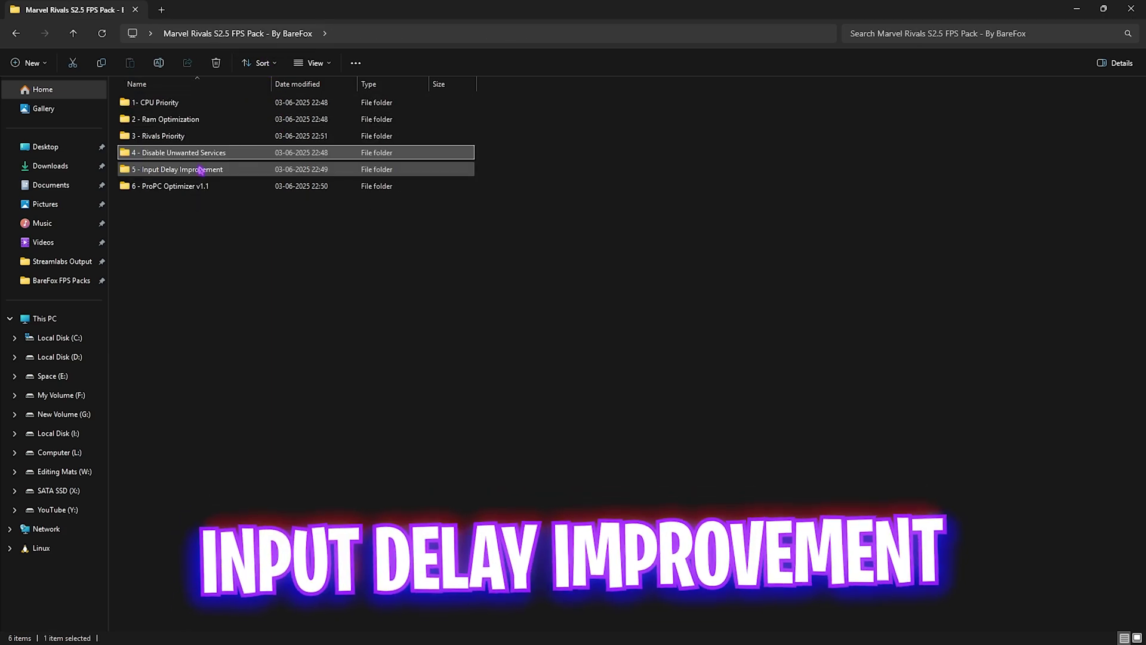
# Open the 5 - Input Delay Improvement folder and examine the keyboard buffer files in Keyboard Latency Fix
pyautogui.doubleClick(201, 170)
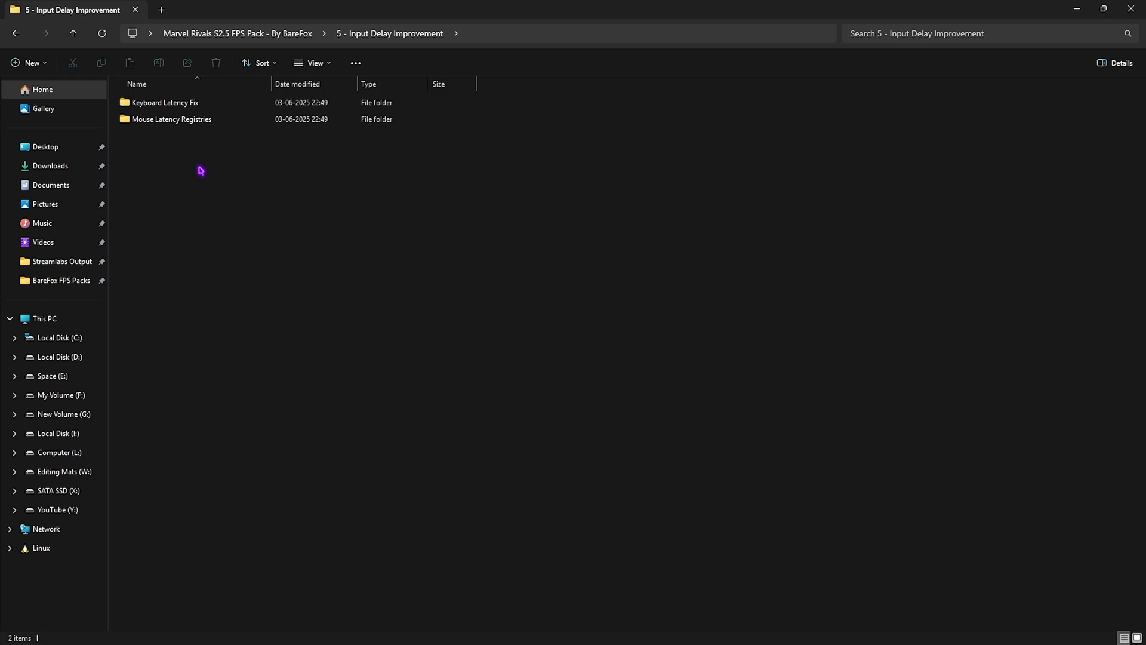
pyautogui.moveTo(198, 154); pyautogui.dragTo(186, 98)
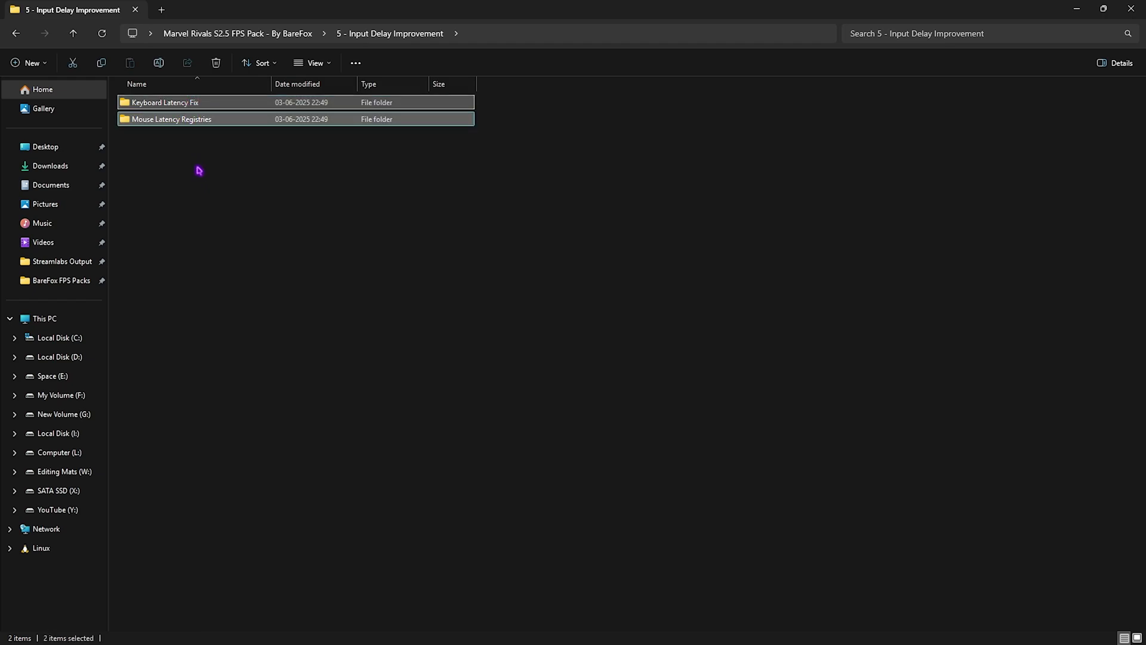
pyautogui.click(199, 171)
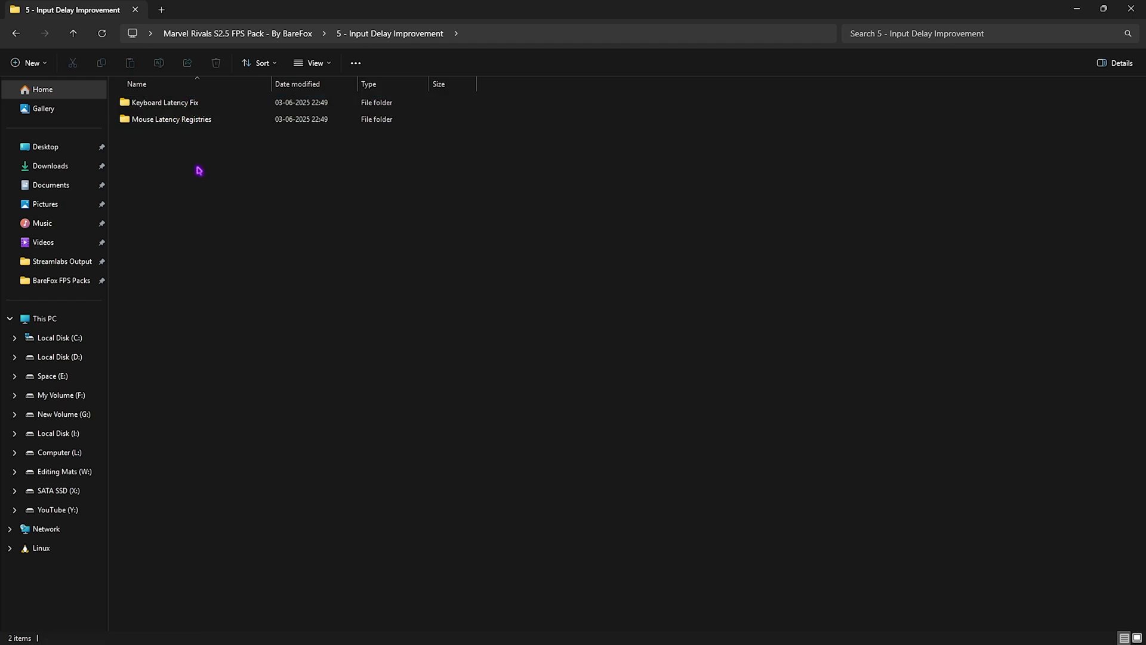
pyautogui.doubleClick(187, 103)
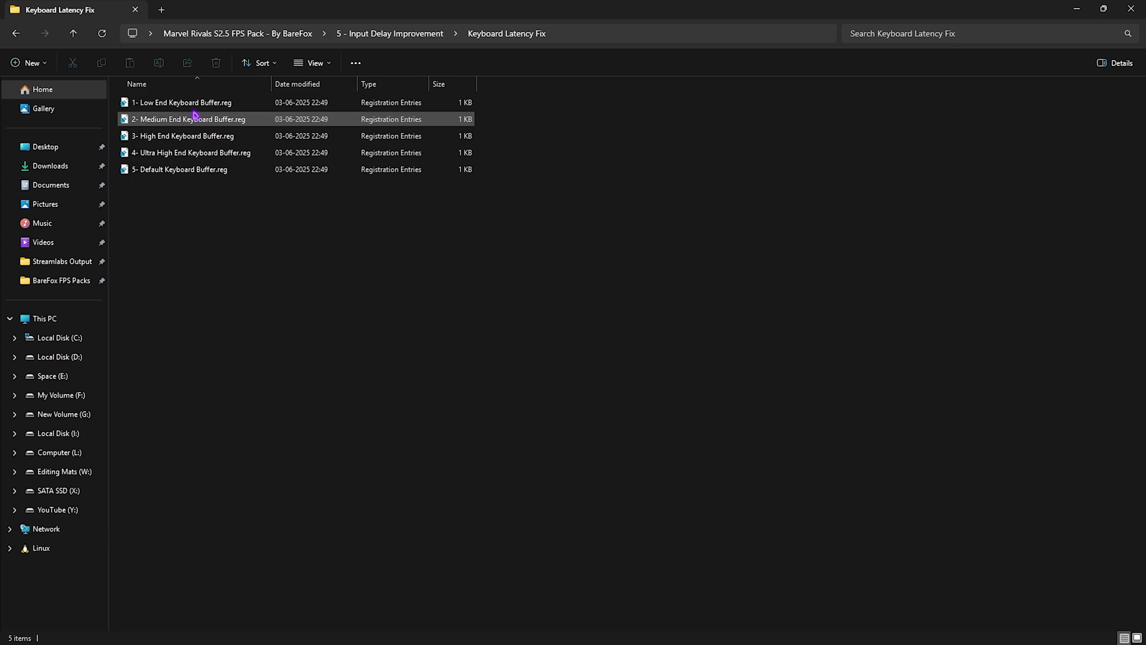
# Open the Mouse Latency Registries folder and examine the contents of Fix Mouse Curve.reg in Notepad
pyautogui.click(366, 34)
pyautogui.doubleClick(165, 122)
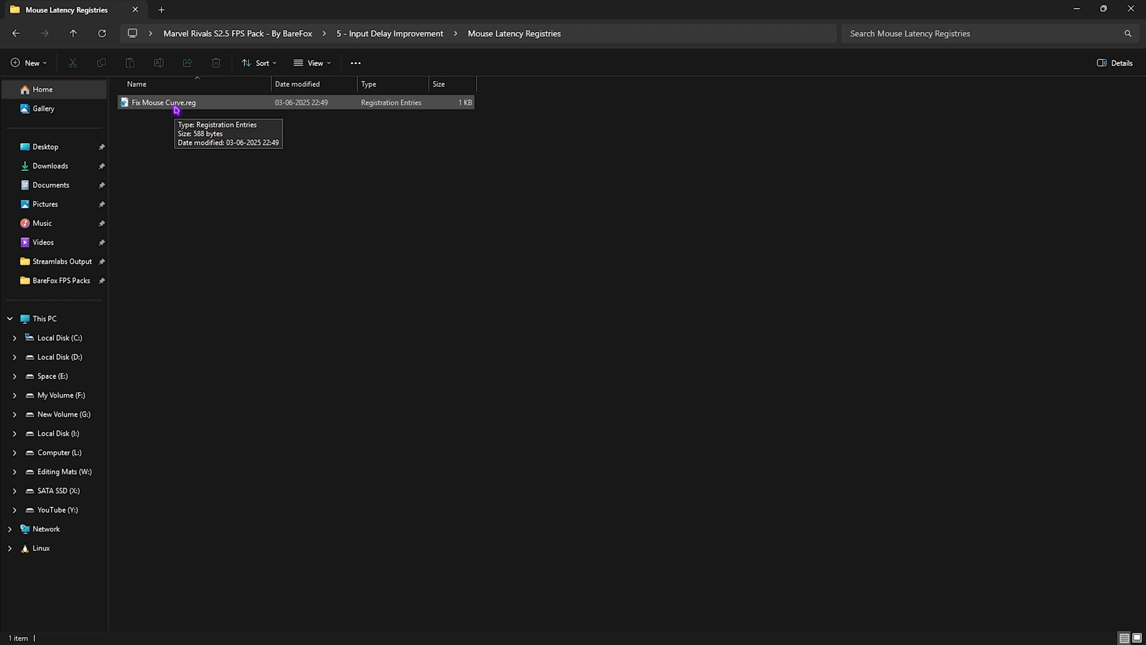
pyautogui.click(174, 107)
pyautogui.rightClick(176, 109)
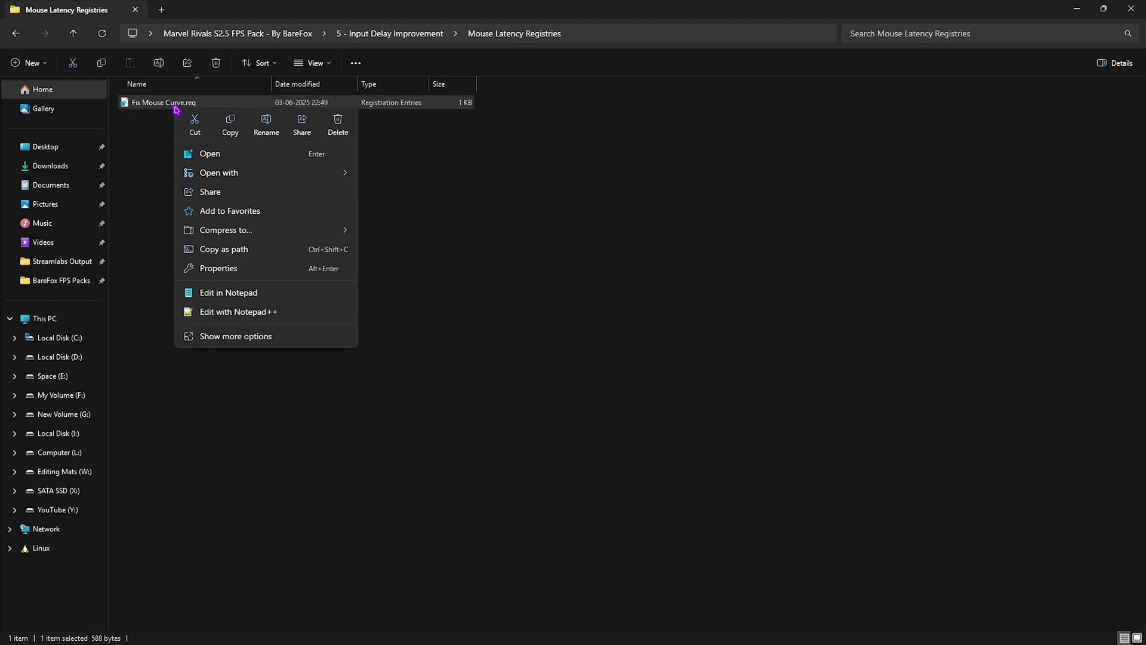
pyautogui.click(227, 296)
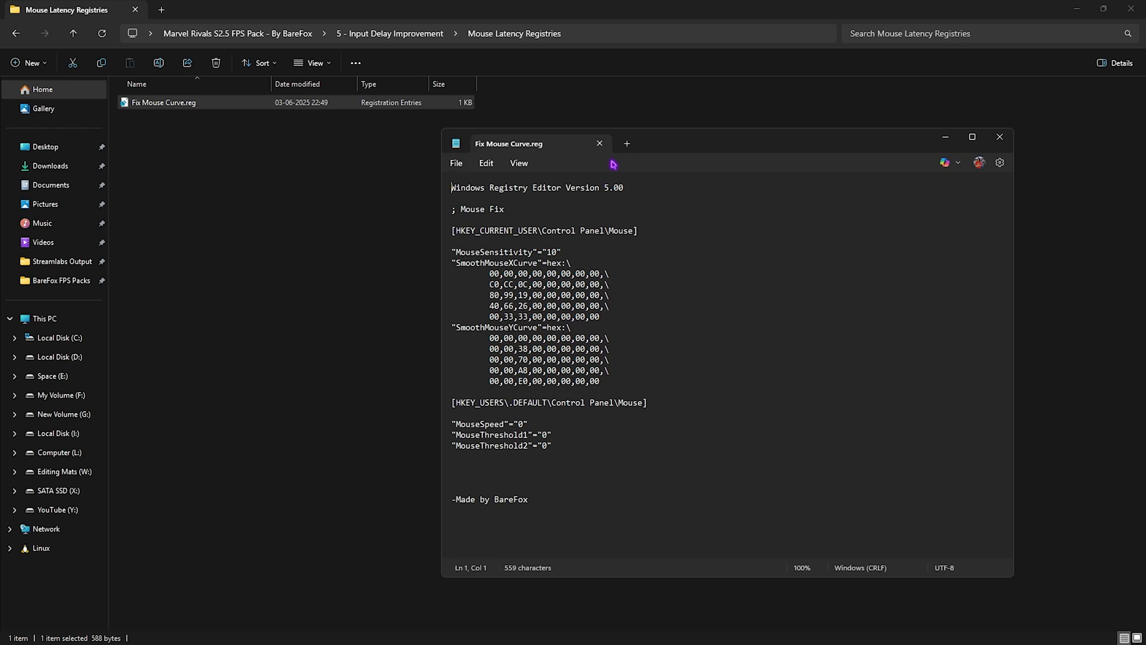
pyautogui.click(599, 144)
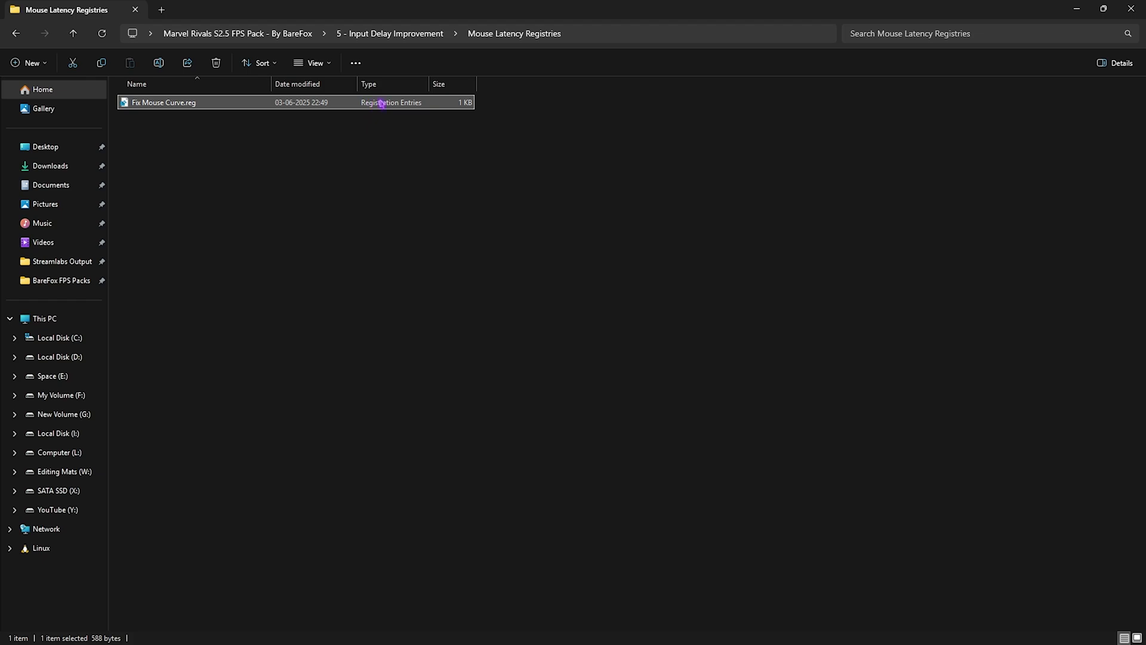
# Run ProPC Optimizer v1.1.exe as administrator from the 6 - ProPC Optimizer v1.1 folder and continue through all its prompts, including the restore point
pyautogui.click(237, 33)
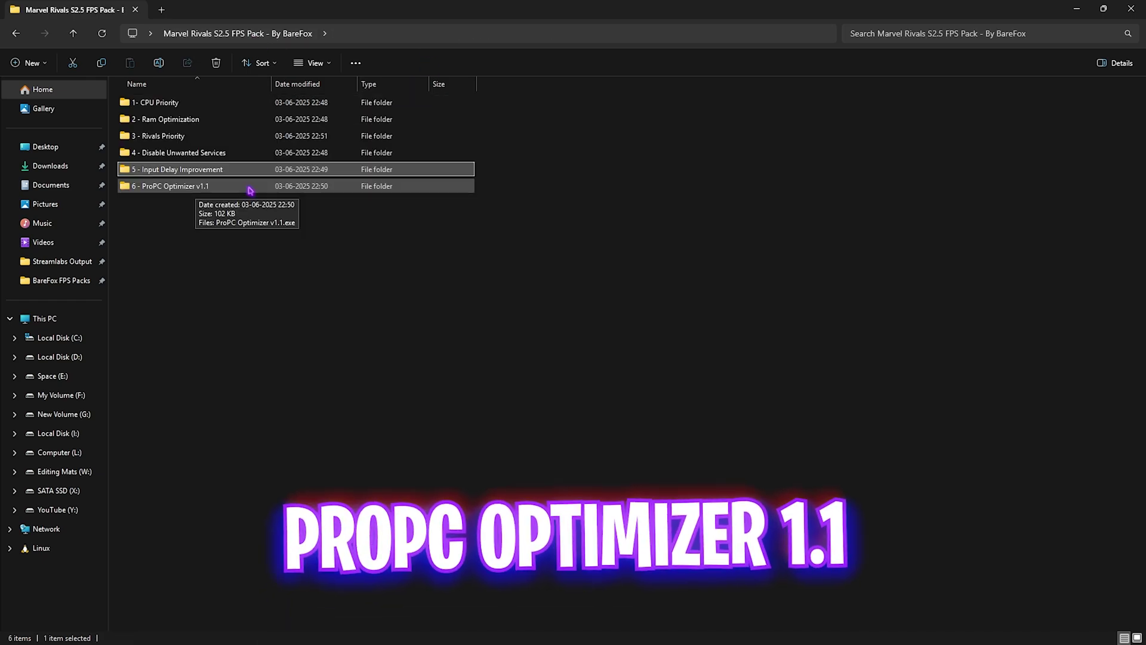
pyautogui.doubleClick(200, 190)
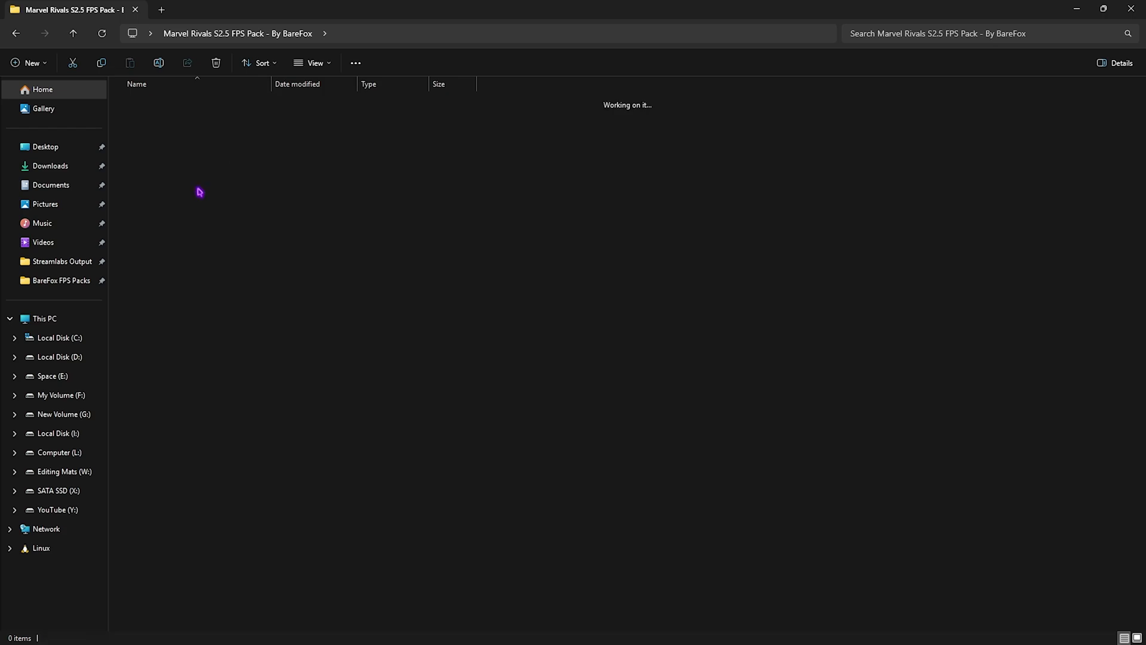
pyautogui.click(157, 108)
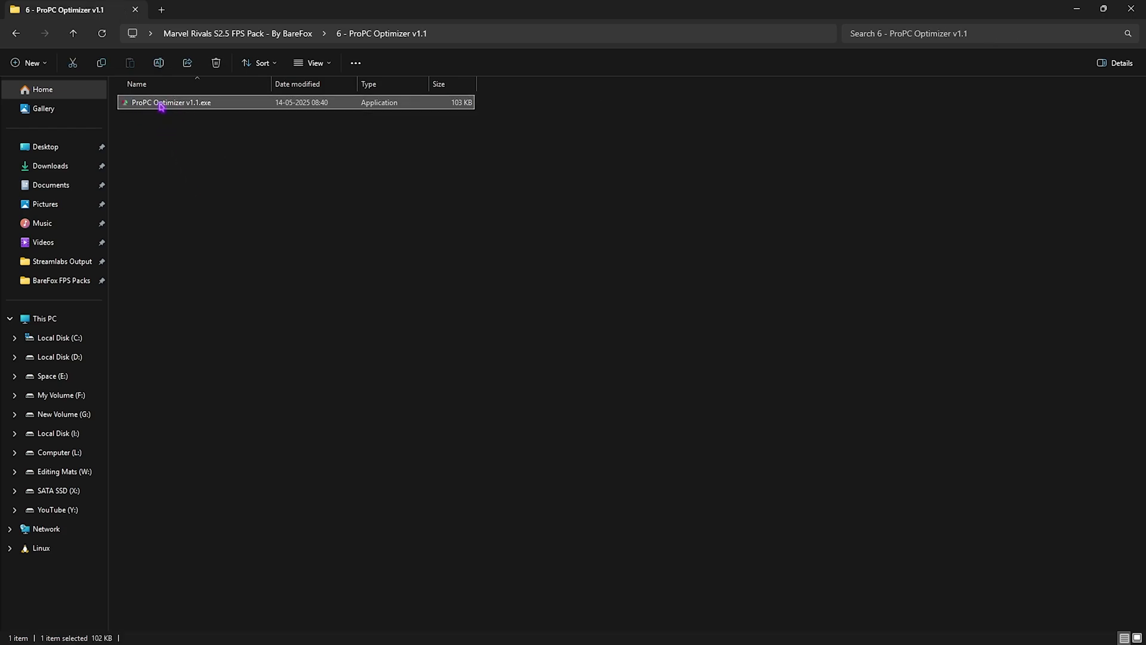
pyautogui.rightClick(215, 110)
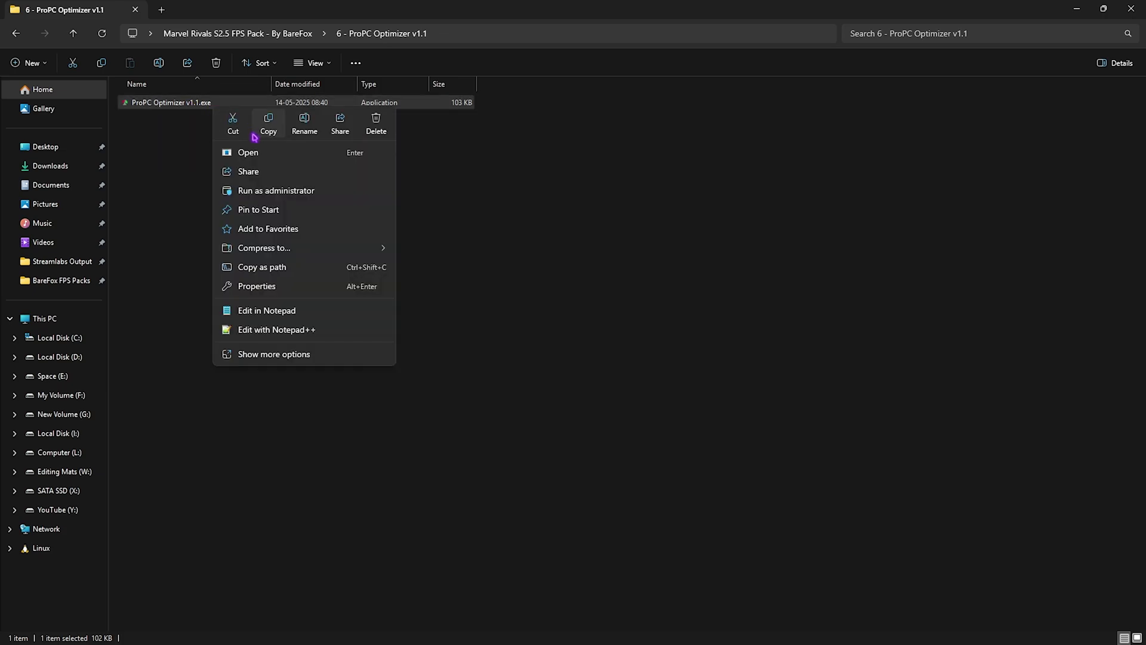
pyautogui.click(259, 192)
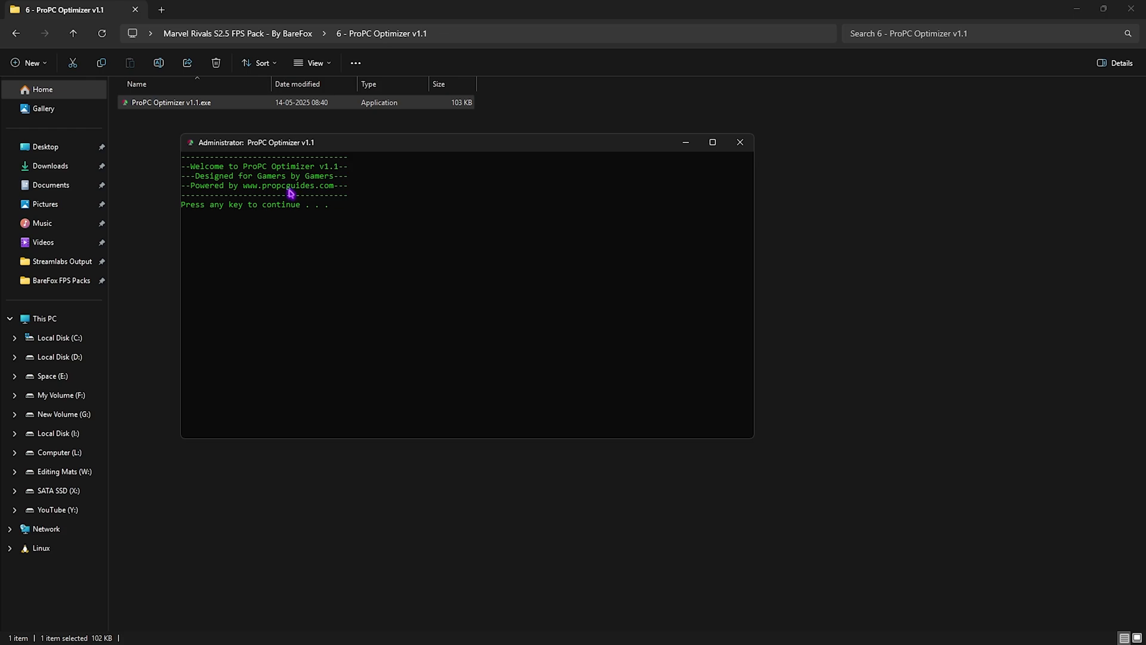
pyautogui.press('Return')
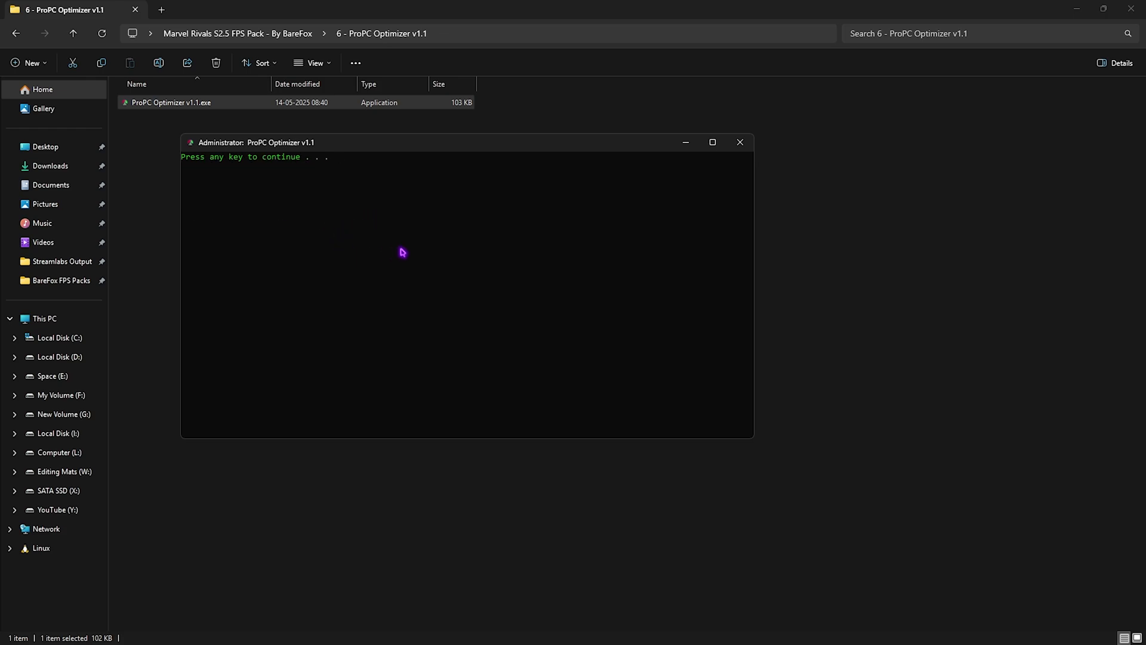
pyautogui.press('Return')
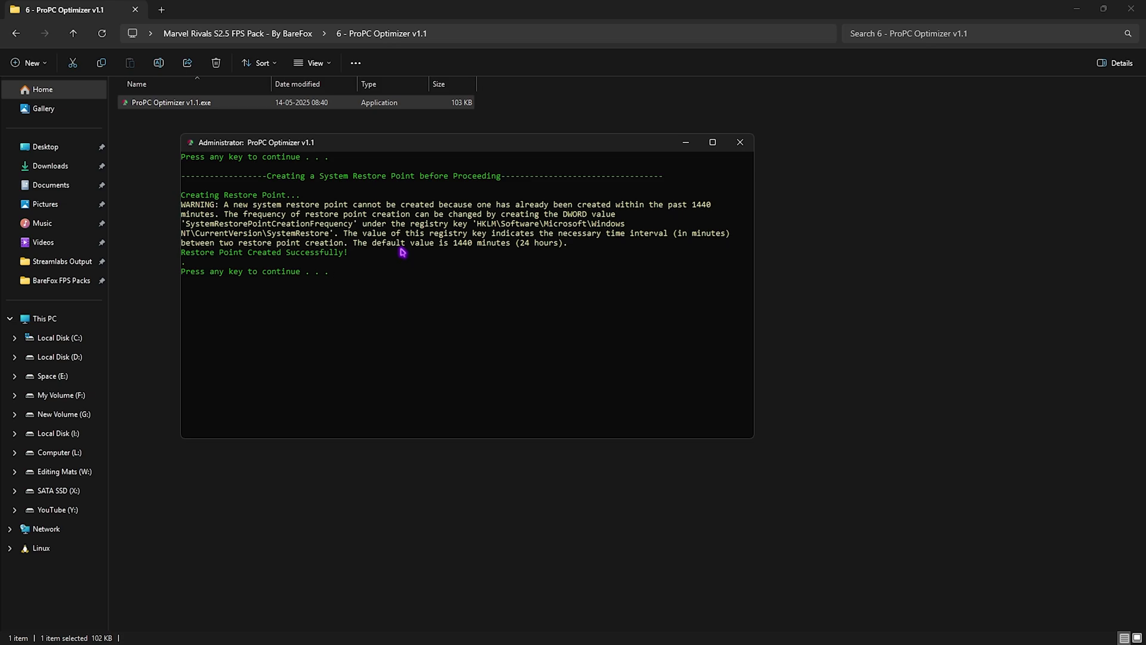
pyautogui.press('Return')
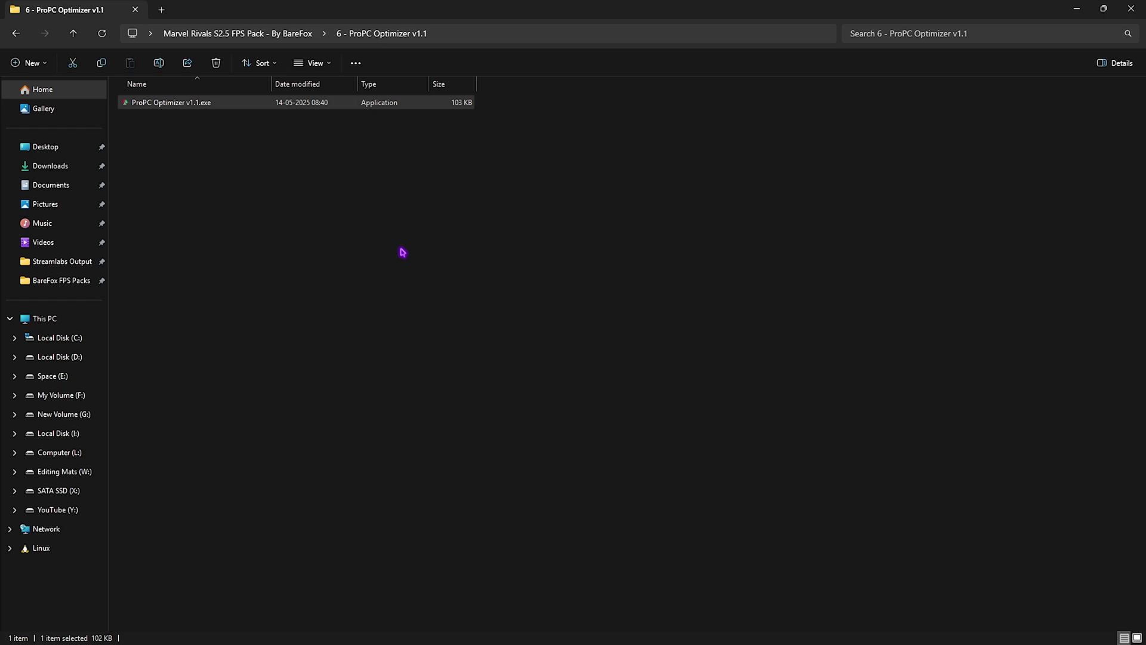
# Activate the ProPC MAX Performance power plan in Control Panel's Power Options and close the open windows
pyautogui.press('super')
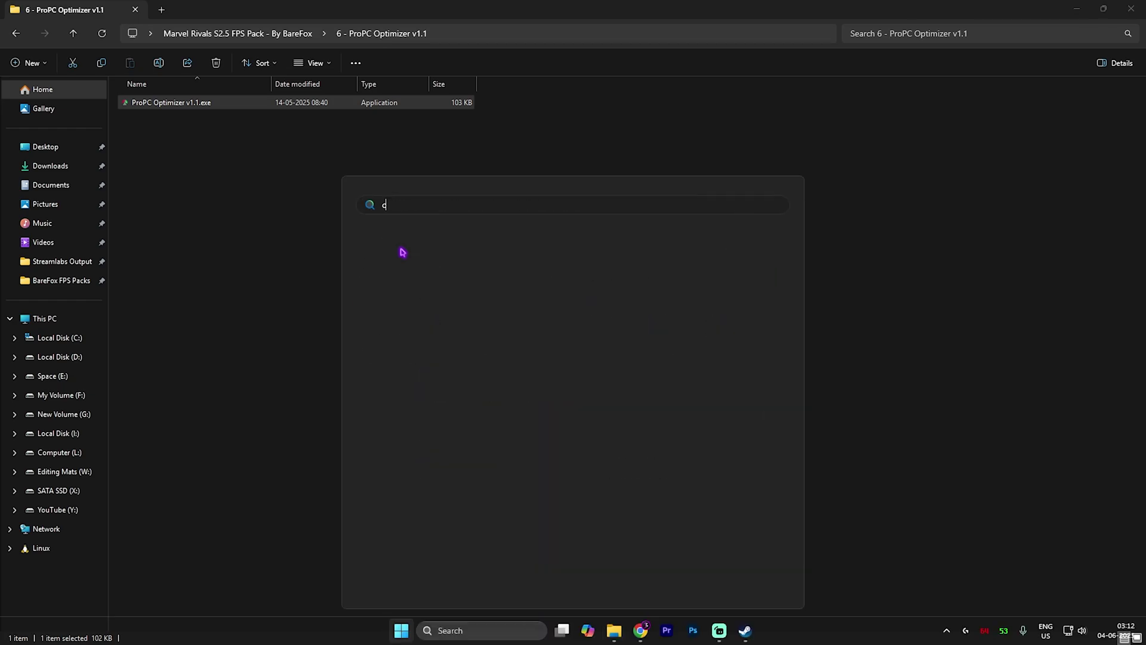
pyautogui.write('con')
pyautogui.press('Return')
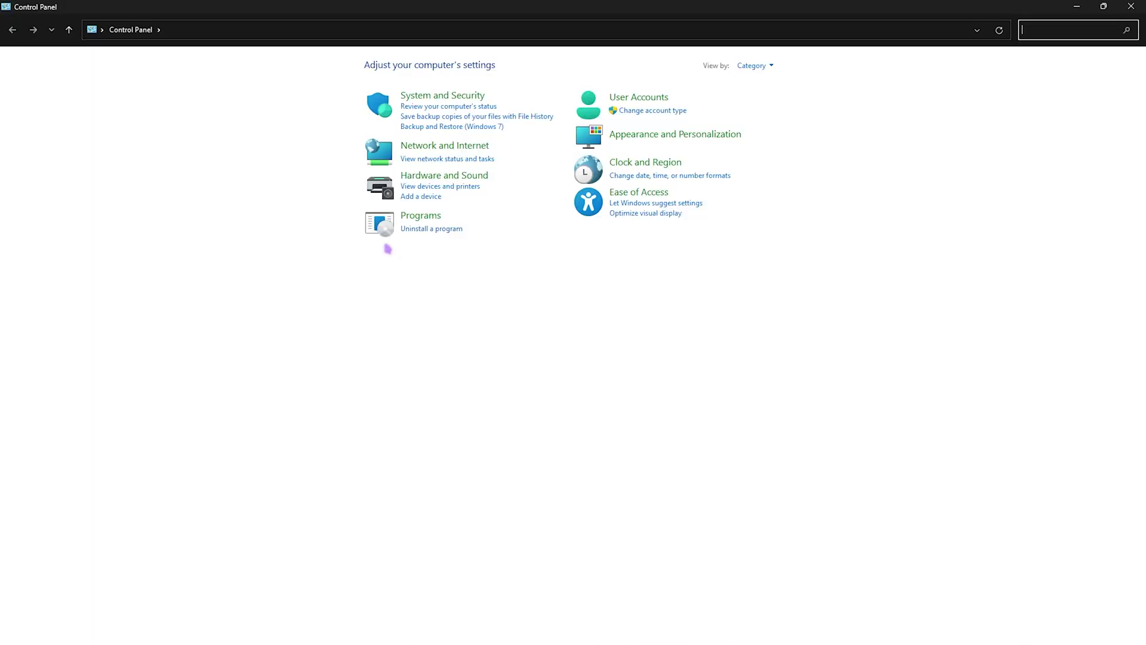
pyautogui.write('Power')
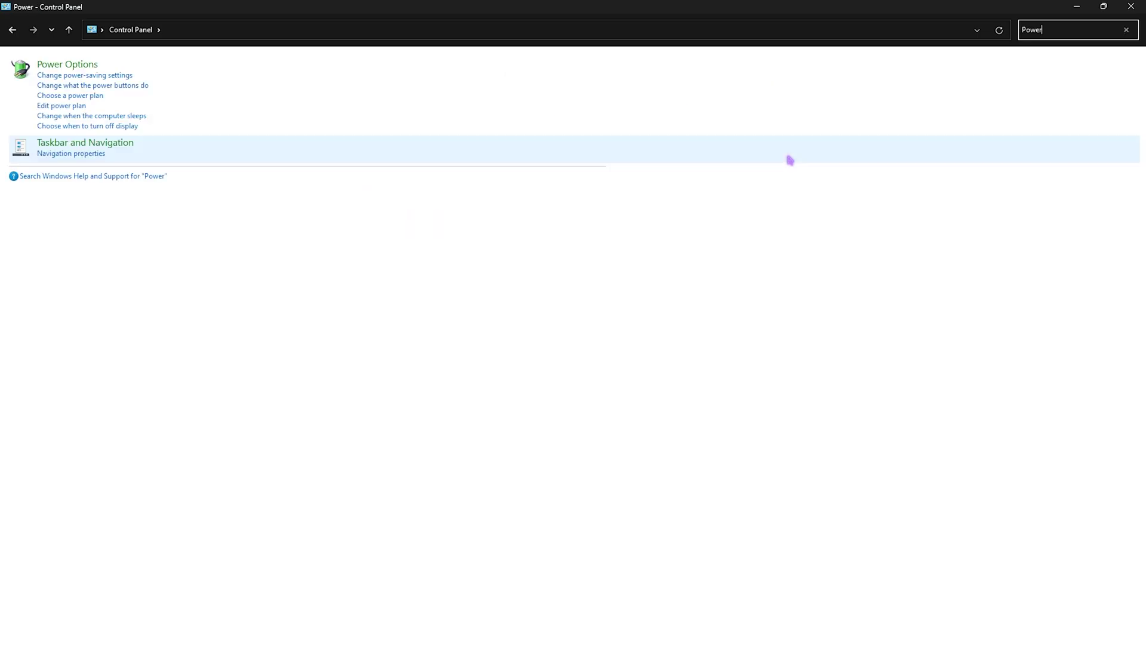
pyautogui.click(169, 118)
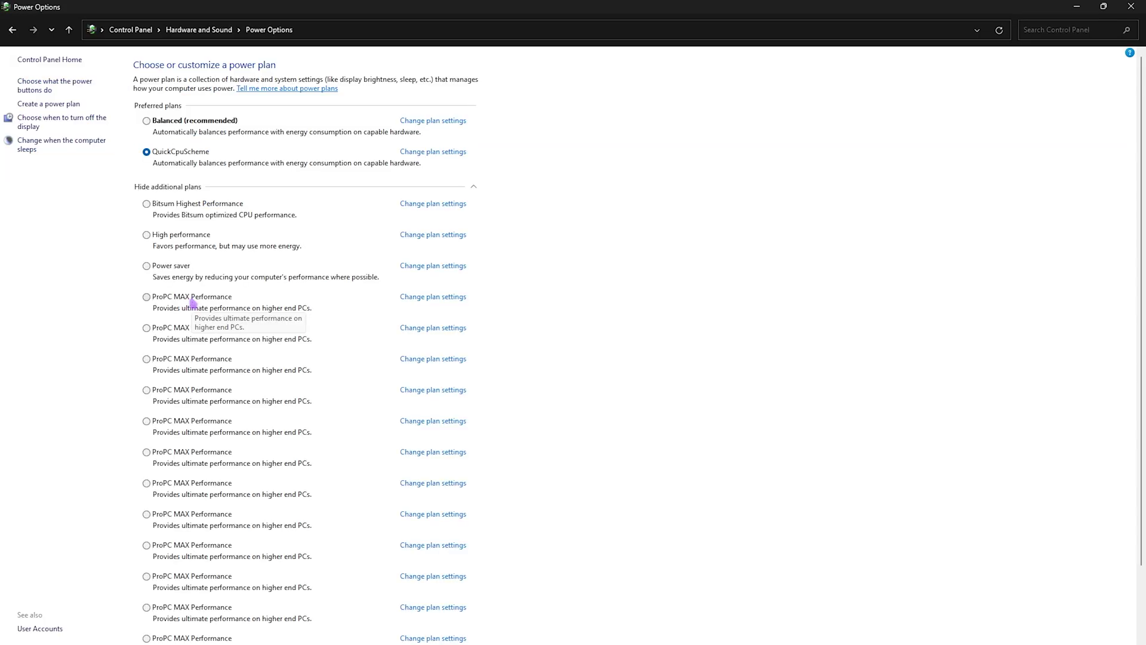
pyautogui.scroll(-3, 194, 301)
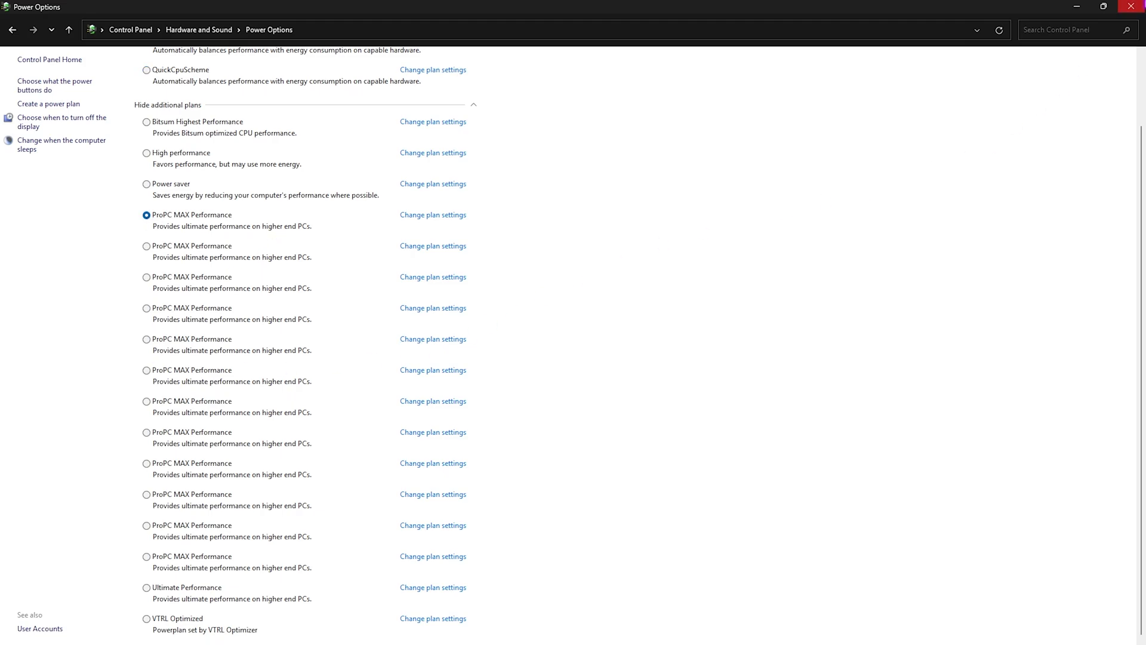
pyautogui.click(1131, 6)
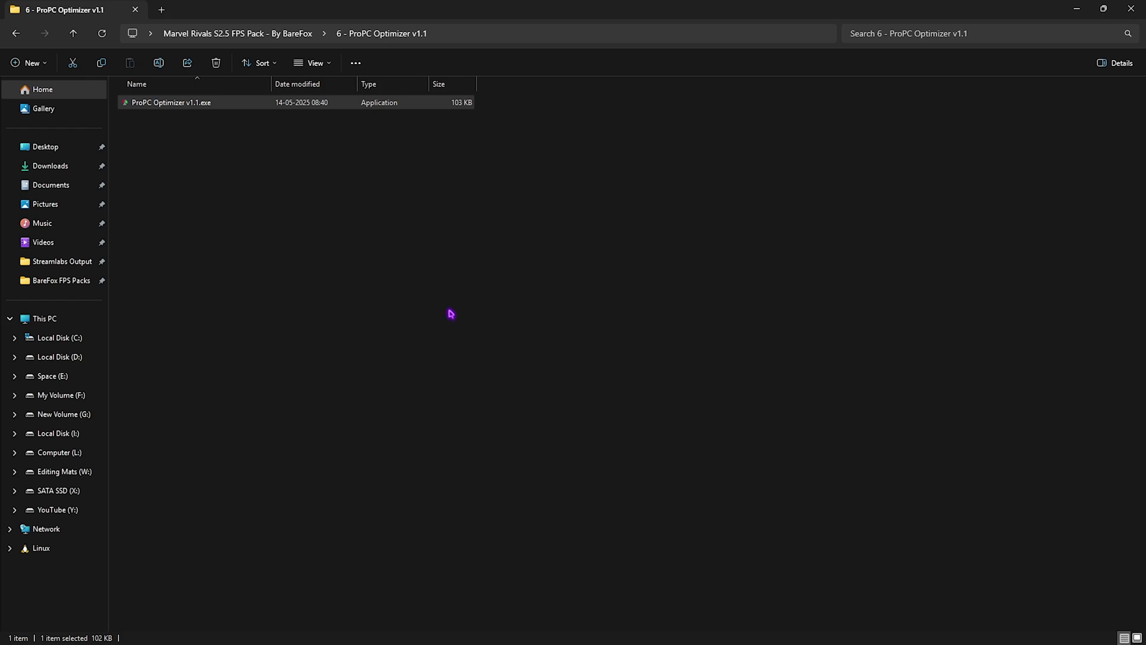
pyautogui.click(1131, 8)
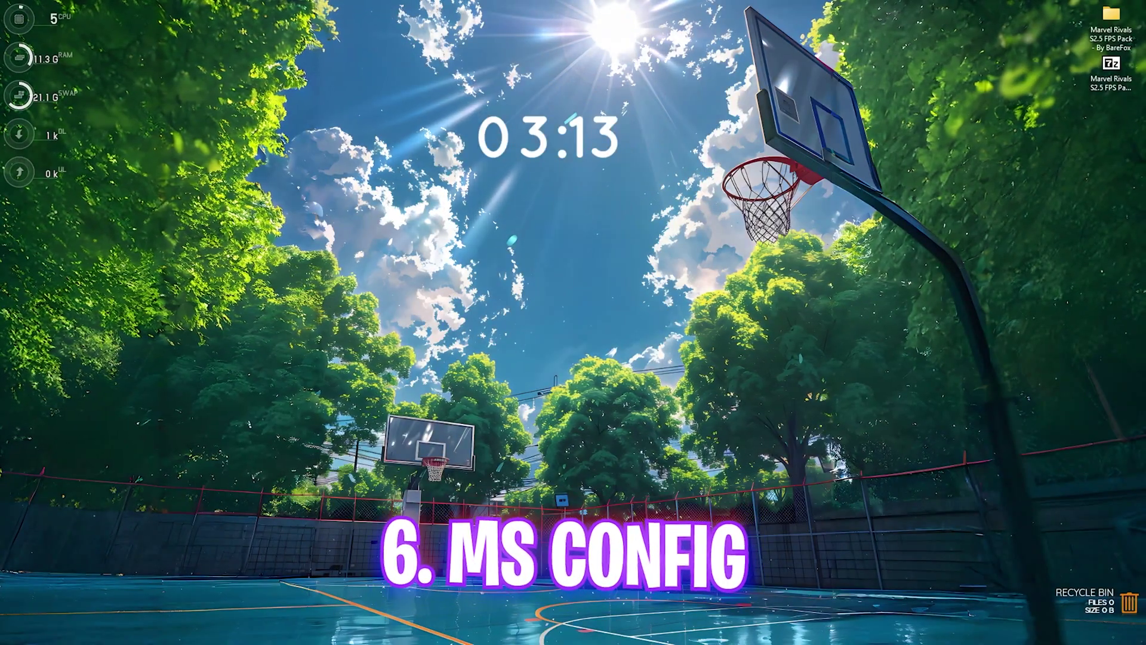
# Launch msconfig and apply 32 as the number of processors in the advanced boot options
pyautogui.press('super+r')
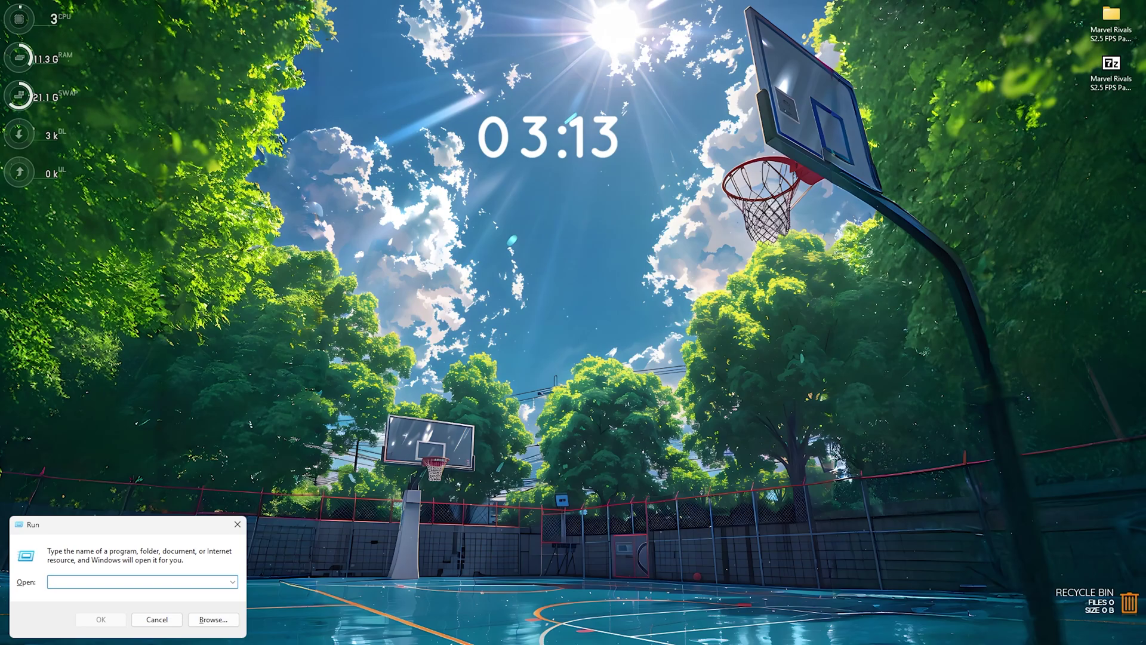
pyautogui.write('msconfig')
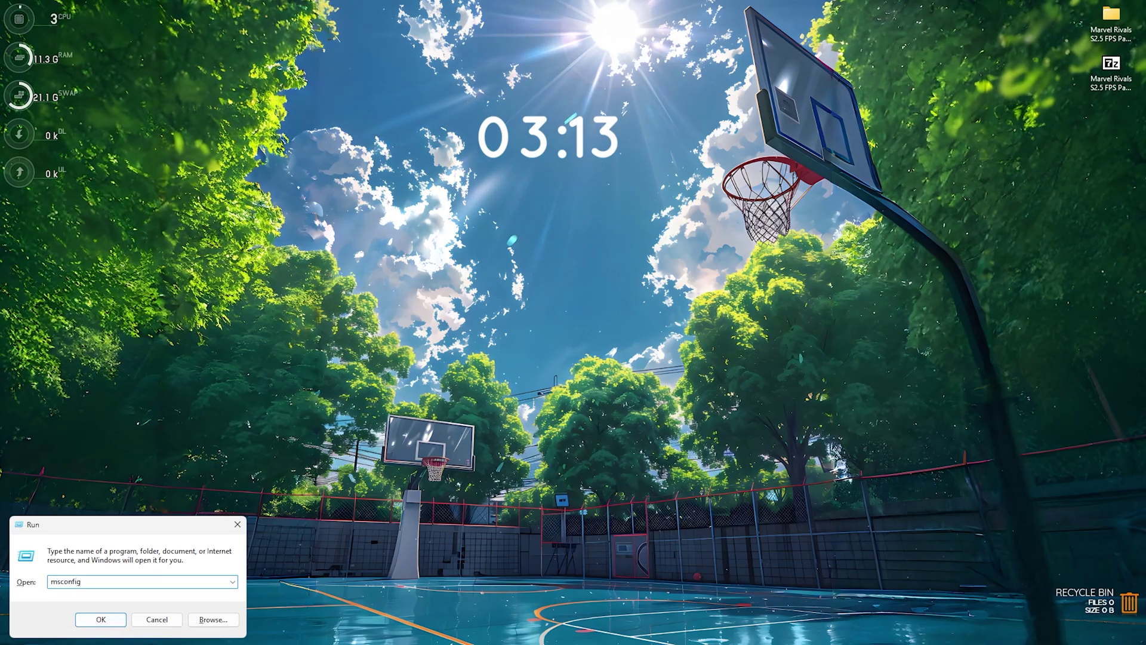
pyautogui.press('Return')
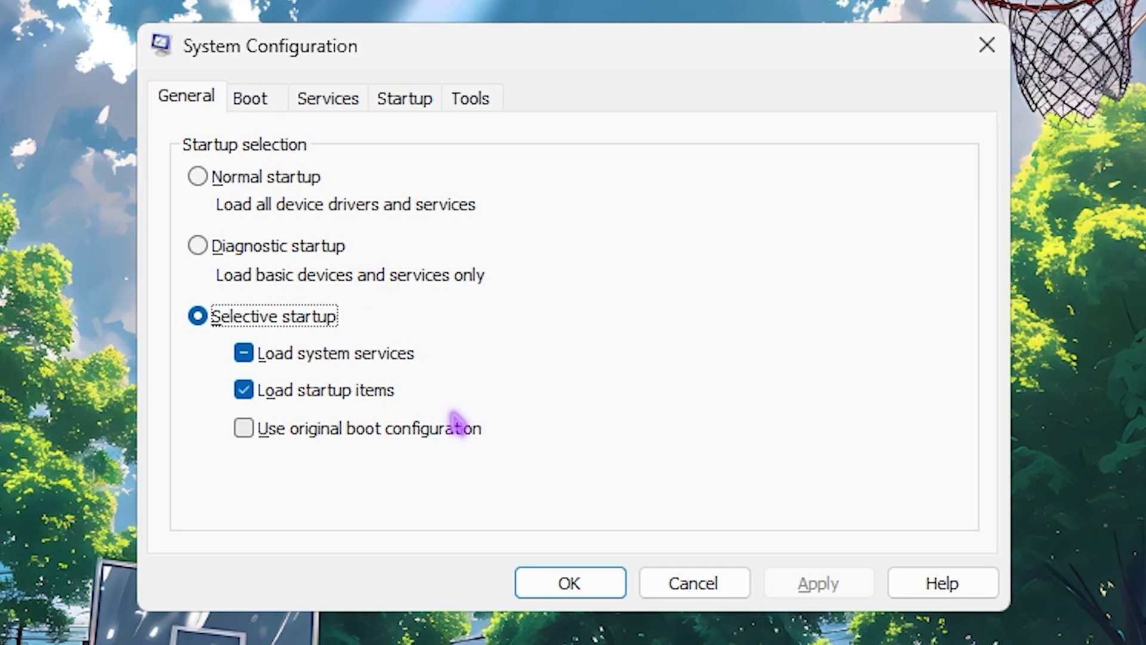
pyautogui.click(250, 99)
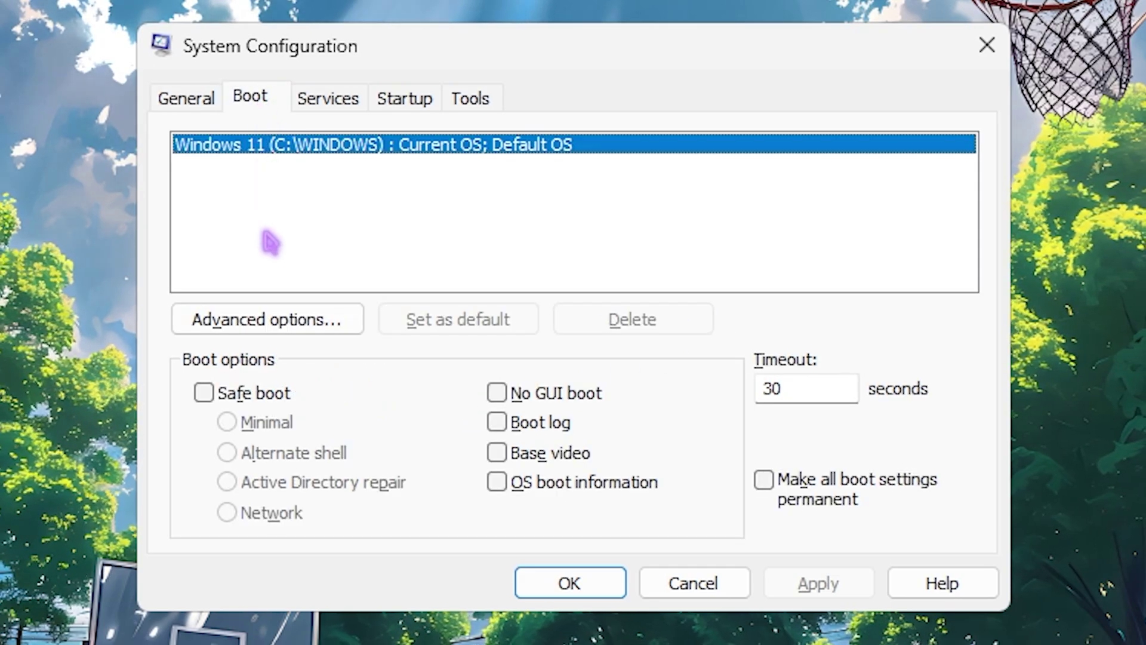
pyautogui.click(270, 326)
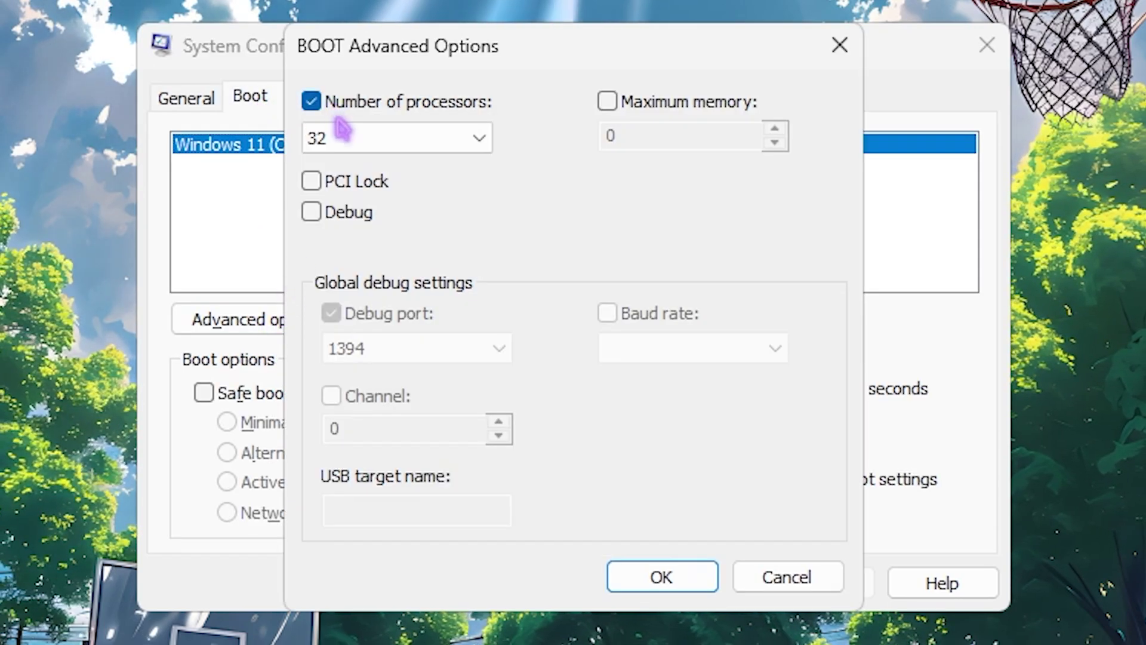
pyautogui.click(376, 140)
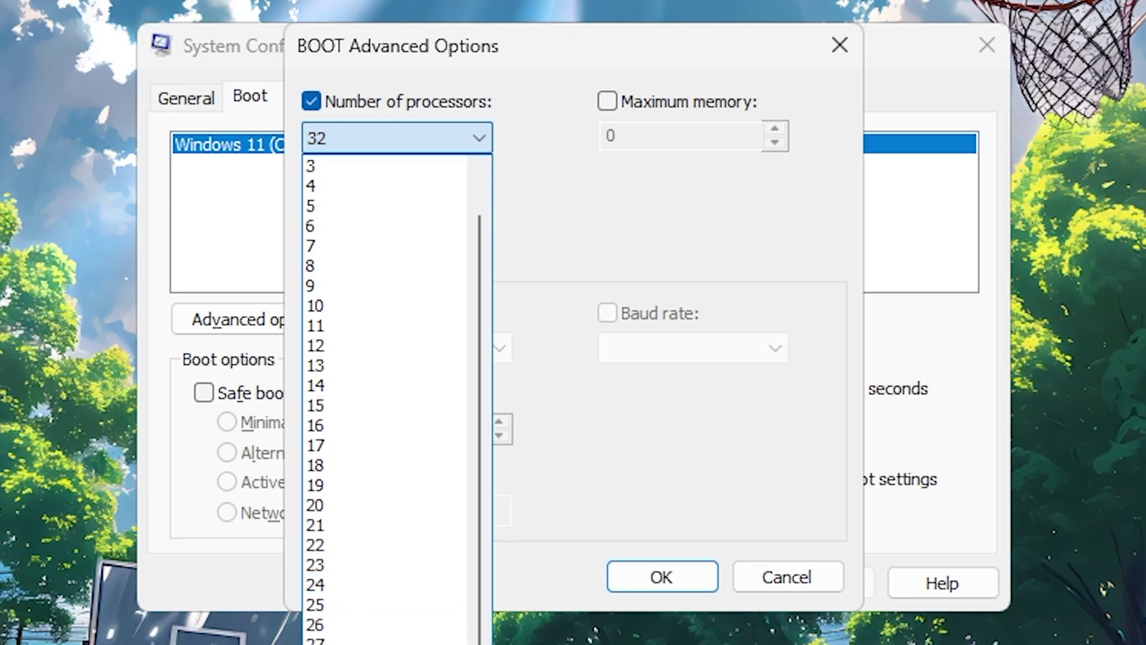
pyautogui.press('Escape')
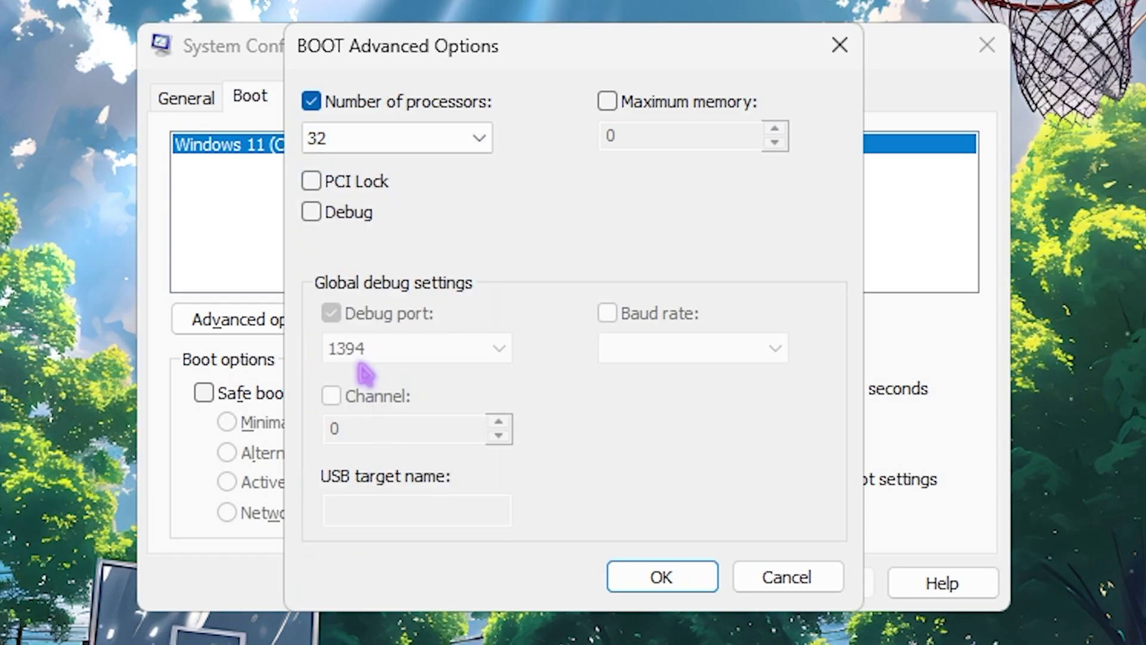
pyautogui.click(669, 578)
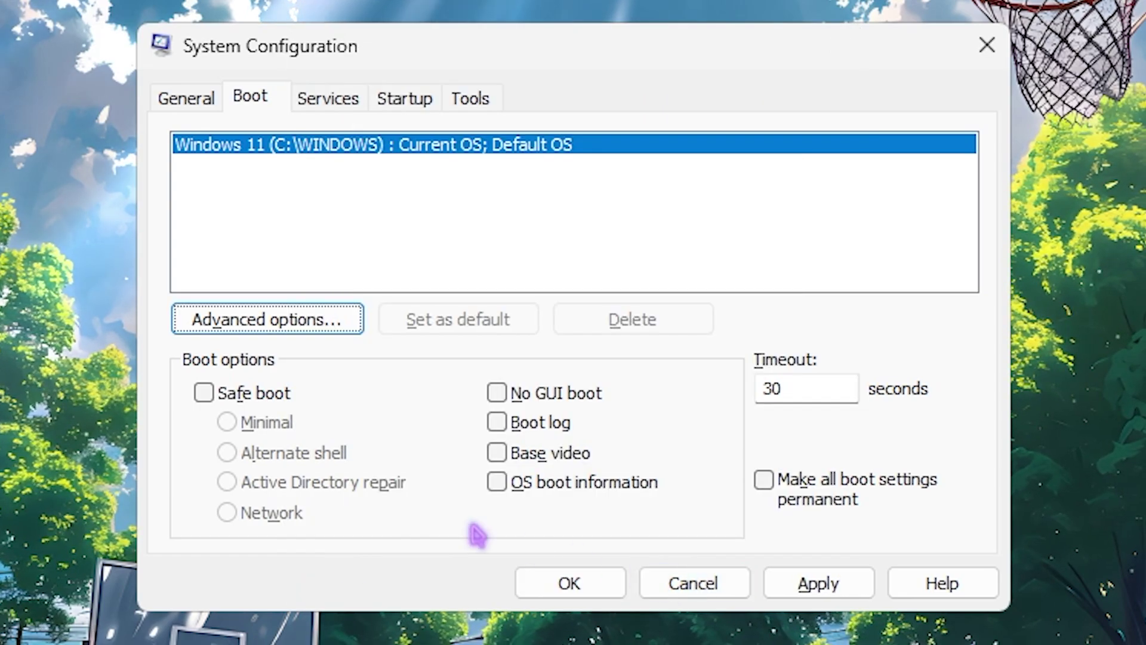
pyautogui.click(803, 583)
# Hide all Microsoft services in System Configuration, review the remaining third-party services for unneeded ones, and confirm the dialog
pyautogui.click(327, 98)
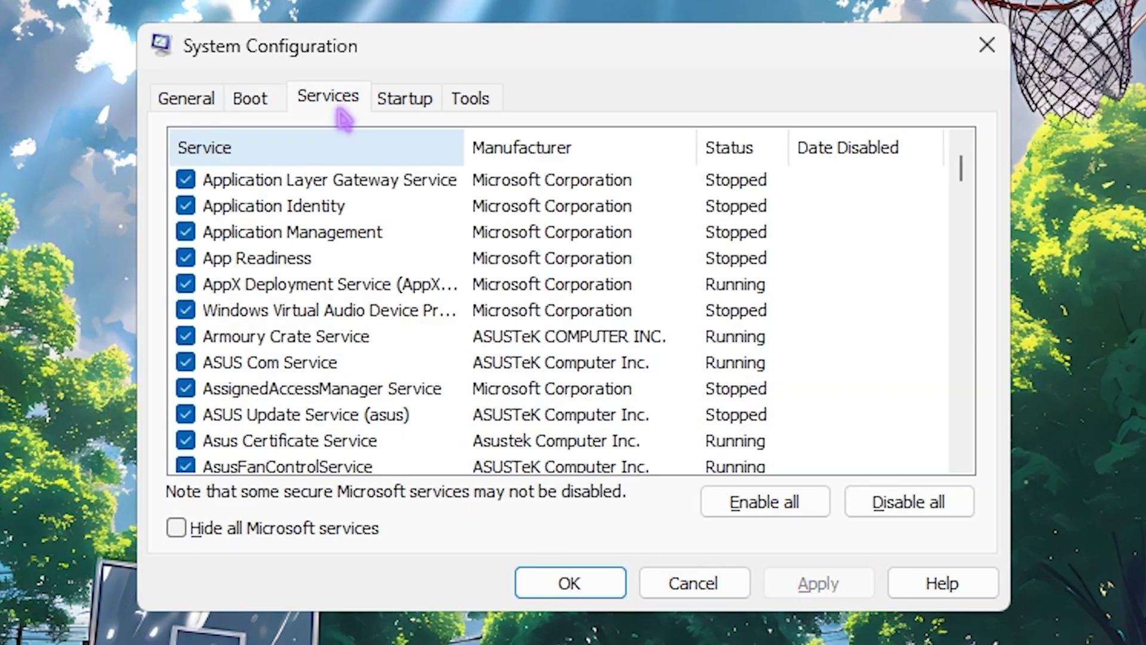
pyautogui.click(225, 529)
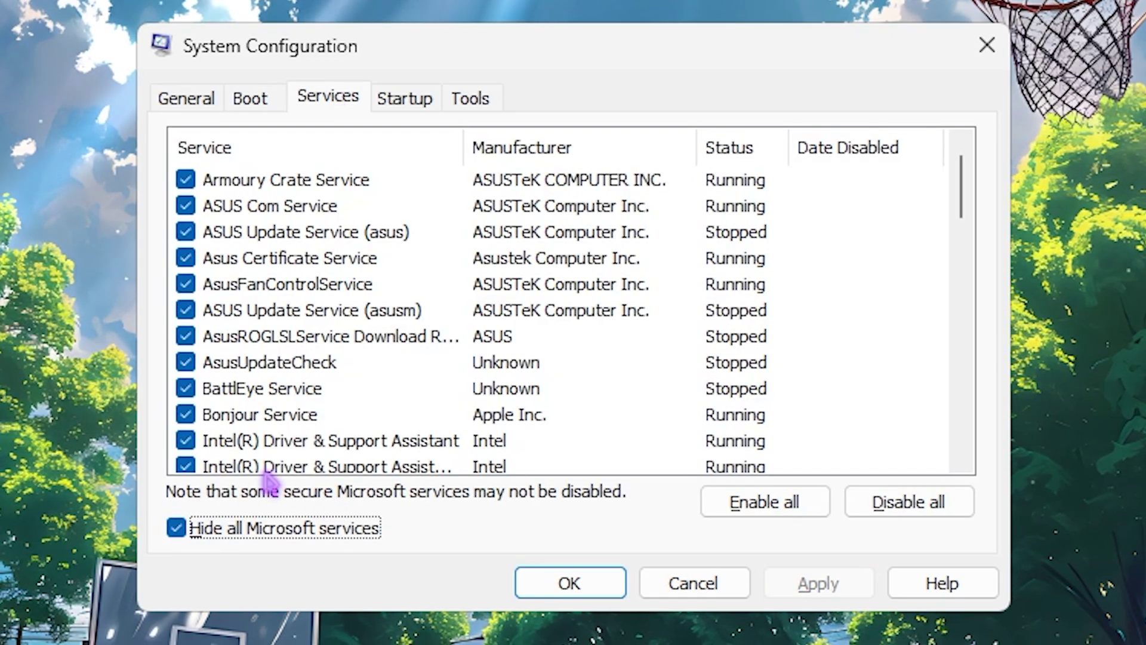
pyautogui.scroll(-2, 269, 311)
pyautogui.scroll(-10, 270, 311)
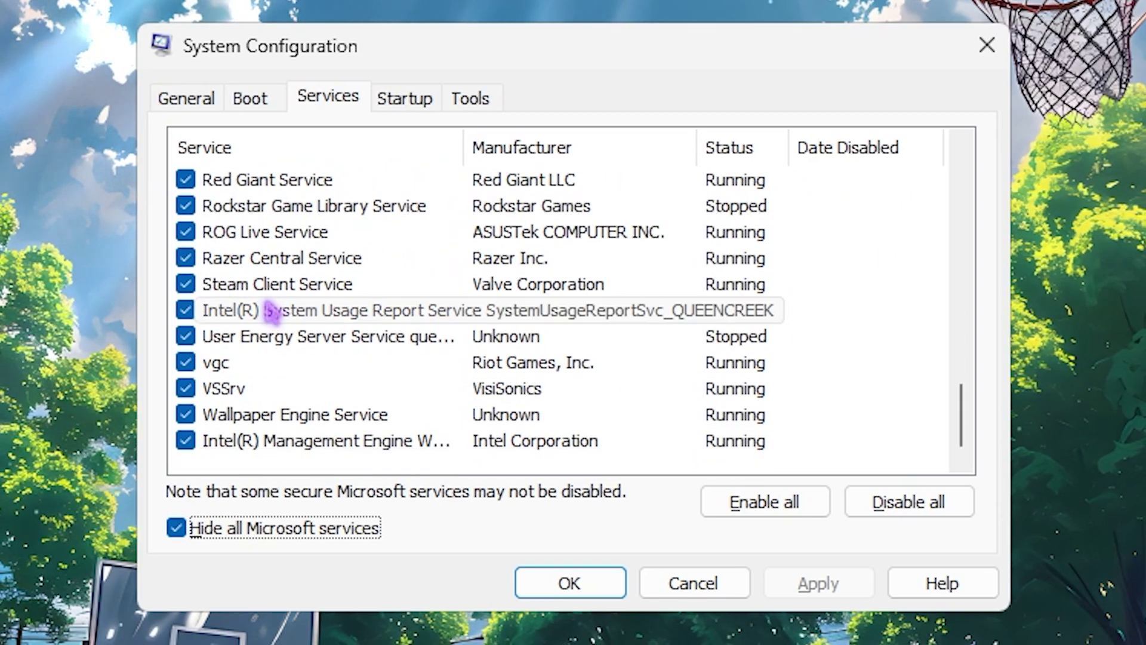
pyautogui.scroll(8, 270, 310)
pyautogui.scroll(2, 270, 310)
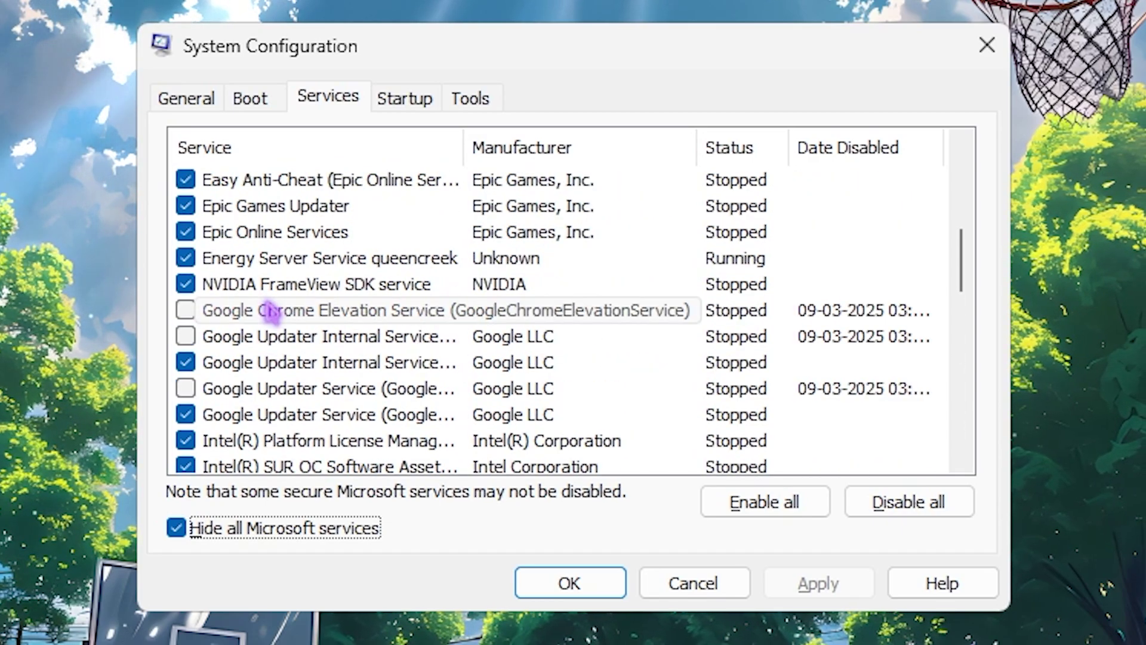
pyautogui.scroll(-1, 270, 310)
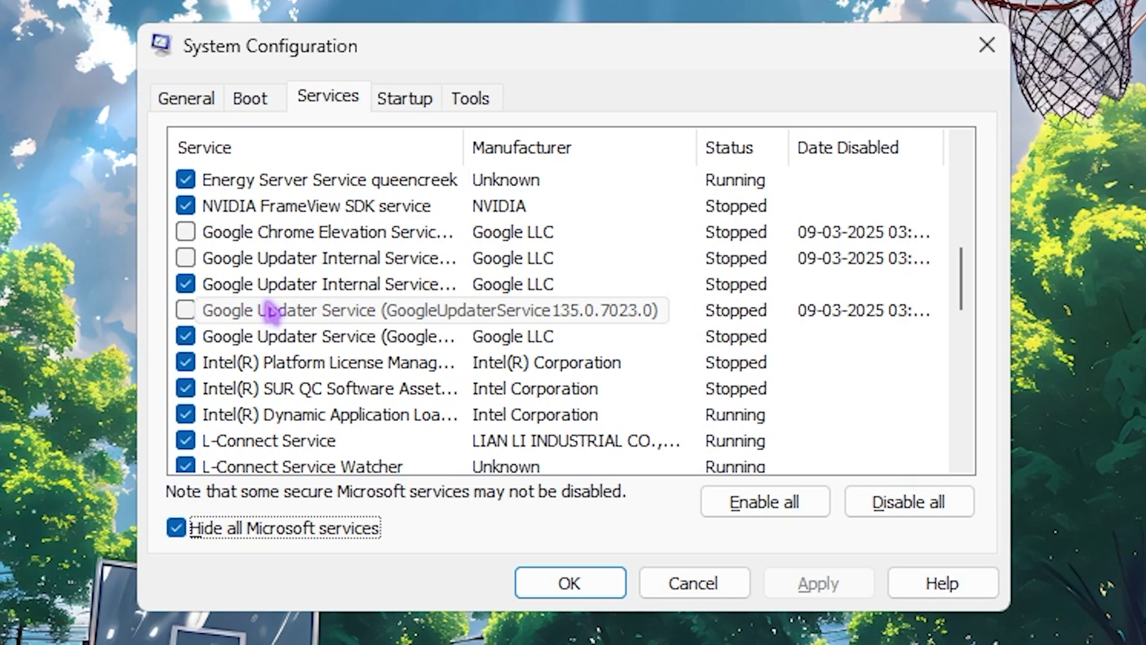
pyautogui.scroll(-1, 270, 310)
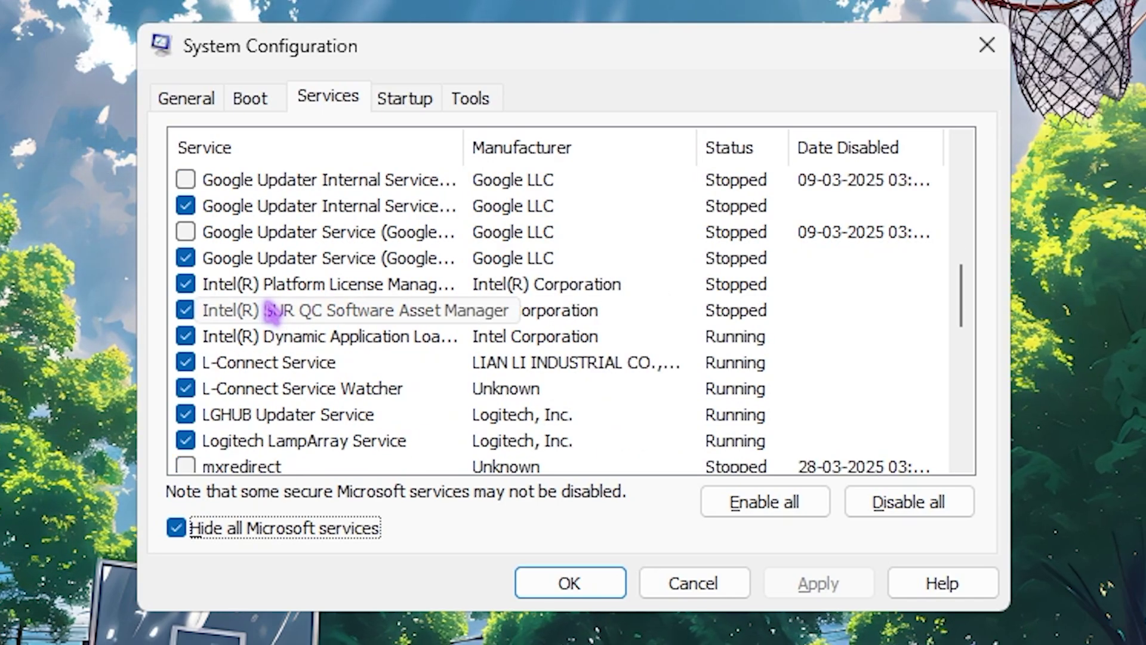
pyautogui.scroll(-2, 270, 311)
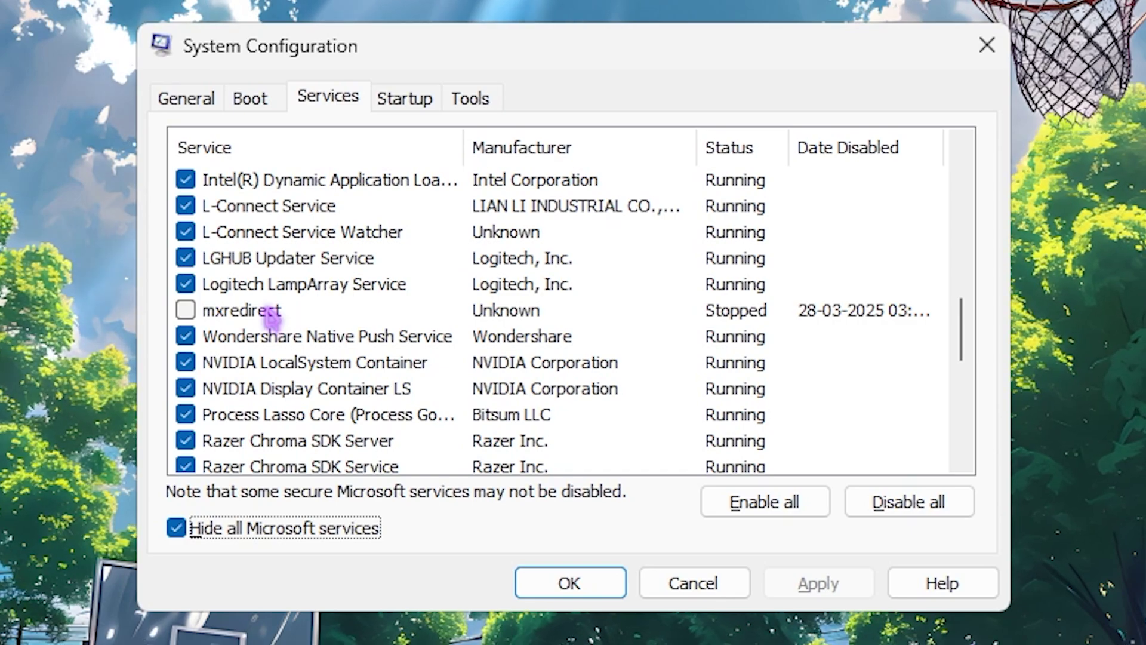
pyautogui.click(618, 575)
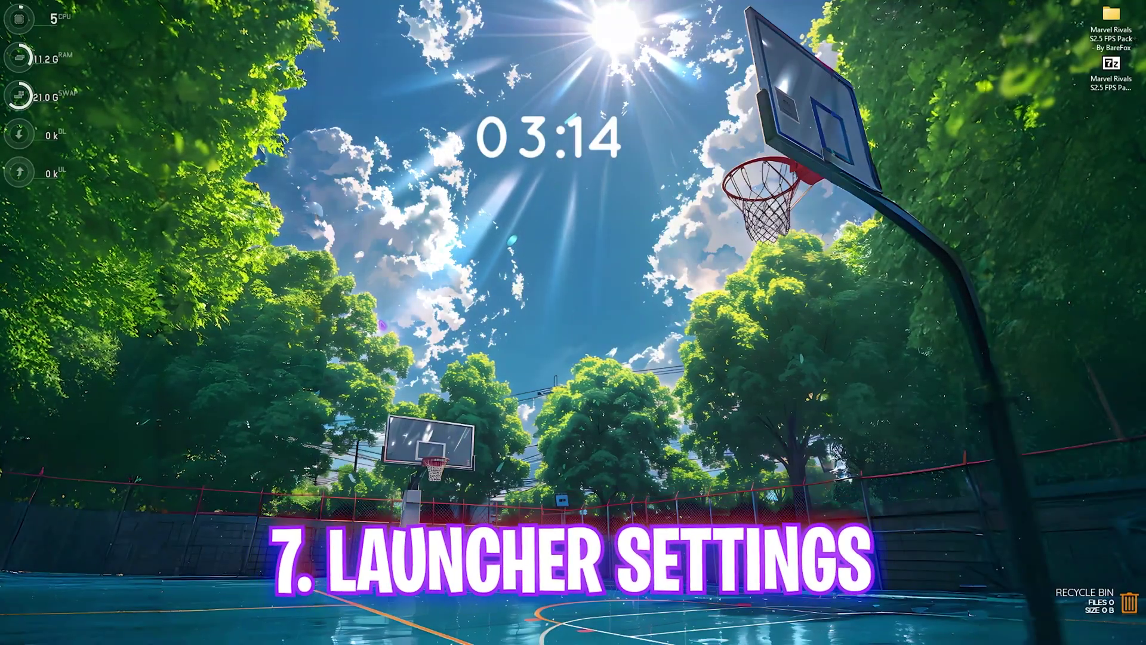
# Open Steam and start Marvel Rivals from the library to bring up its launcher
pyautogui.press('super')
pyautogui.write('steam')
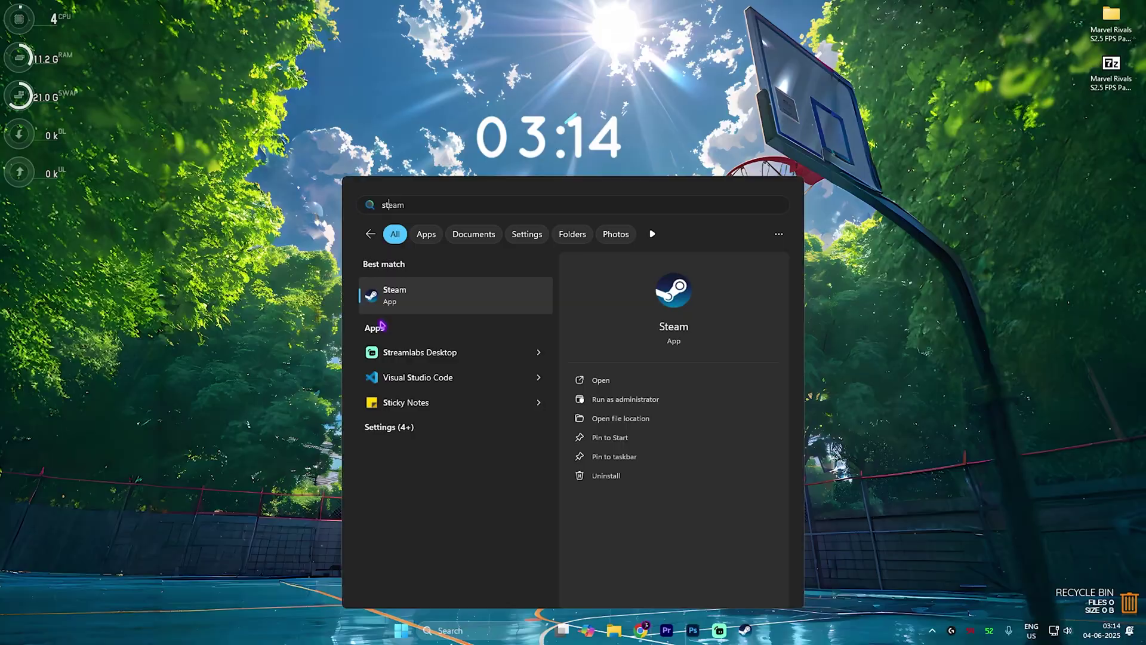
pyautogui.click(410, 295)
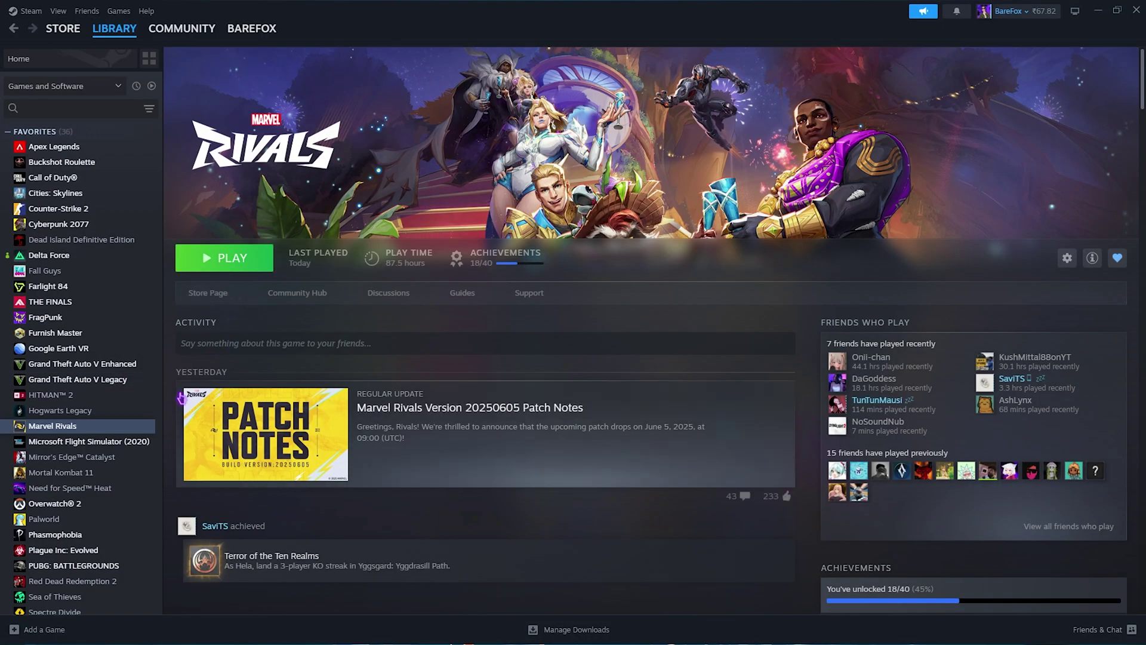
pyautogui.click(232, 269)
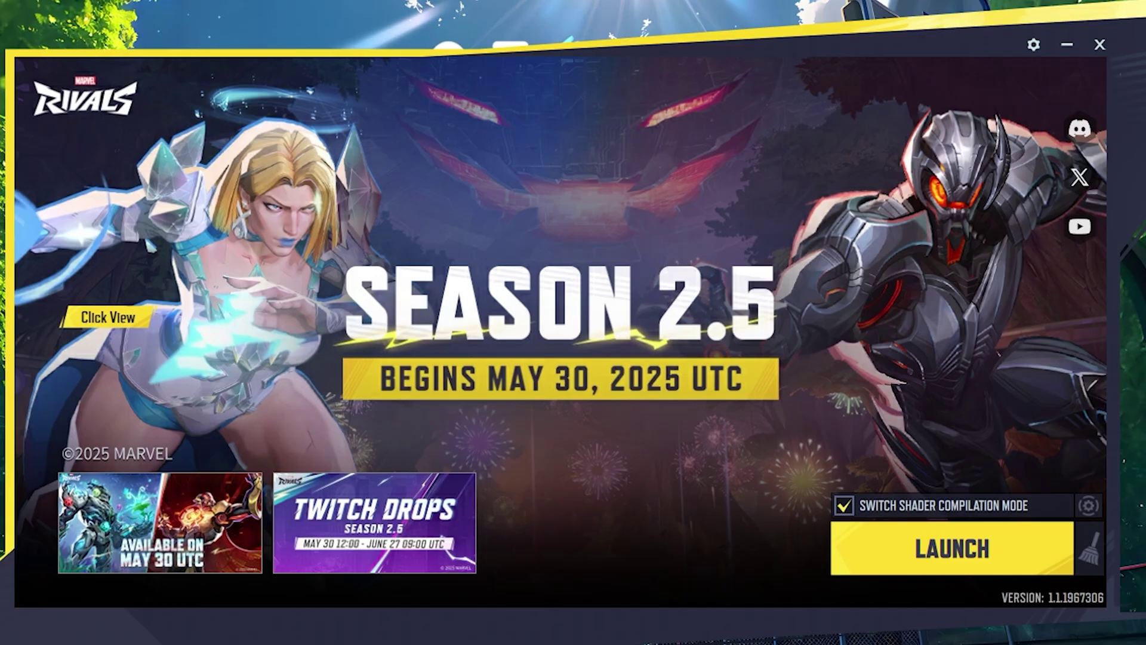
# Confirm the launcher's experimental features with Switch Shader Compilation Mode on and Razer Chroma/Sensa off, and launch the game
pyautogui.moveTo(860, 511)
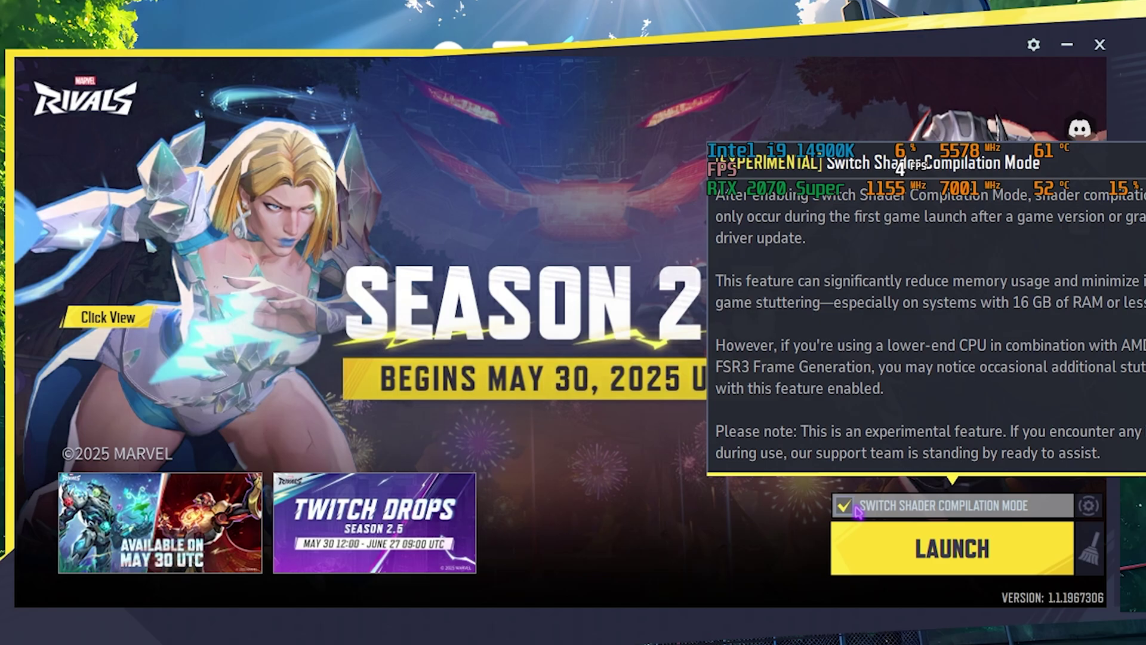
pyautogui.click(1088, 506)
pyautogui.moveTo(56, 235)
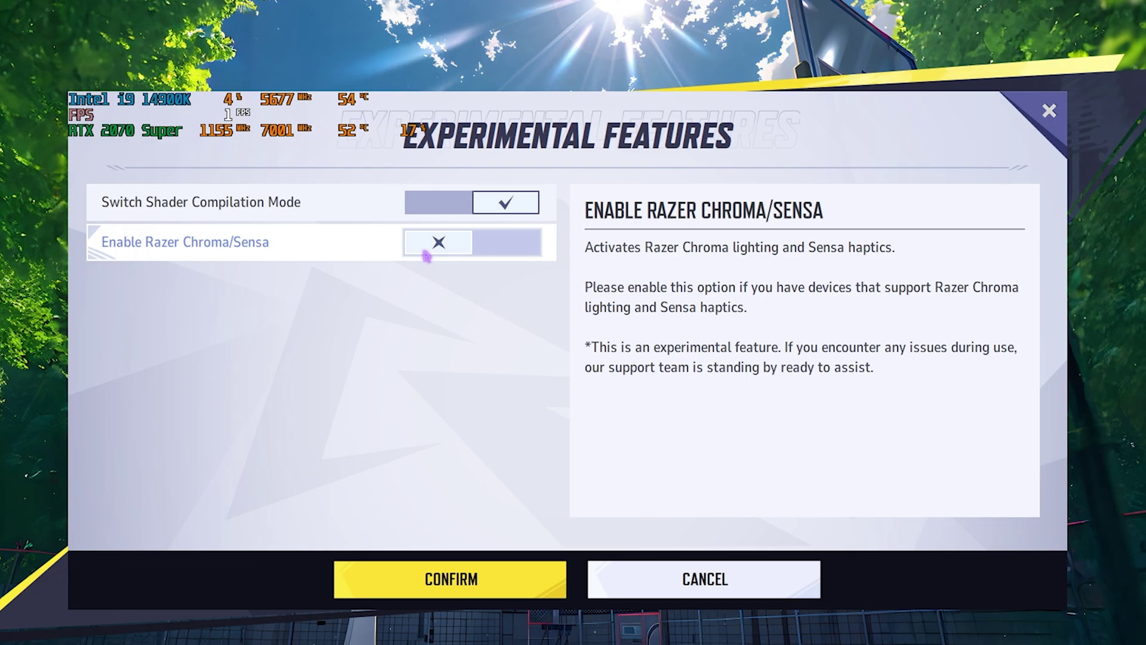
pyautogui.click(454, 576)
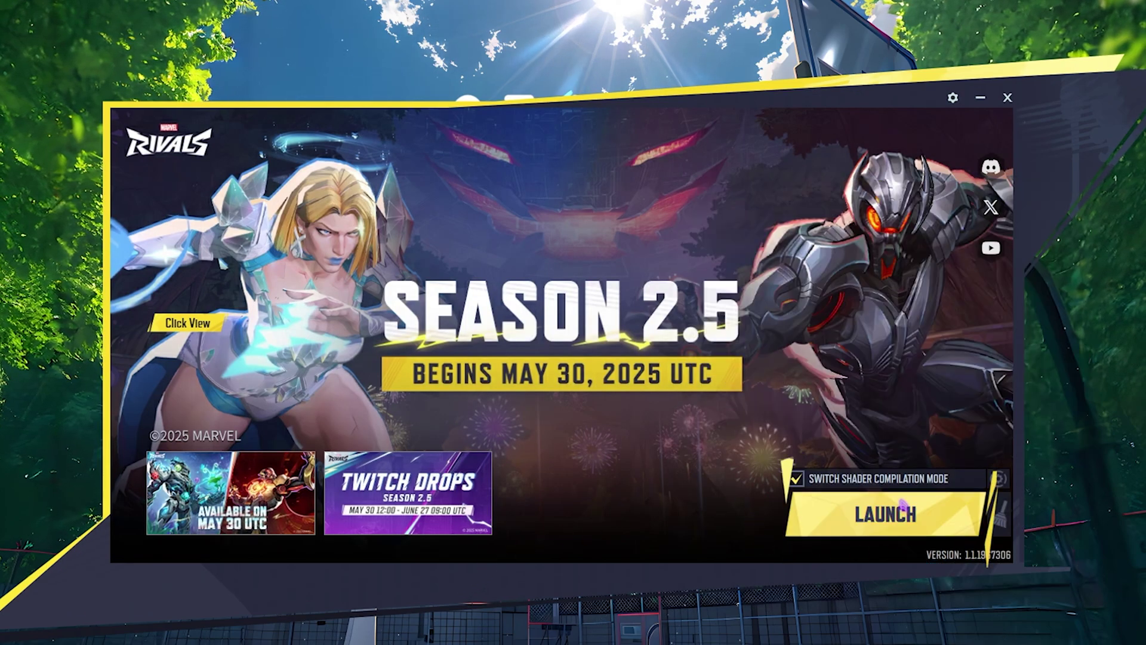
pyautogui.click(898, 523)
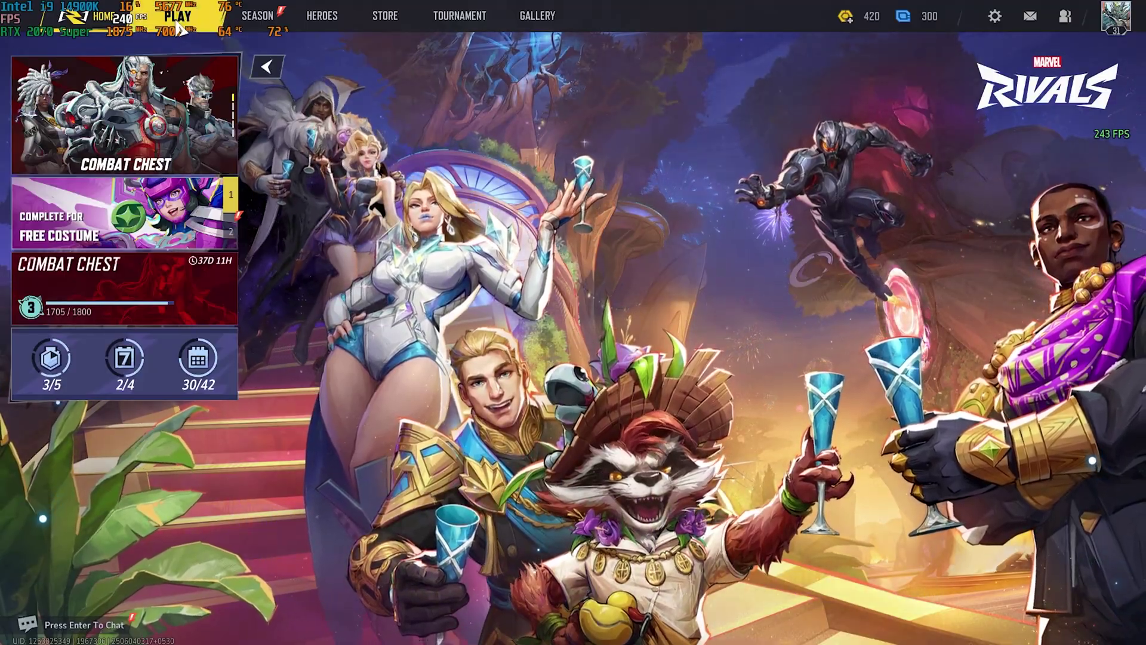
# Go to the game's play screen and open the display settings
pyautogui.click(177, 16)
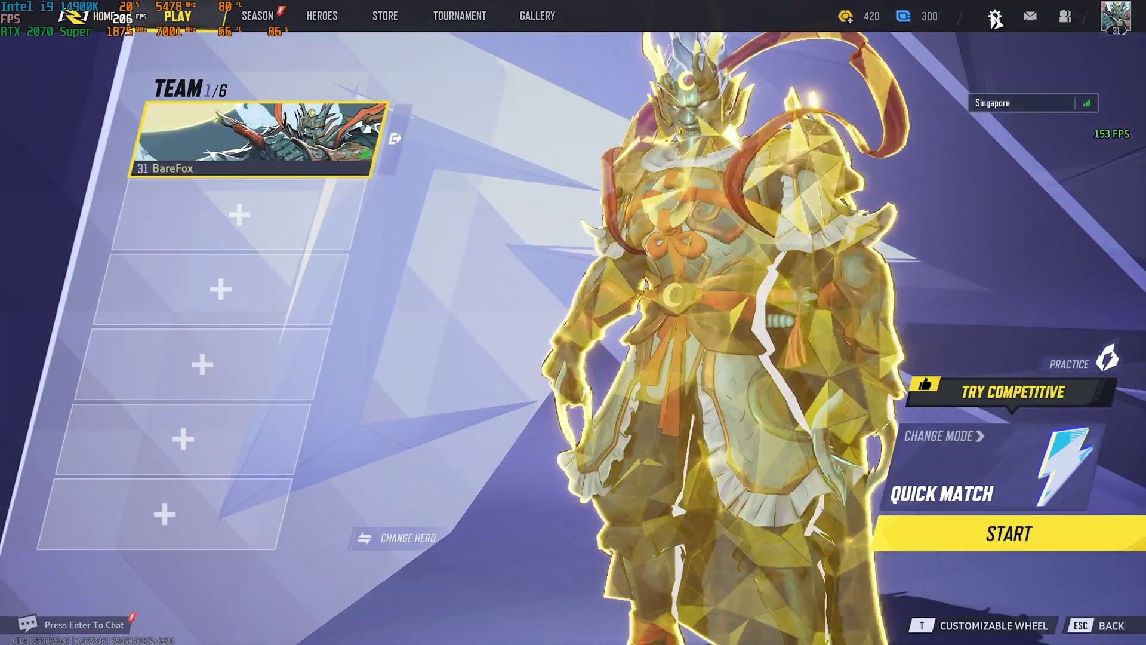
pyautogui.click(994, 17)
pyautogui.click(600, 251)
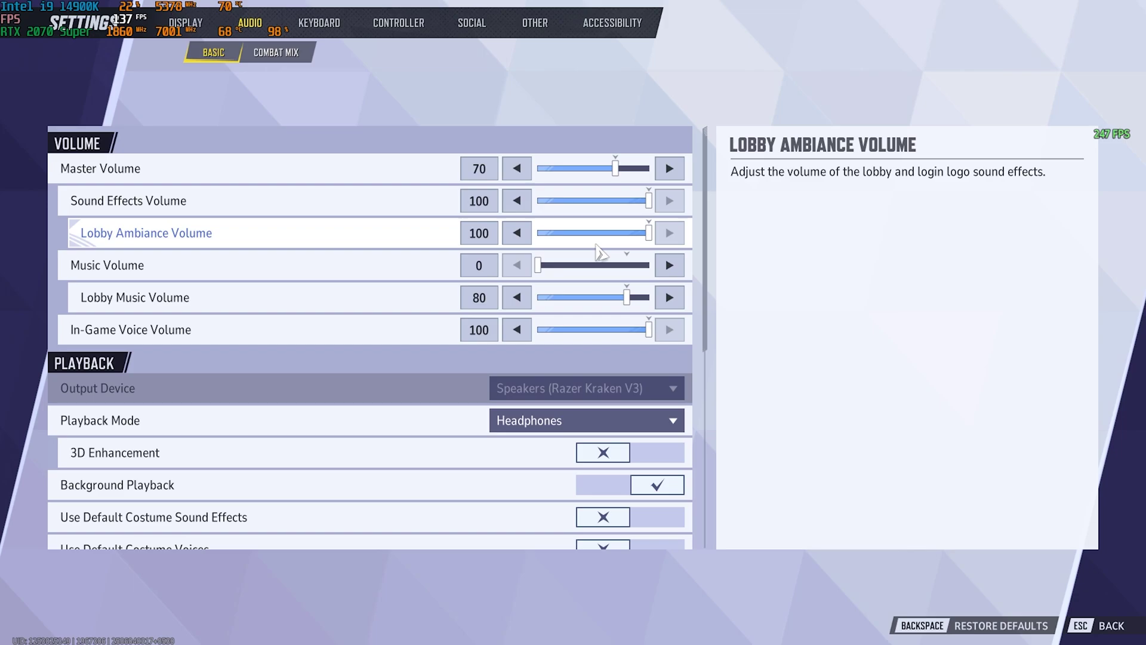
pyautogui.click(190, 23)
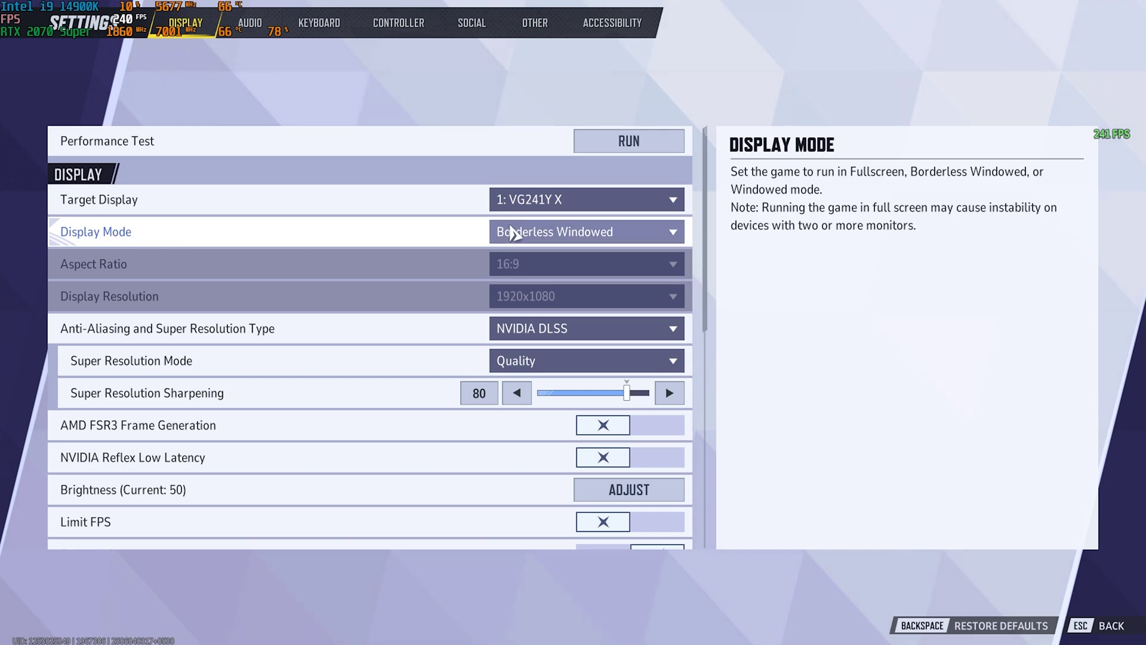
# Review the Display Mode choices, keeping Borderless Windowed, and open the Anti-Aliasing and Super Resolution Type choices
pyautogui.click(512, 232)
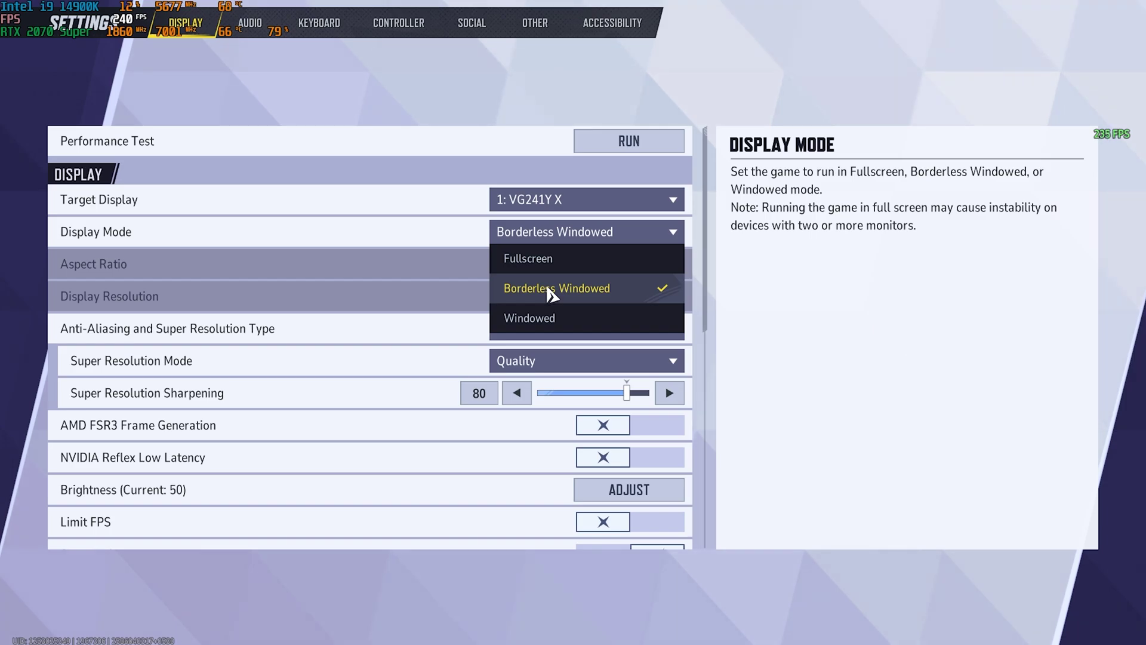
pyautogui.click(362, 249)
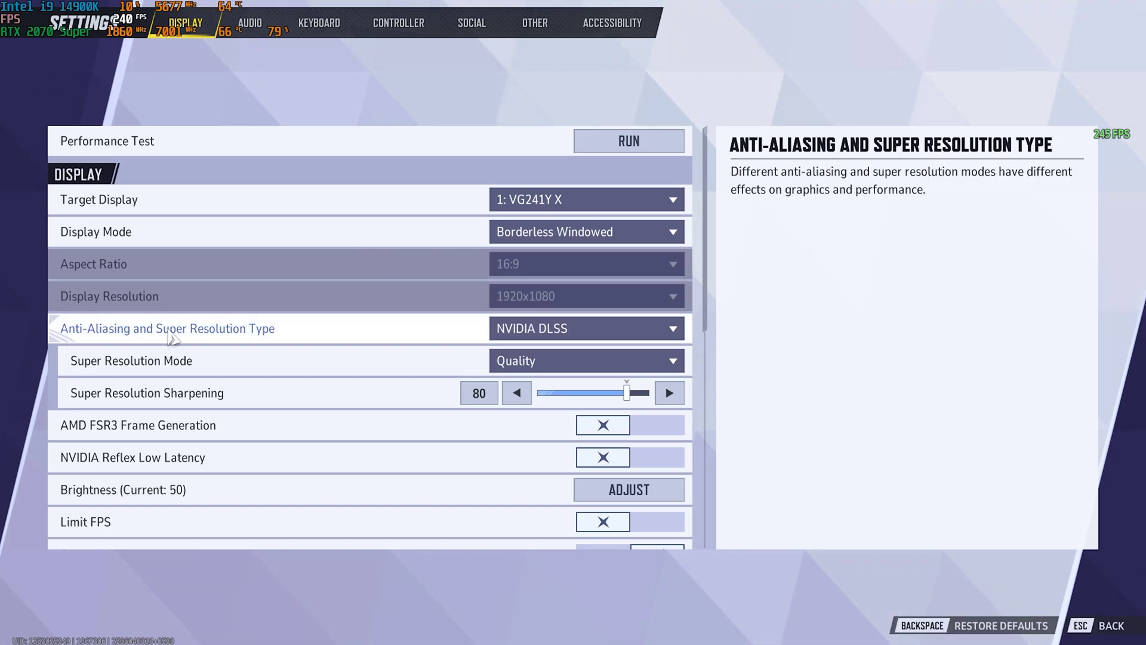
pyautogui.click(527, 329)
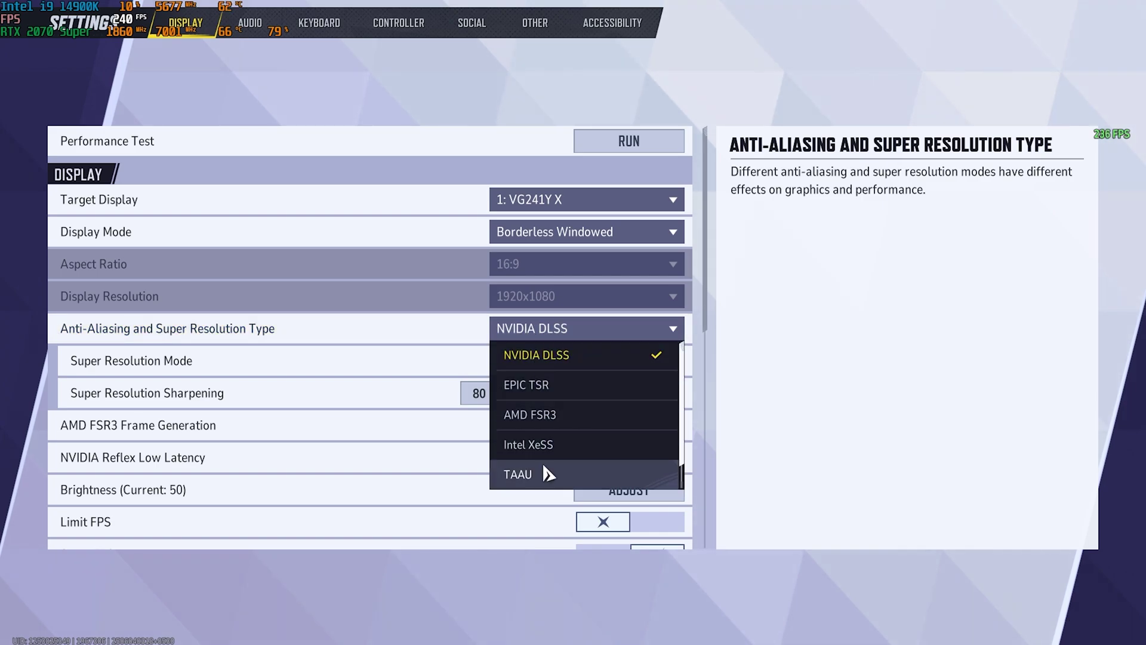